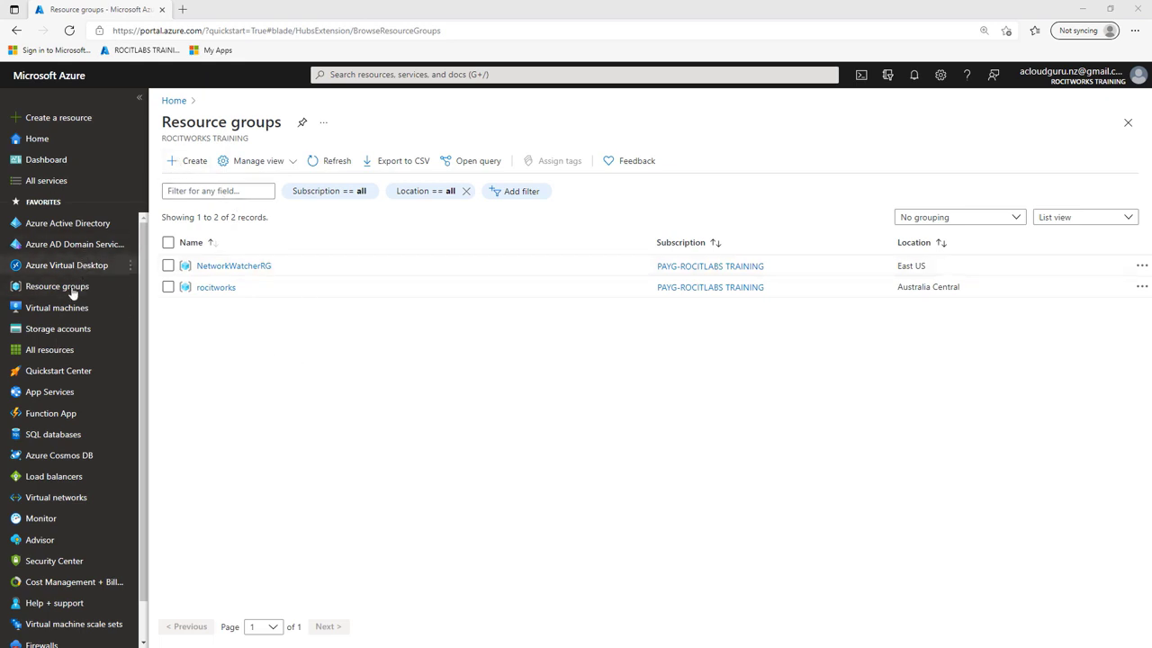
# Create a resource group named DataDiscLab-01 in the default East US region under the PAYG-ROCITLABS TRAINING subscription.
pyautogui.moveTo(90, 286)
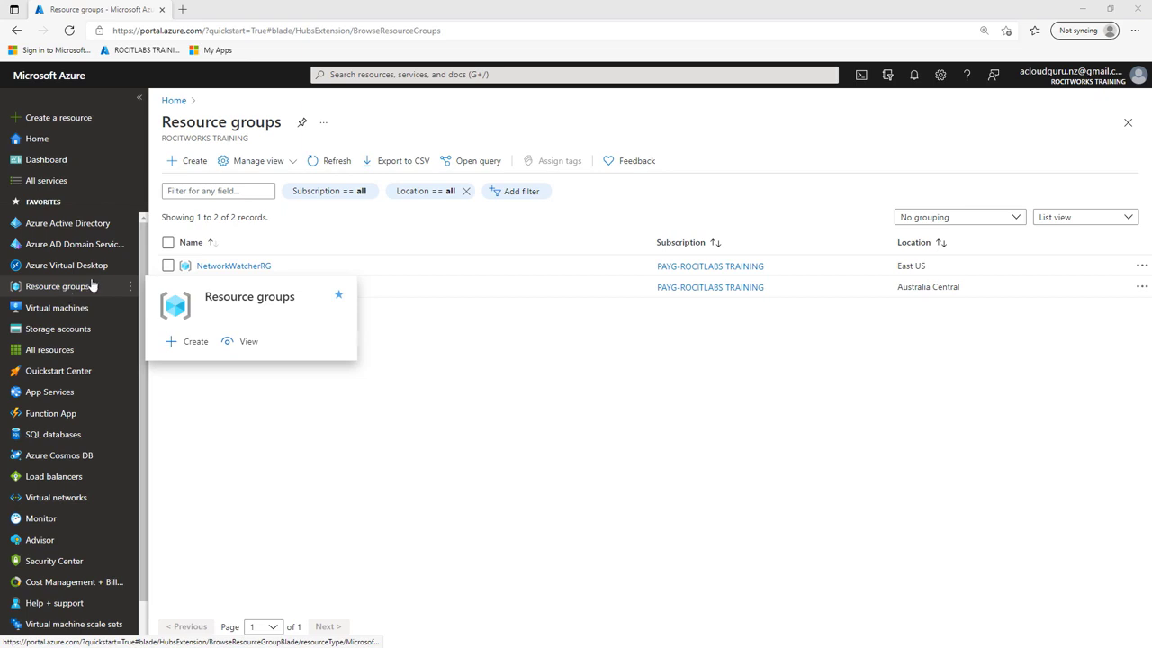
pyautogui.click(193, 171)
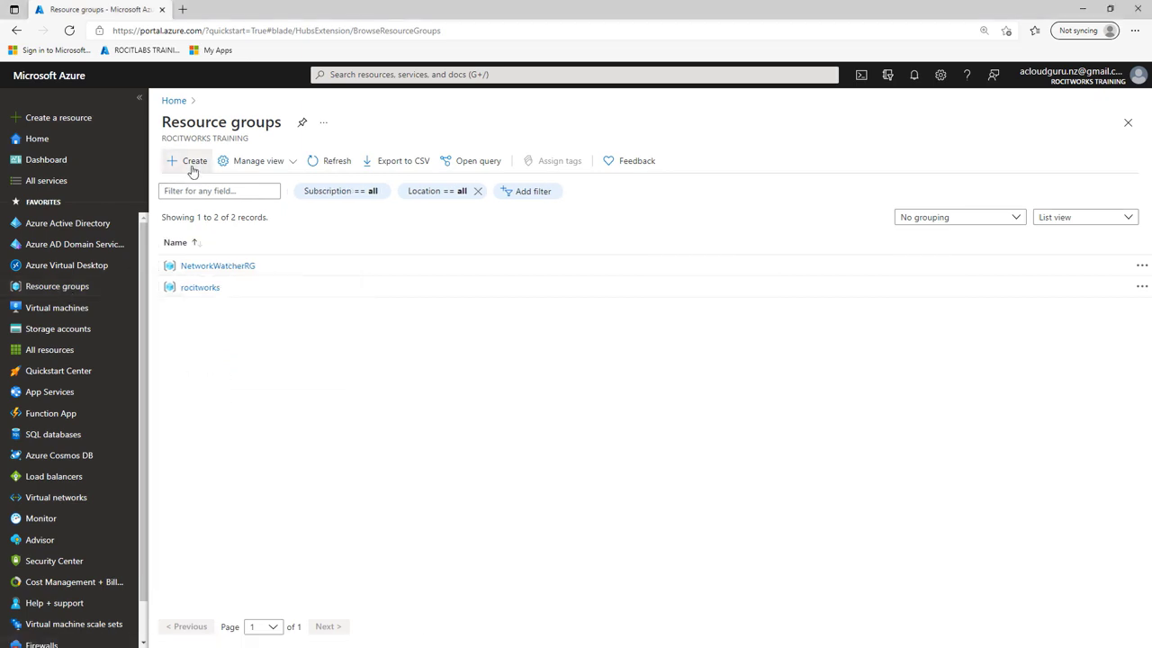
pyautogui.click(192, 171)
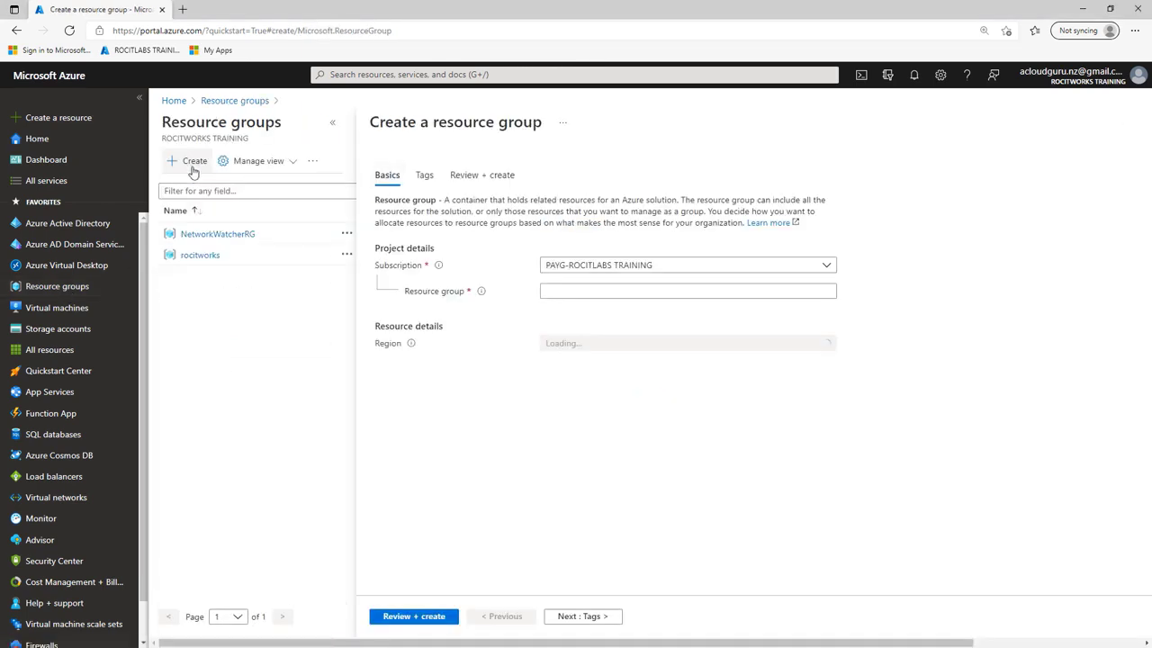
pyautogui.click(589, 290)
pyautogui.rightClick(586, 290)
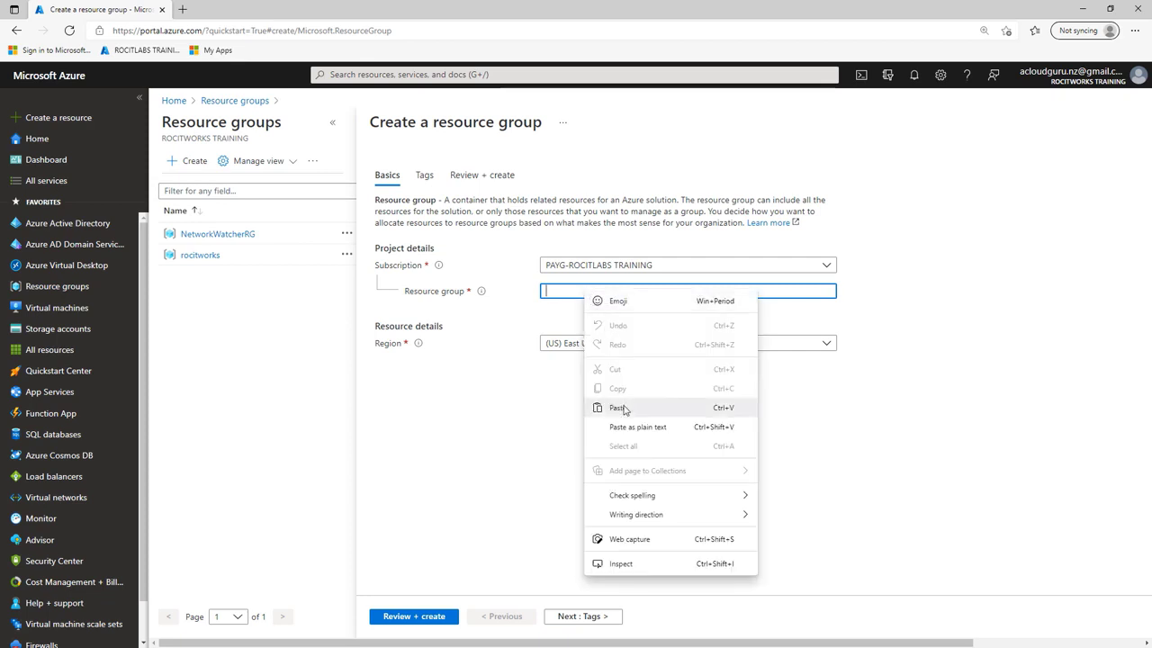
pyautogui.click(619, 408)
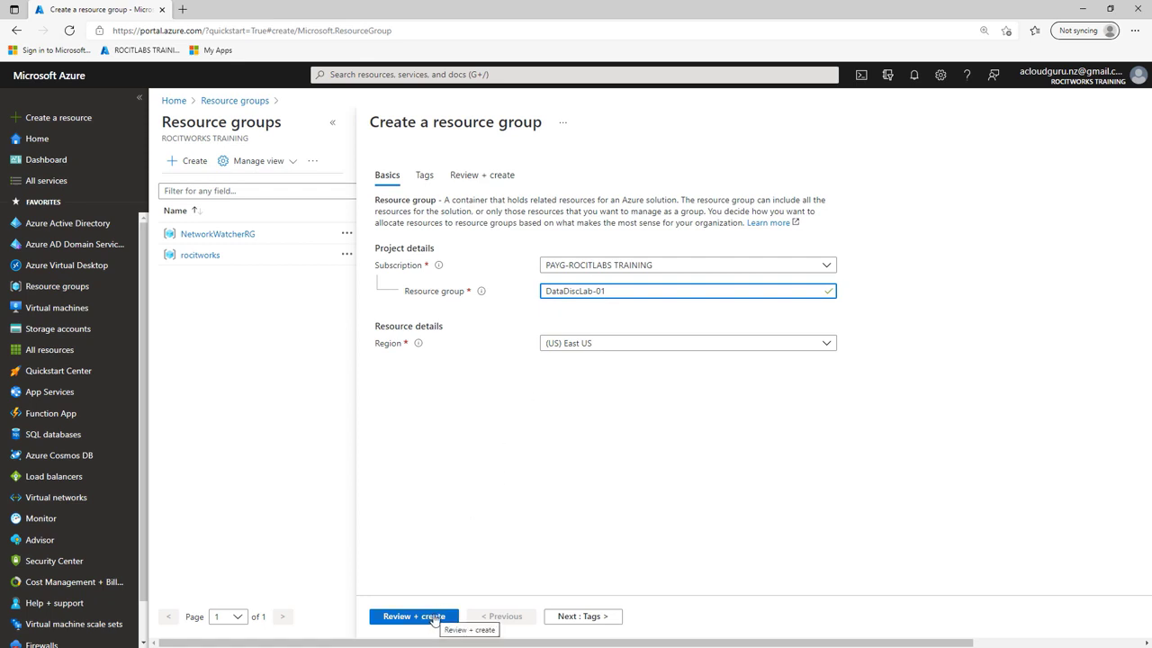
pyautogui.click(435, 619)
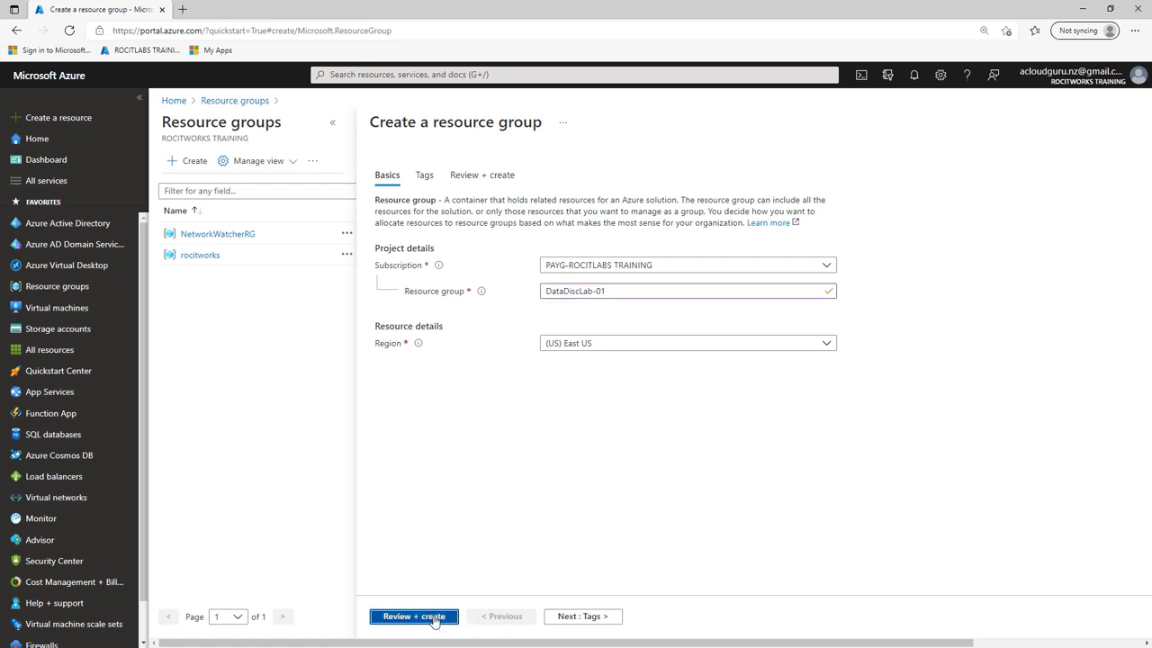
pyautogui.click(402, 621)
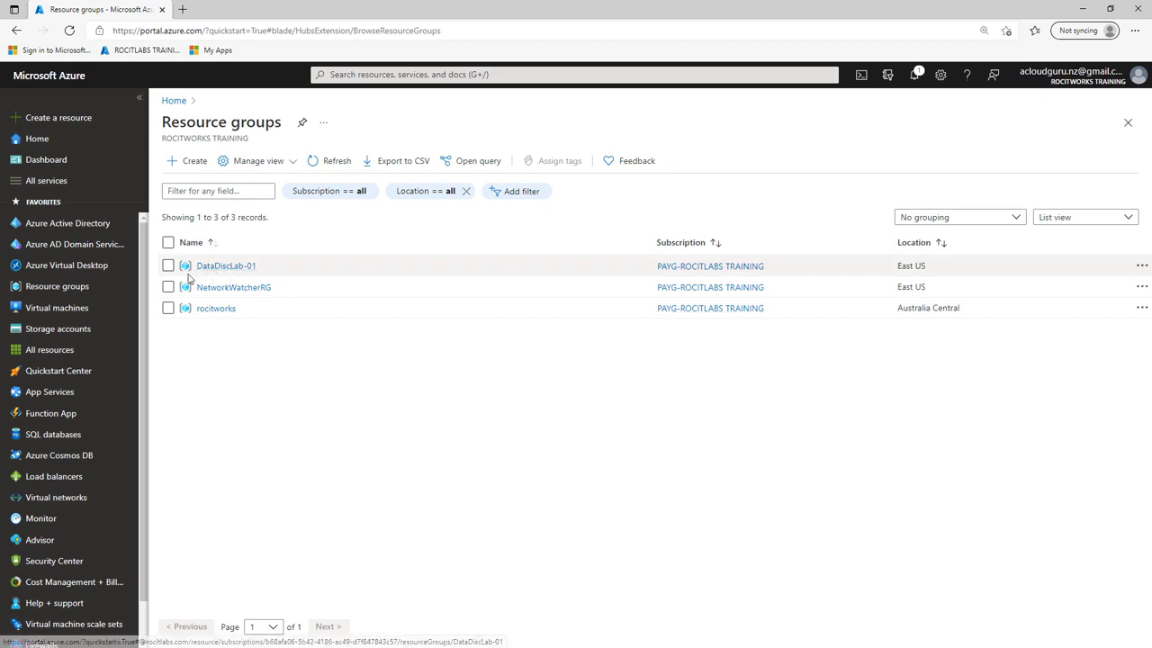
# Find the Virtual machines service by searching for "vir" and start creating a new virtual machine.
pyautogui.moveTo(78, 311)
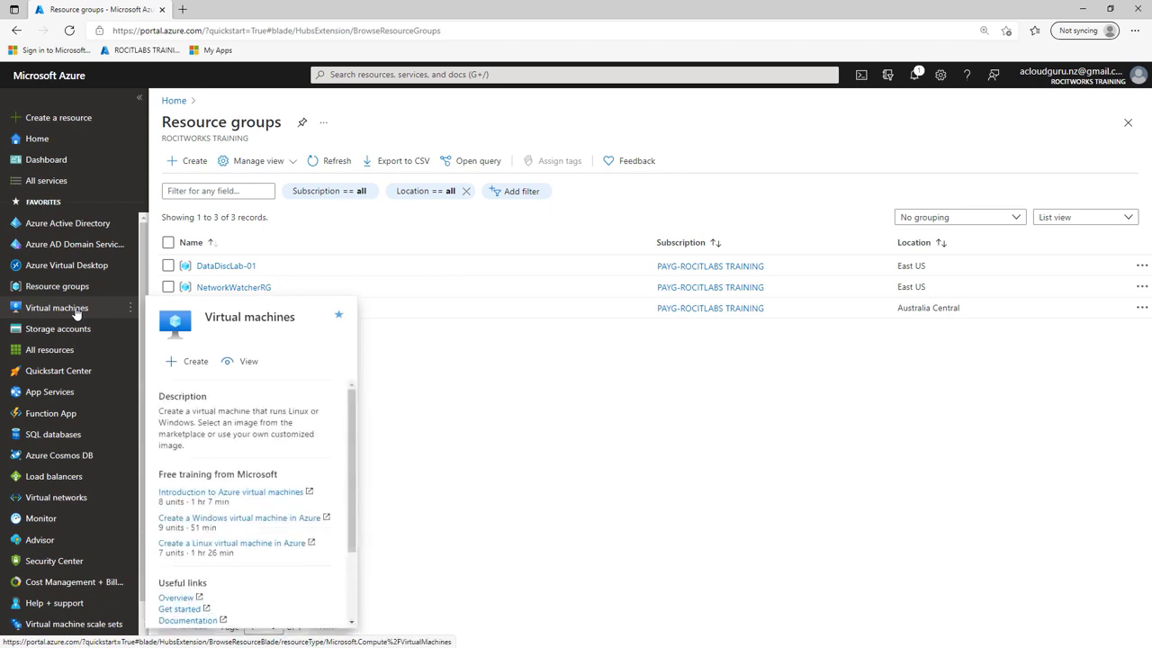
pyautogui.click(342, 76)
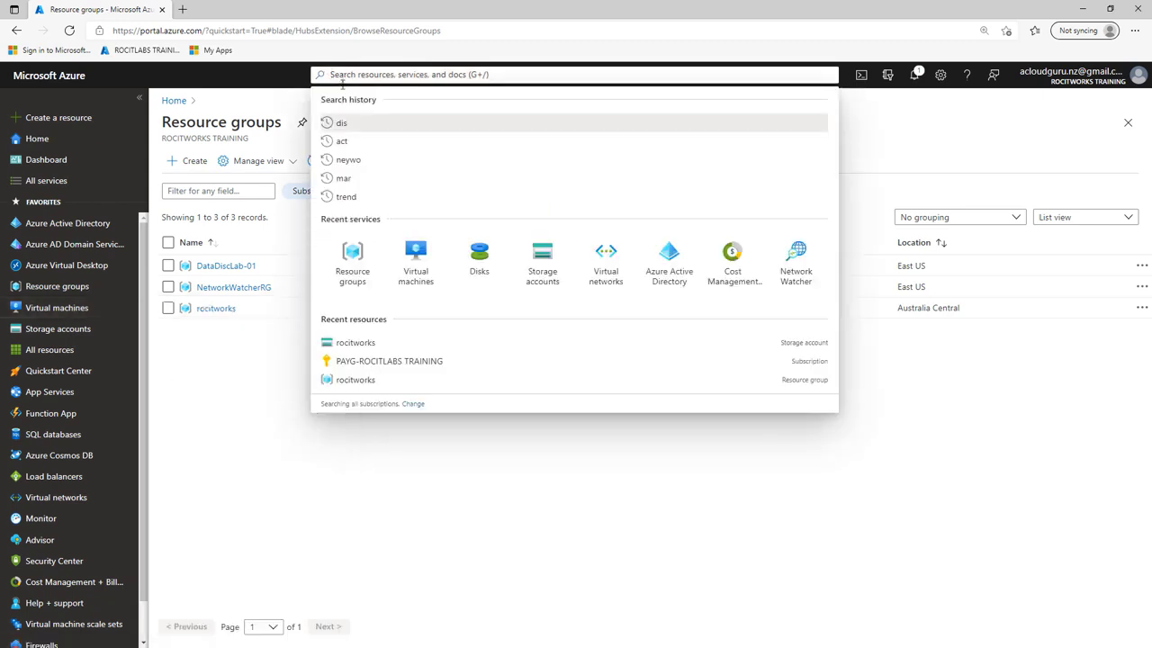
pyautogui.write('vir')
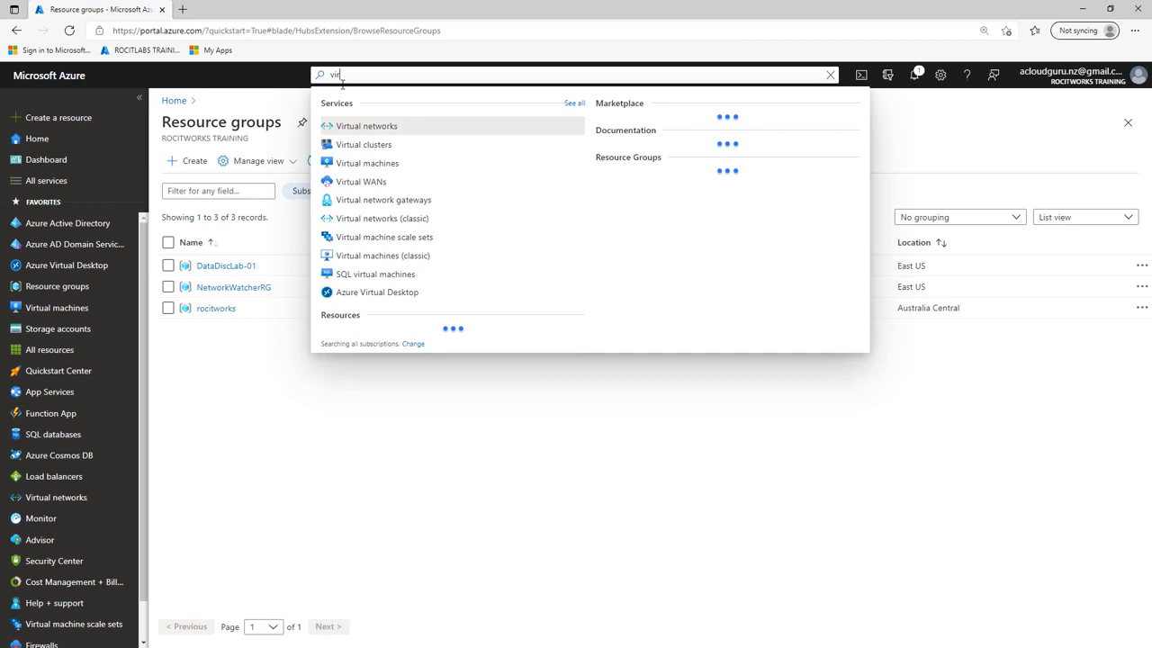
pyautogui.click(367, 163)
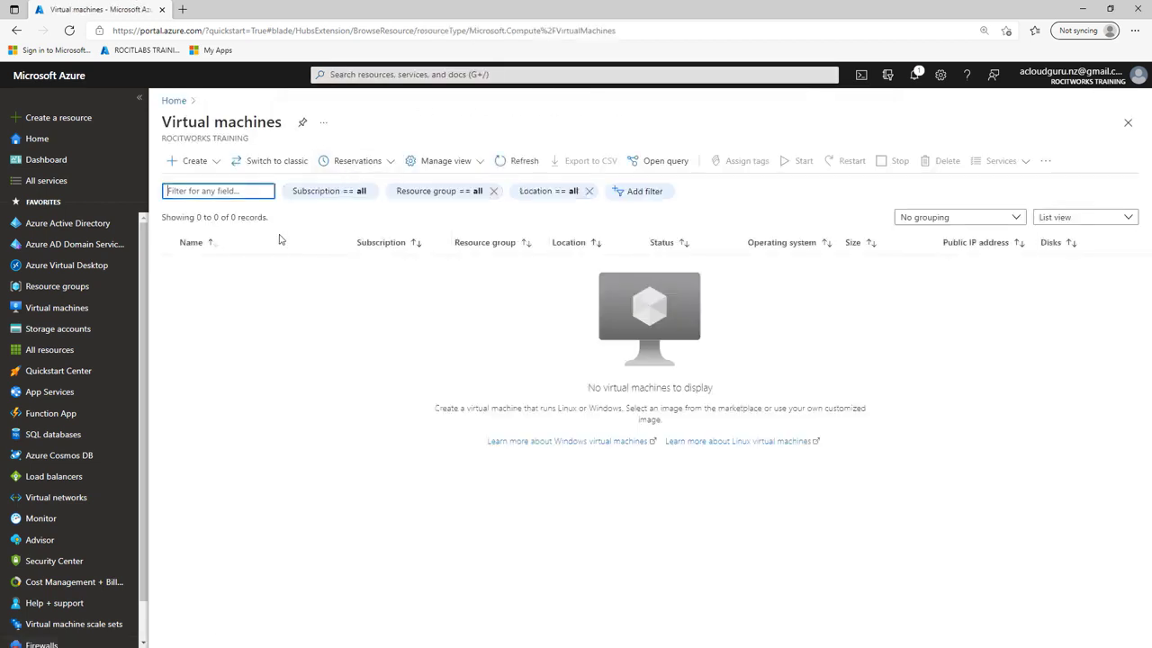
pyautogui.click(195, 168)
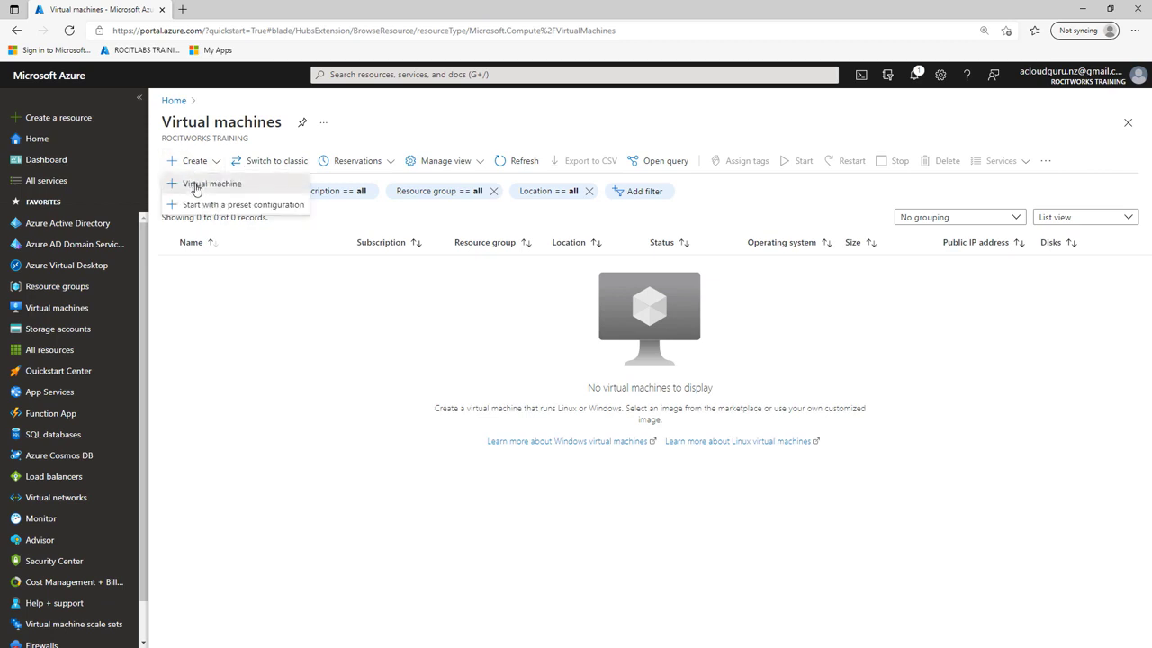
pyautogui.click(196, 185)
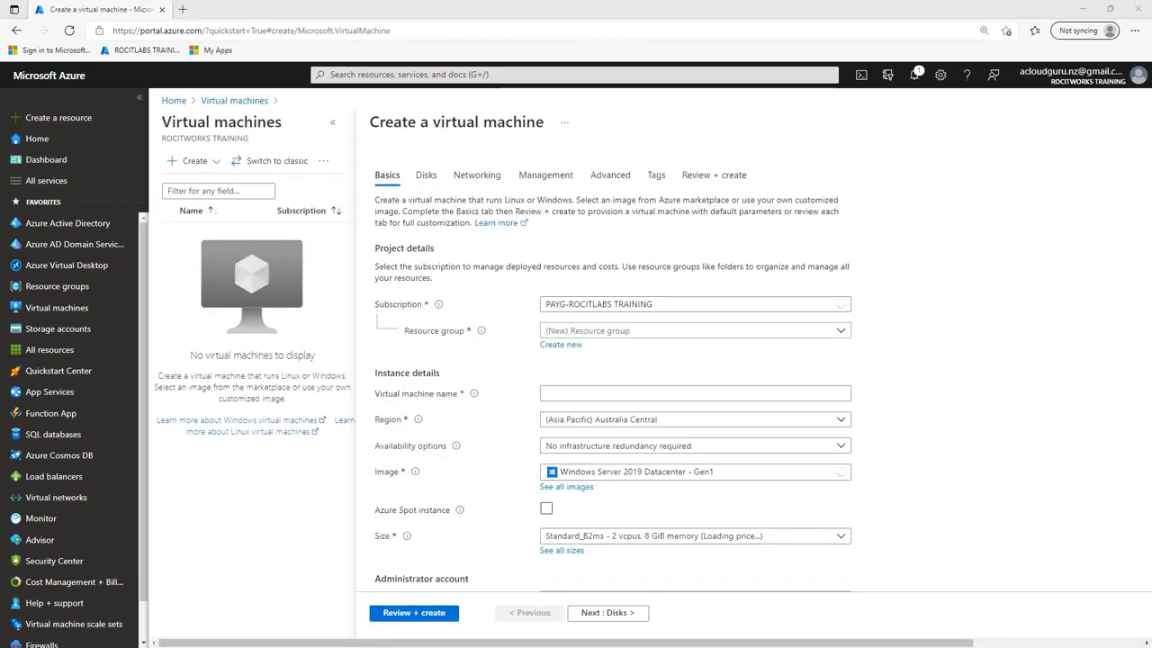
# Assign the virtual machine to the DataDiscLab-01 resource group and name it Data-Server-01.
pyautogui.click(592, 332)
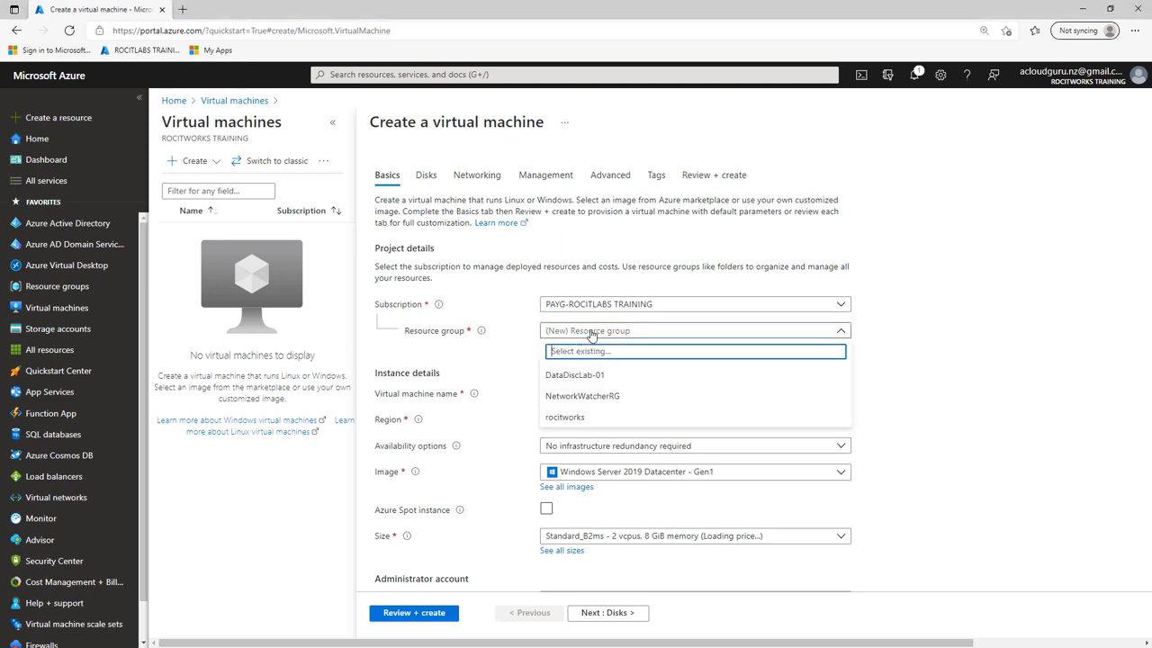
pyautogui.click(569, 377)
pyautogui.rightClick(567, 393)
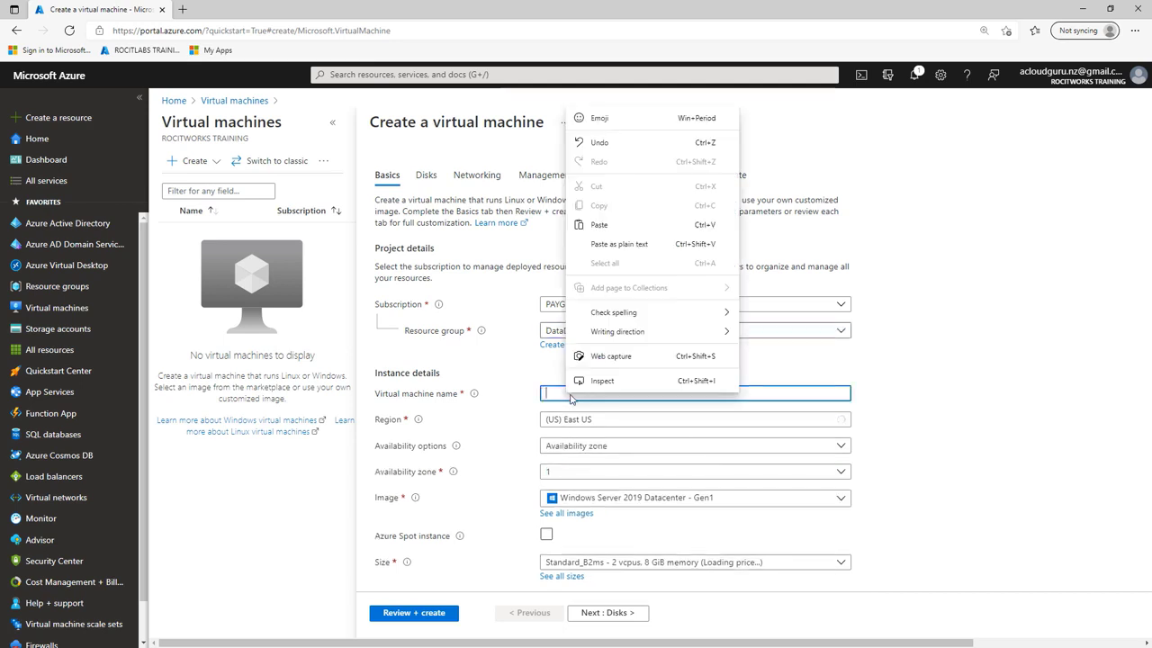
pyautogui.click(588, 226)
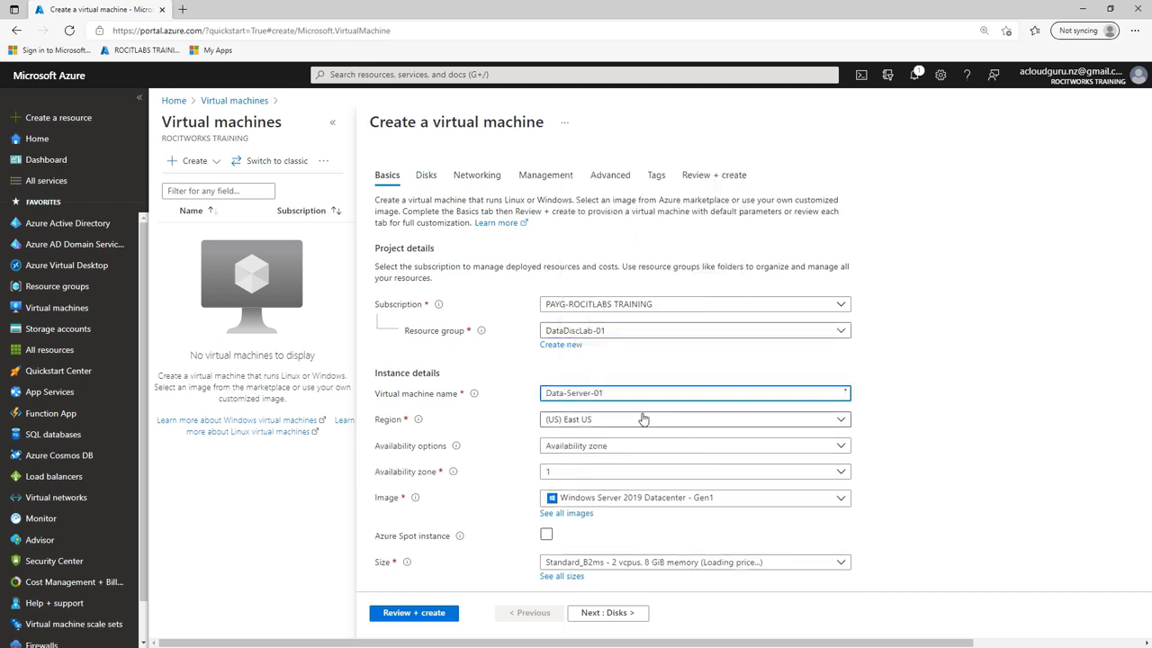
# Set the administrator username to azadmin, then enter and confirm the administrator account password.
pyautogui.scroll(-2, 863, 431)
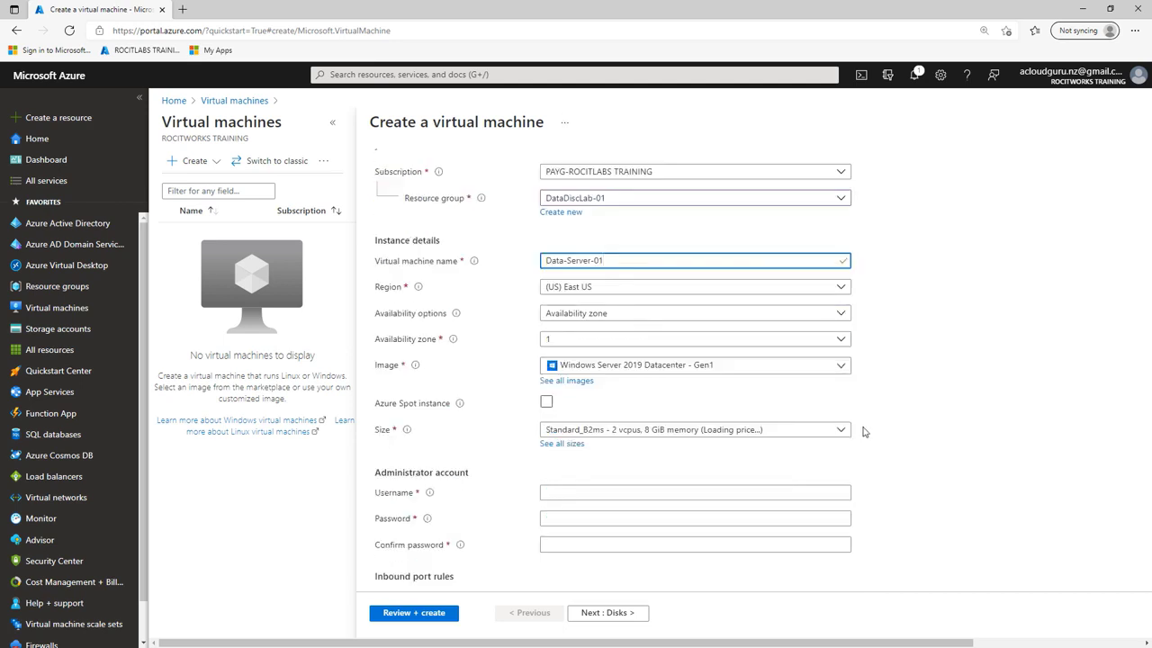
pyautogui.click(565, 491)
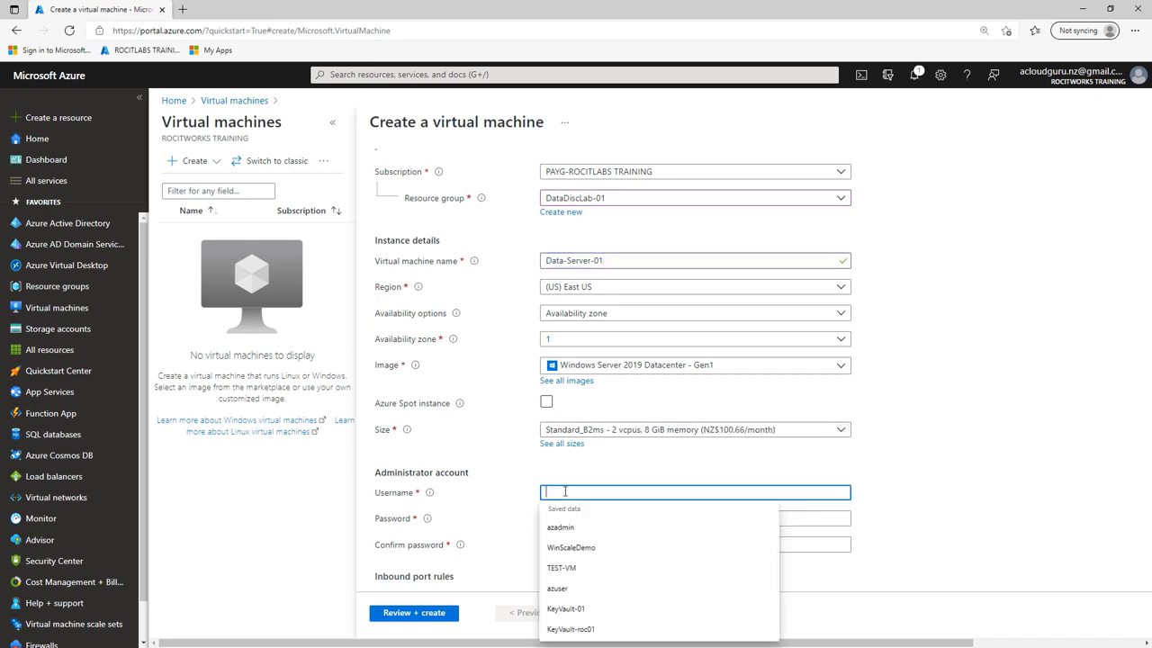
pyautogui.write('azad')
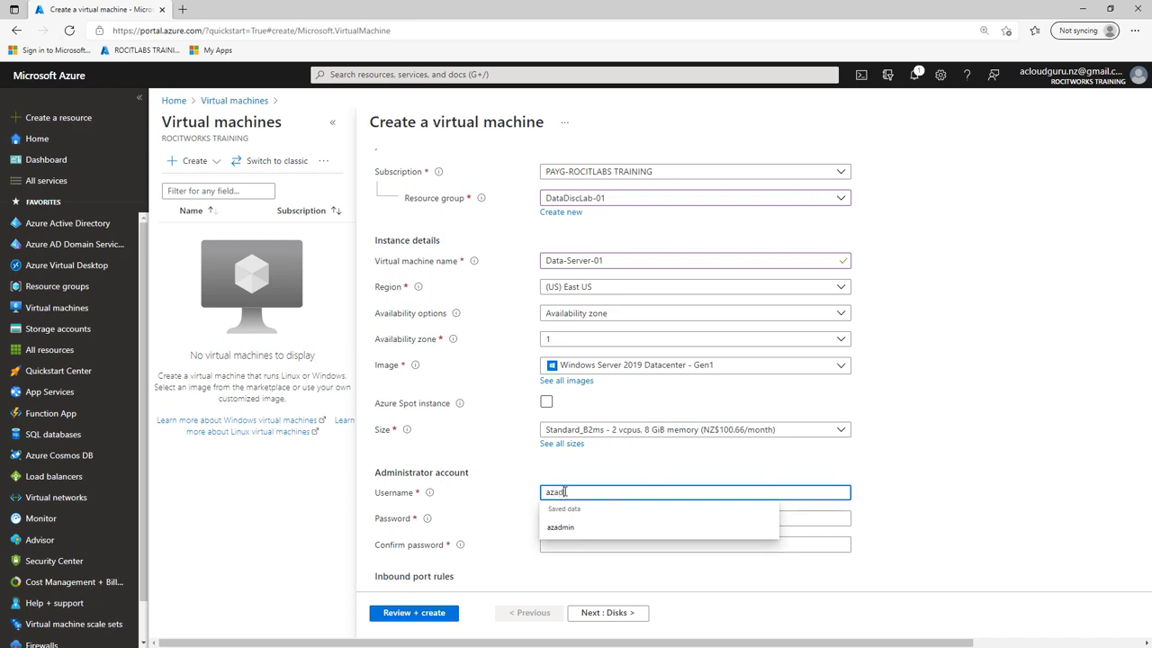
pyautogui.write('min')
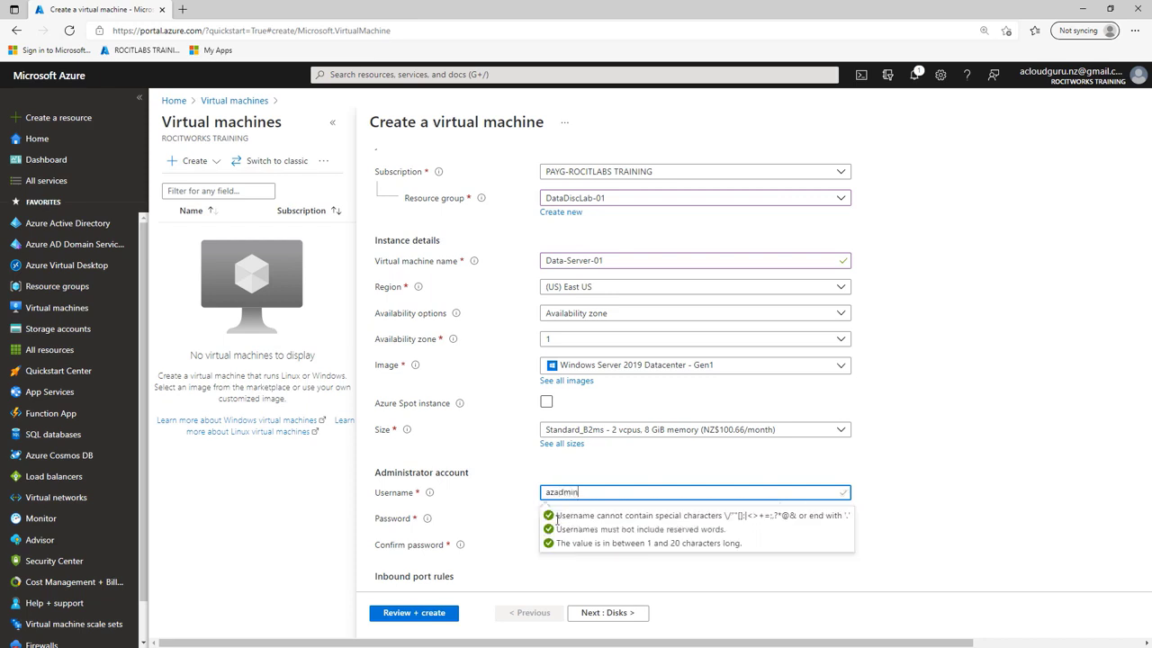
pyautogui.click(558, 520)
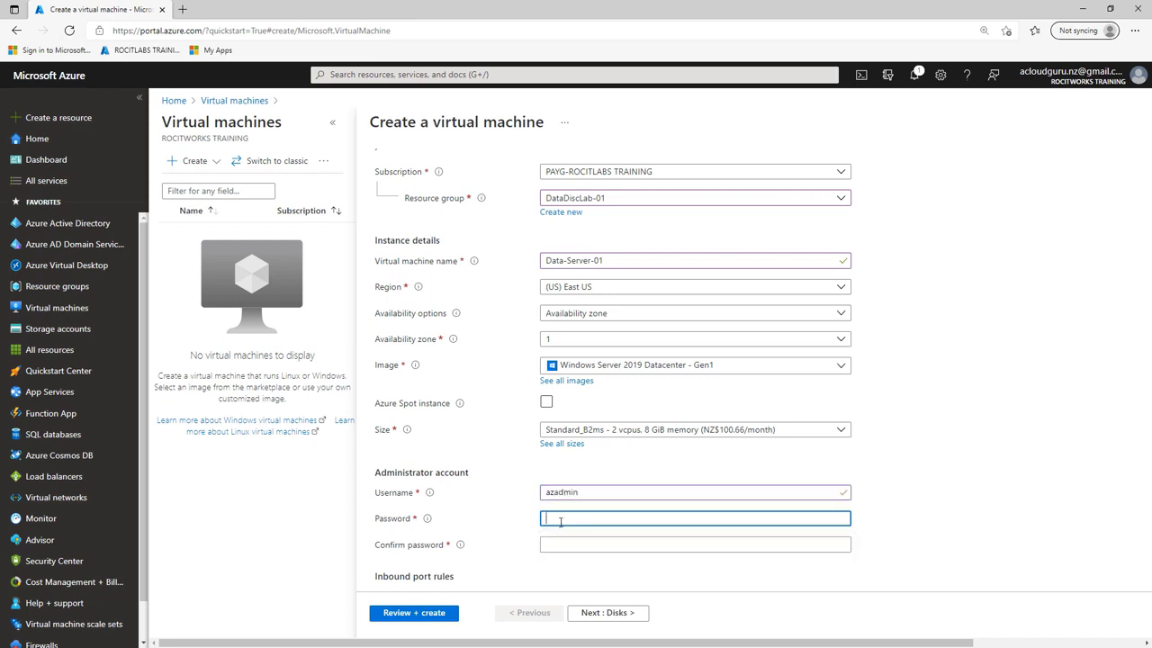
pyautogui.write('•')
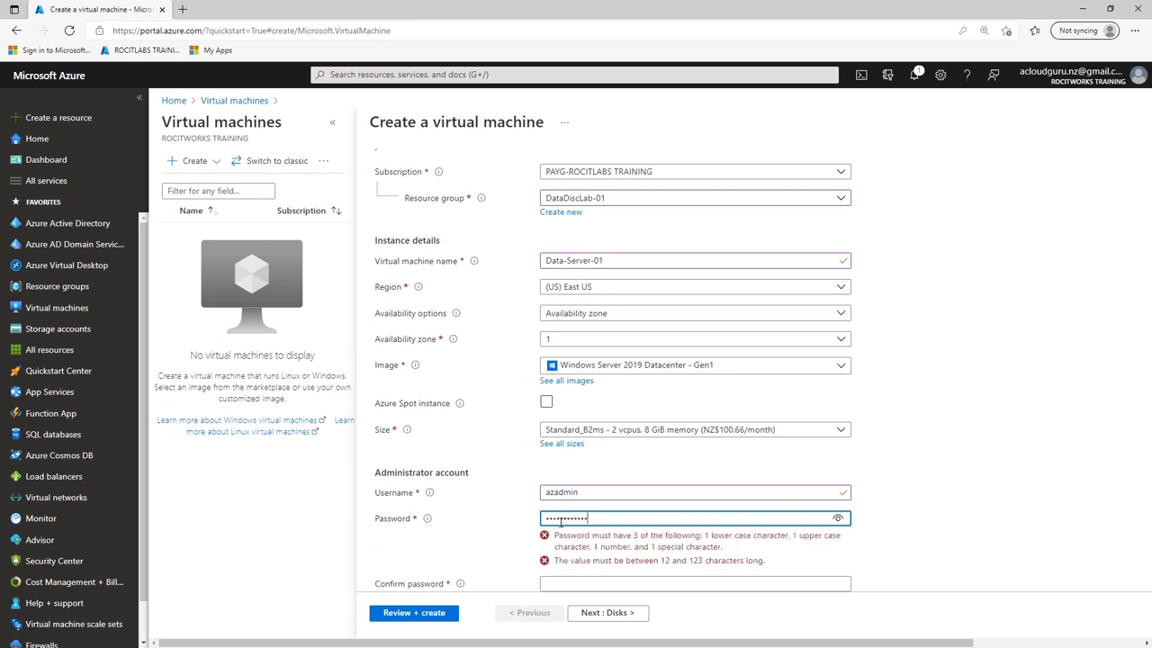
pyautogui.press('Tab')
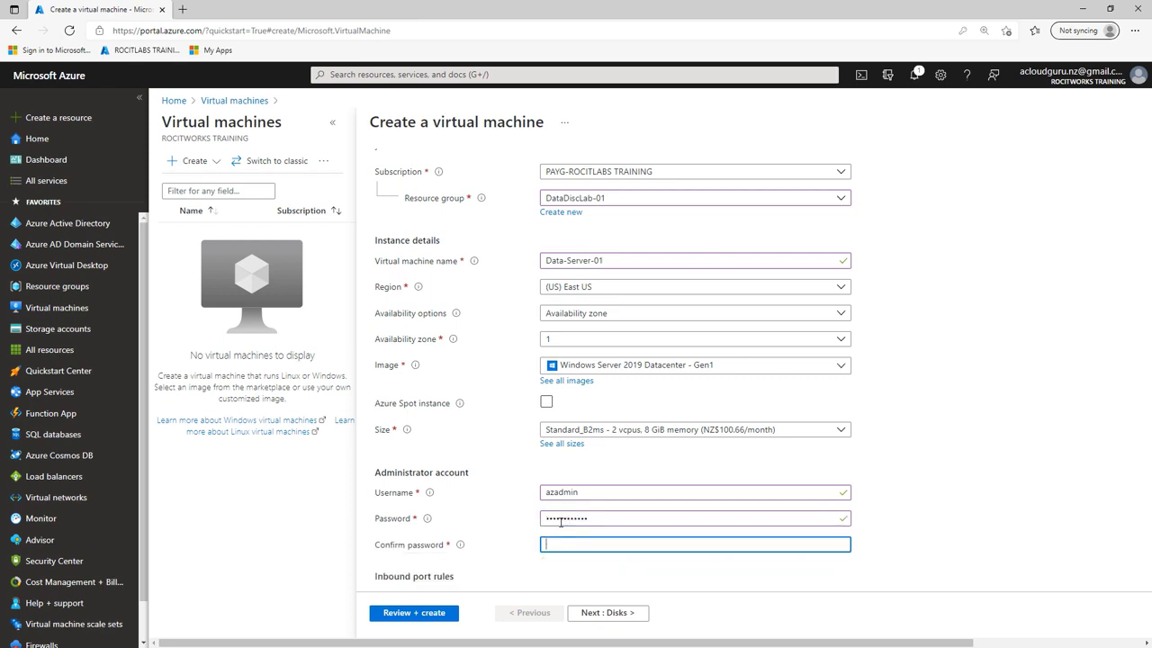
pyautogui.write('•')
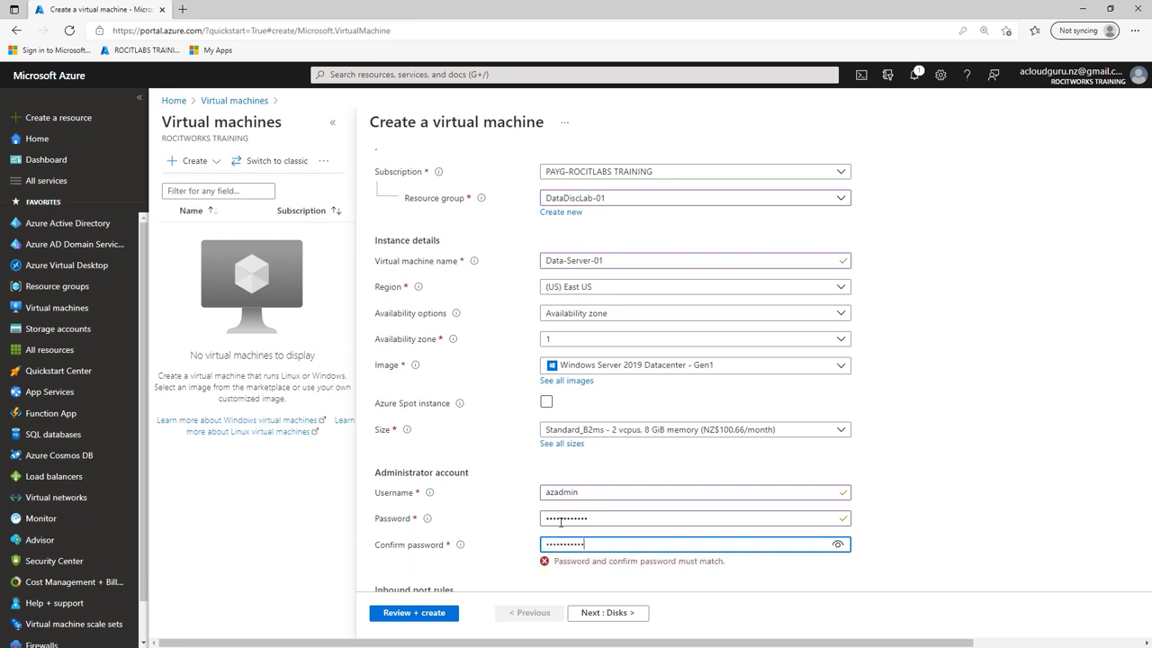
# Set the virtual machine's OS disk type to Standard SSD with locally-redundant storage.
pyautogui.click(621, 615)
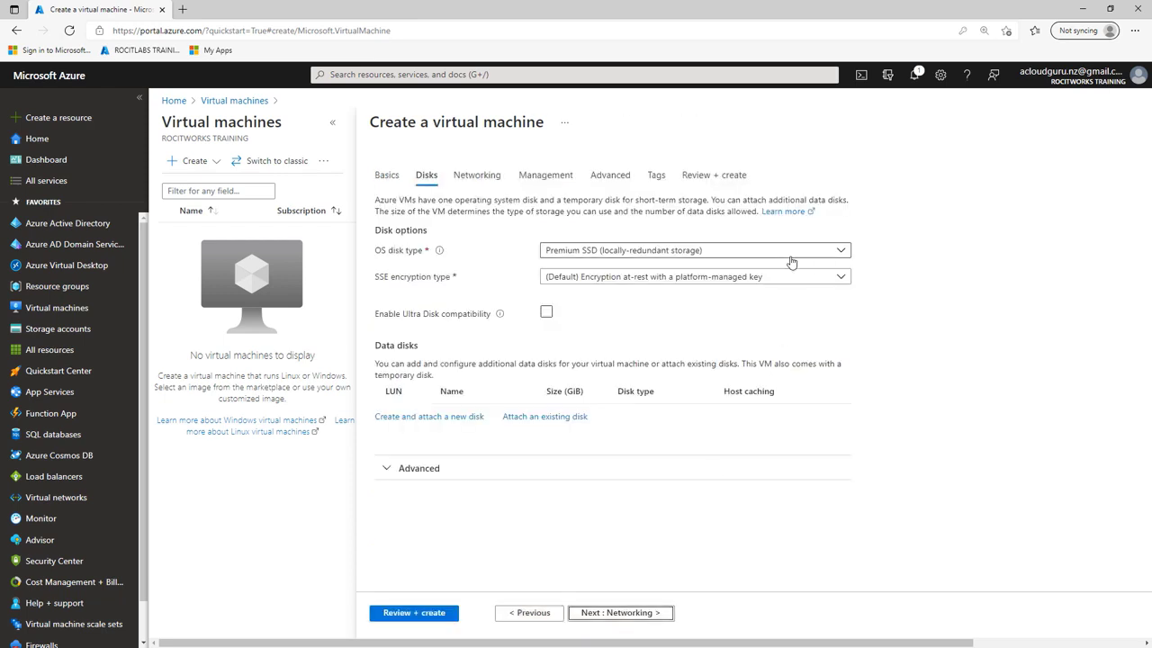
pyautogui.click(788, 257)
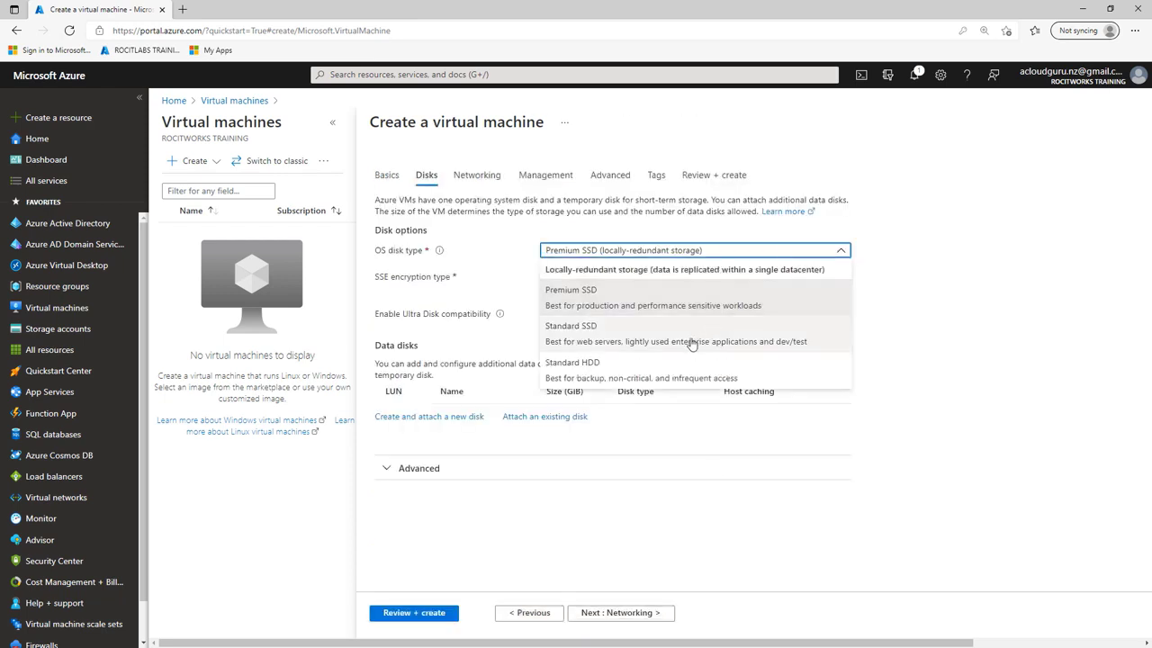
pyautogui.click(594, 340)
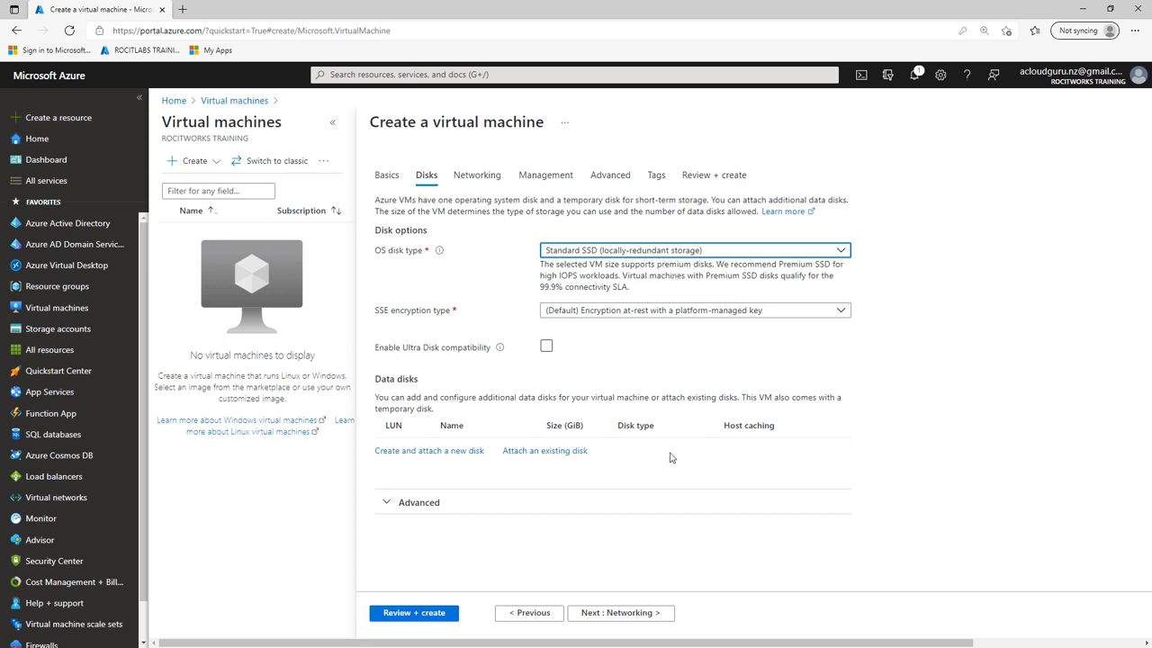
# Accept the default networking settings and disable boot diagnostics in the virtual machine's management settings.
pyautogui.click(627, 613)
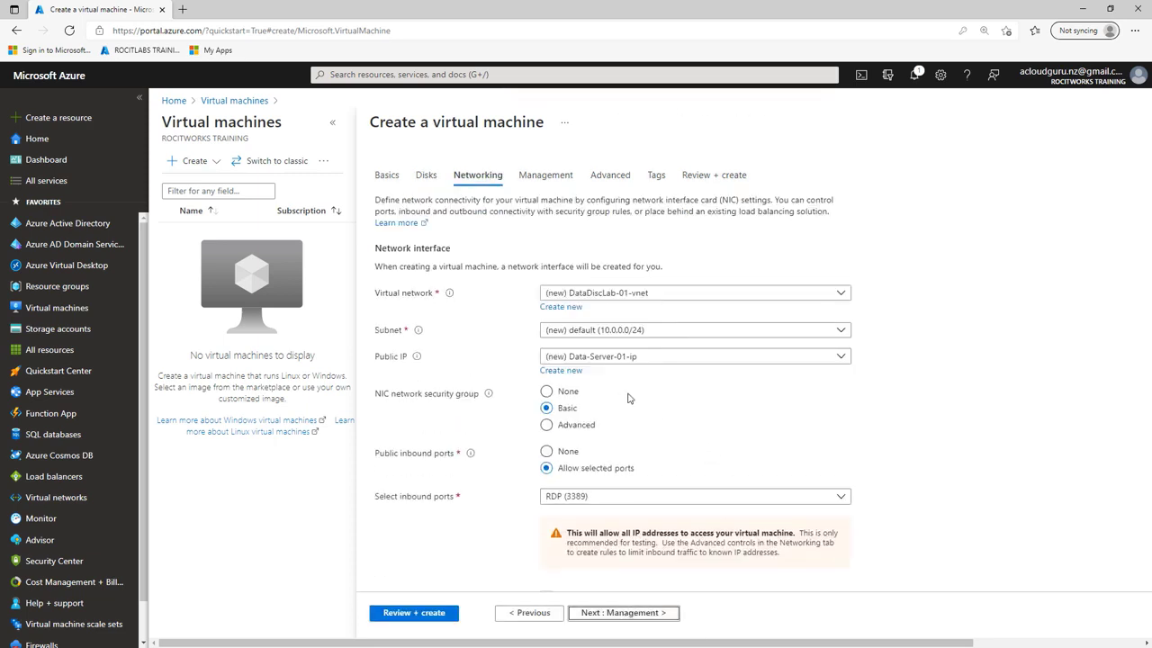
pyautogui.scroll(-2, 677, 502)
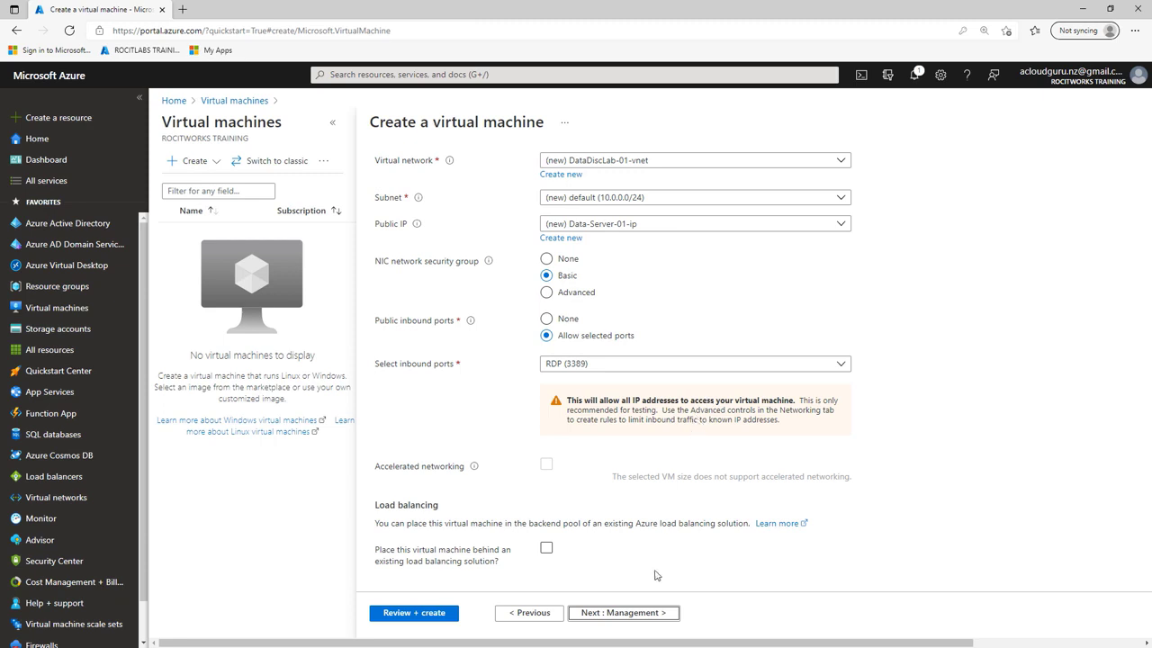
pyautogui.click(639, 615)
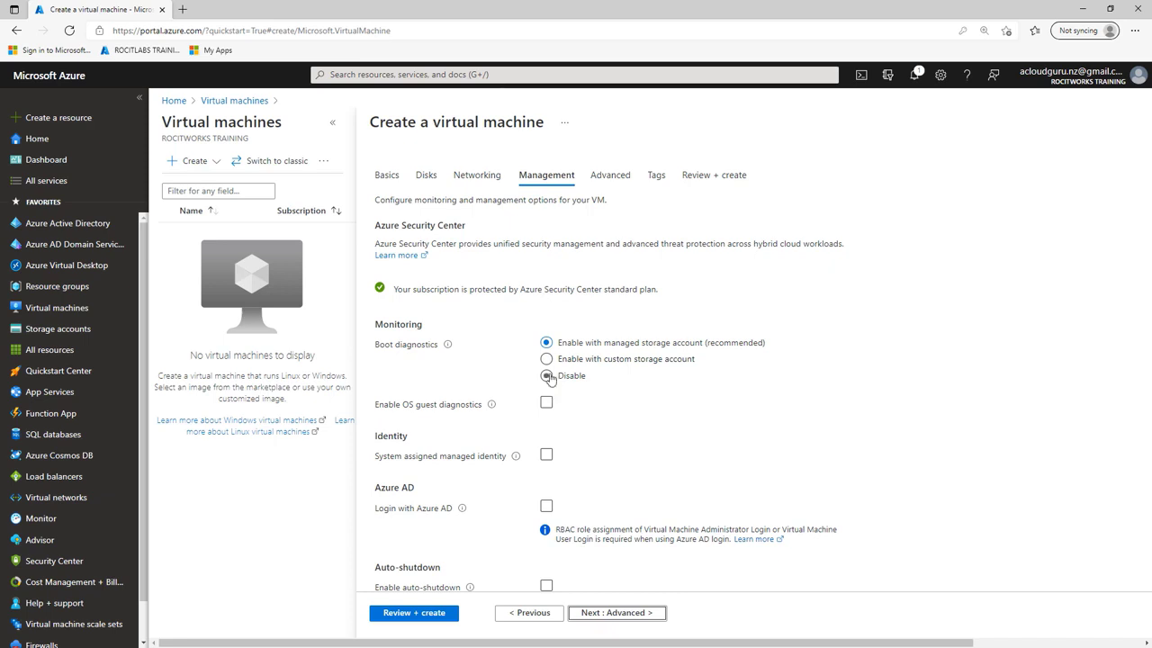
pyautogui.click(550, 377)
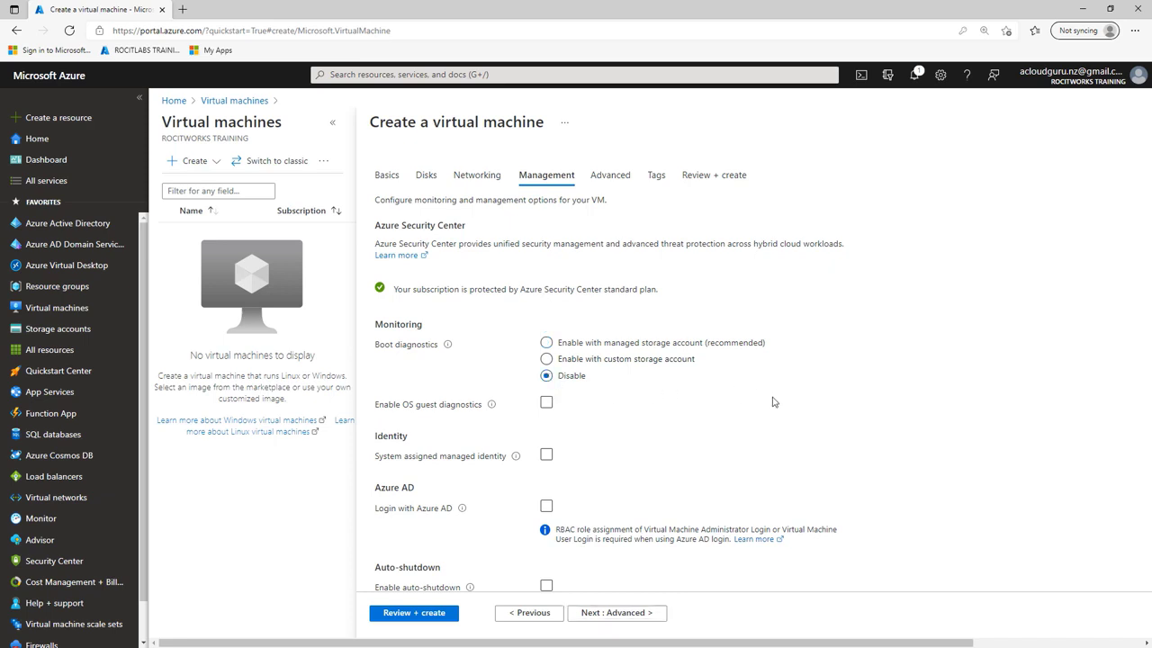
# Keep the remaining management, advanced and tag defaults and proceed to the final review of the virtual machine configuration.
pyautogui.scroll(-3, 772, 403)
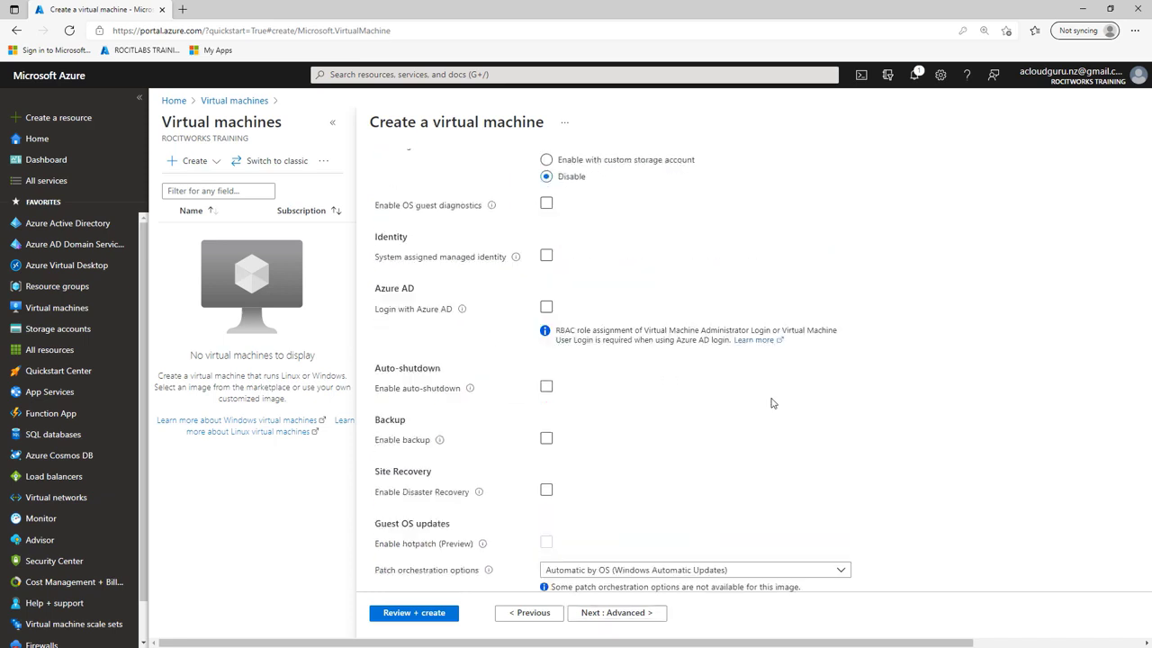
pyautogui.click(641, 616)
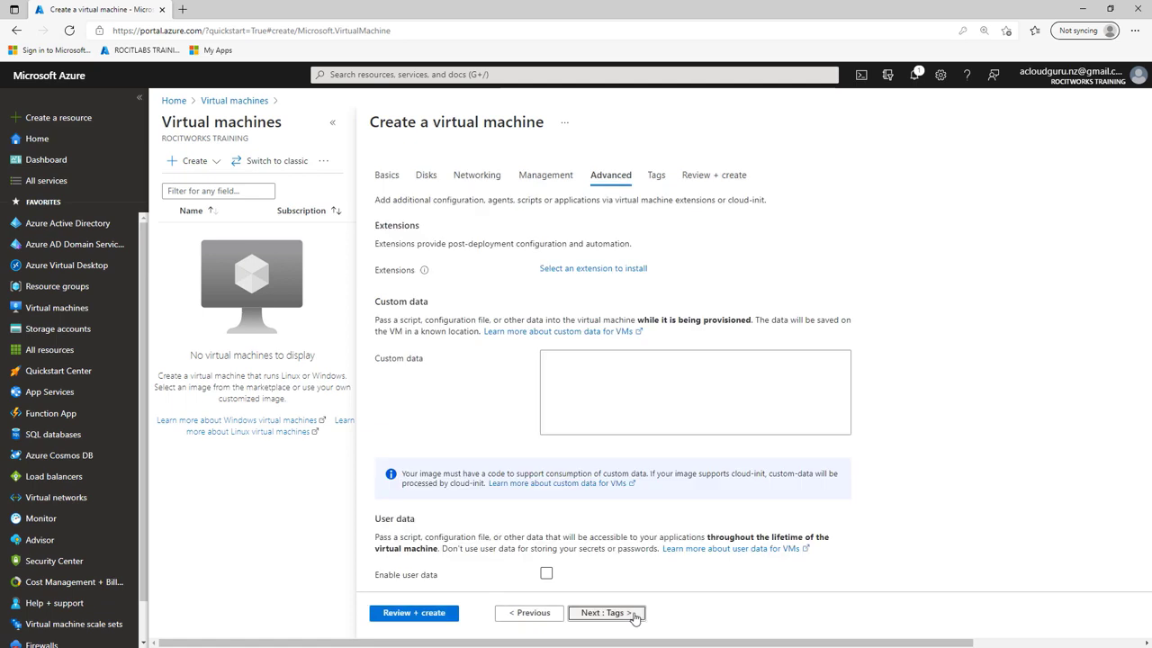
pyautogui.click(635, 616)
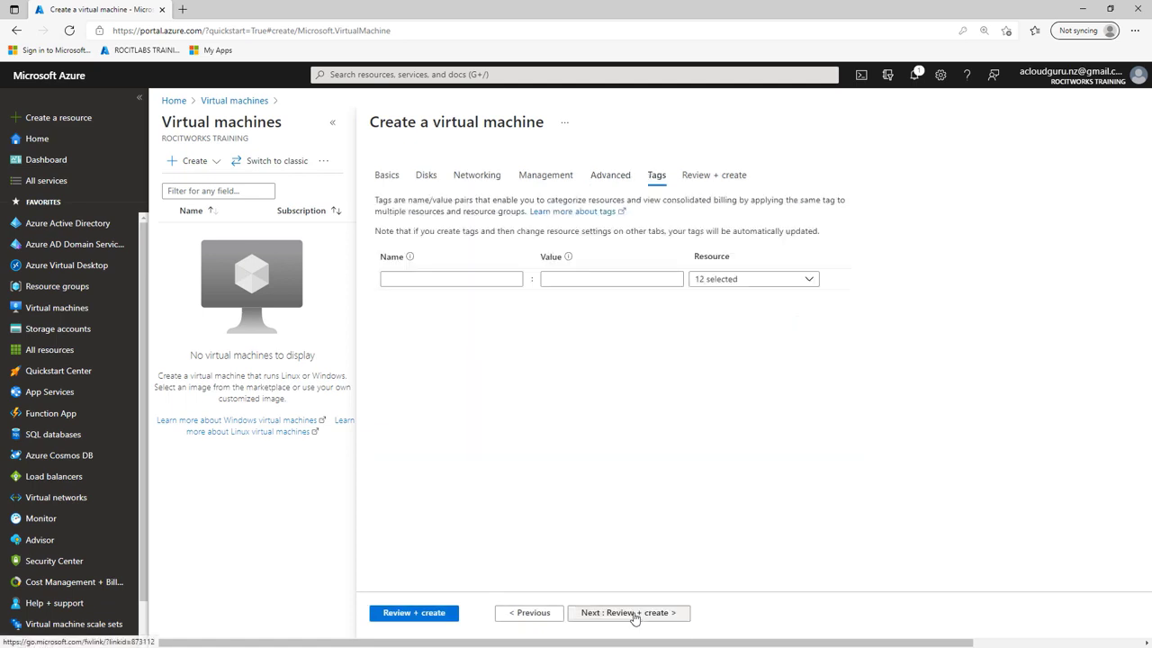
pyautogui.click(635, 615)
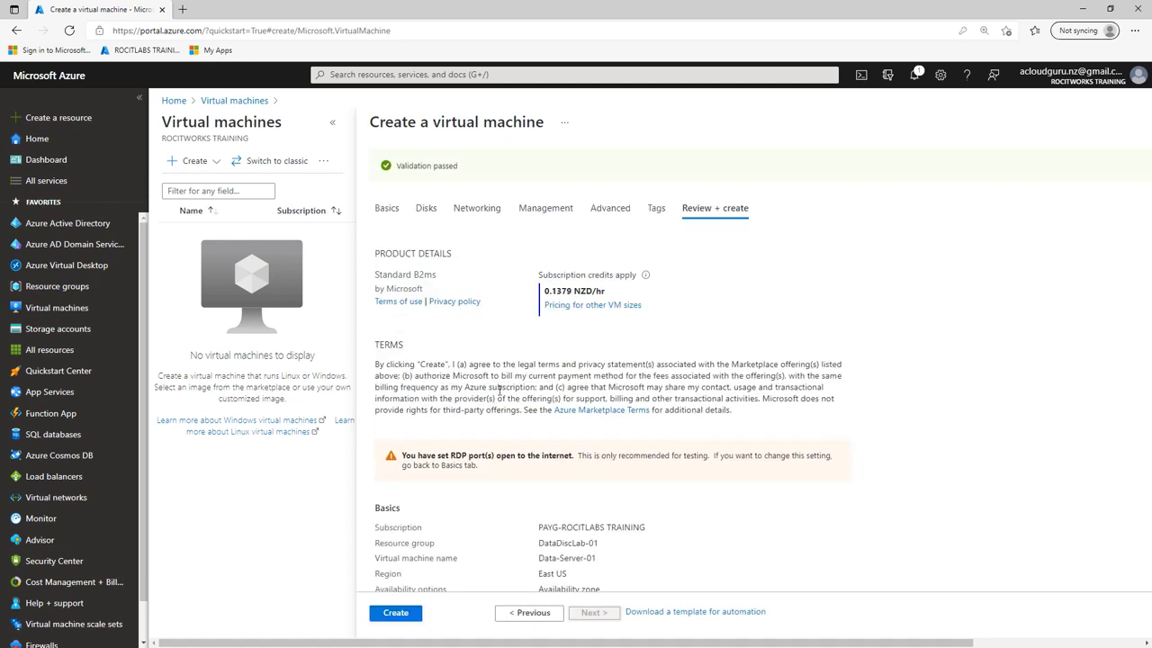
# Create the virtual machine, monitor its deployment through the notifications, and dismiss all notifications once it completes.
pyautogui.click(412, 615)
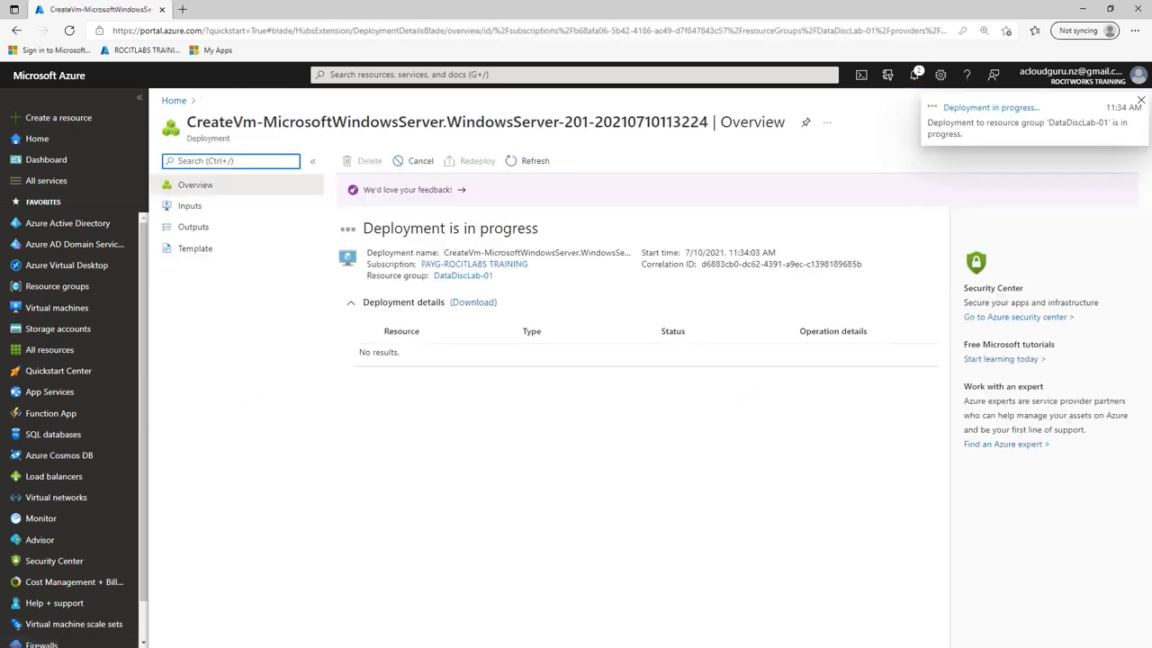
pyautogui.click(915, 77)
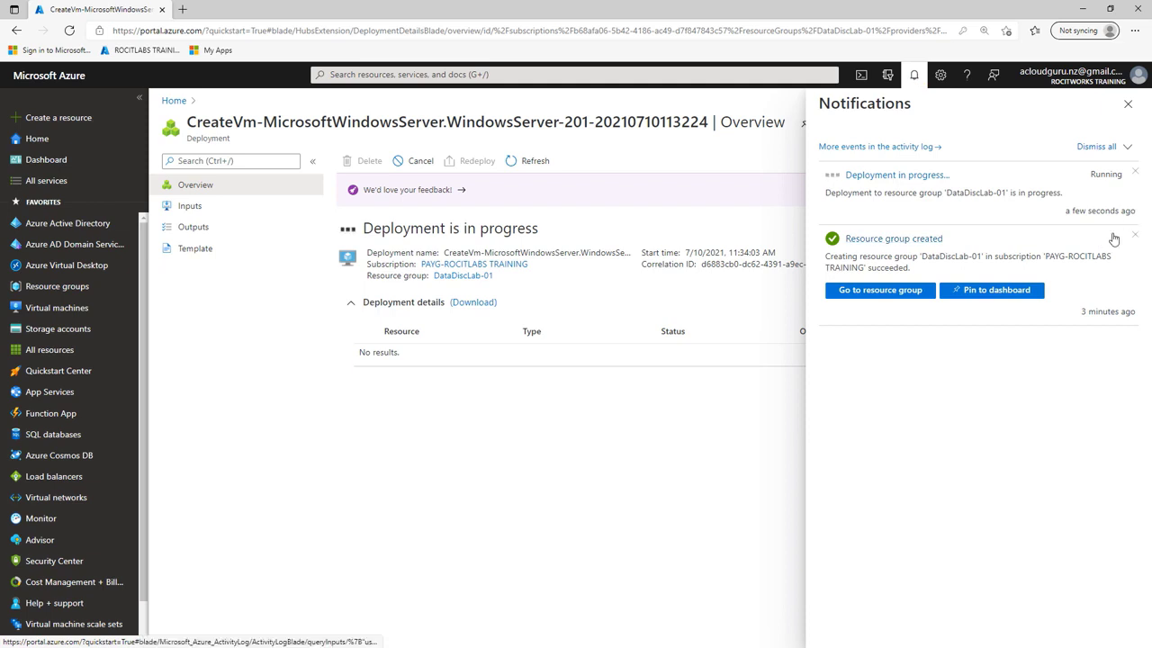
pyautogui.click(1128, 105)
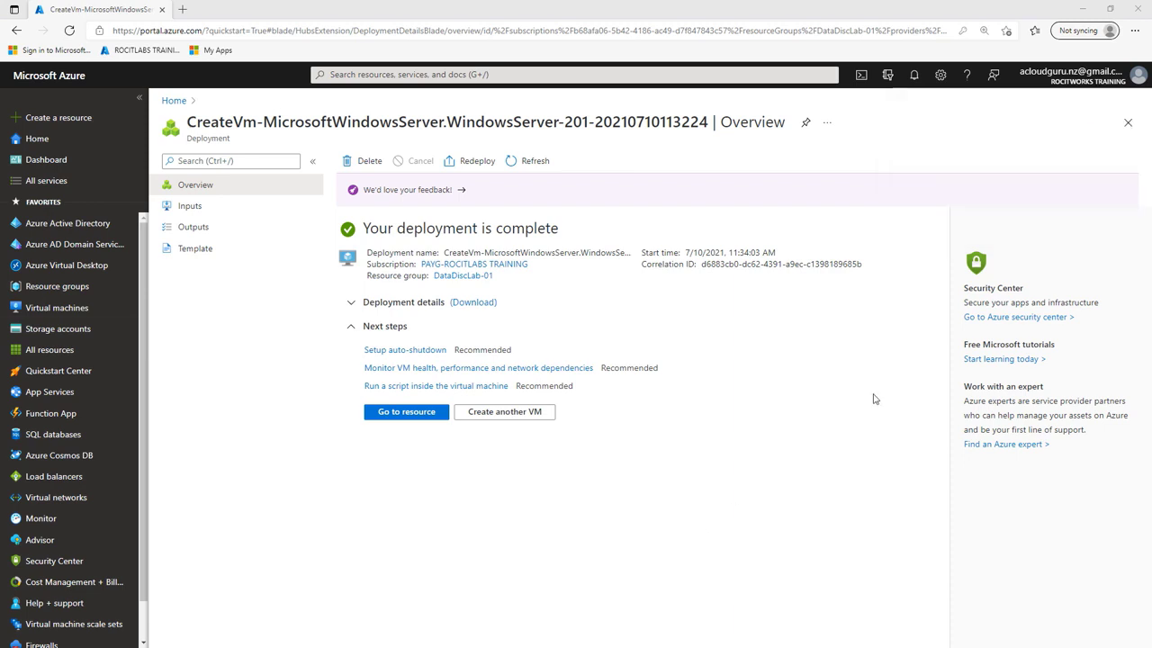
pyautogui.click(914, 77)
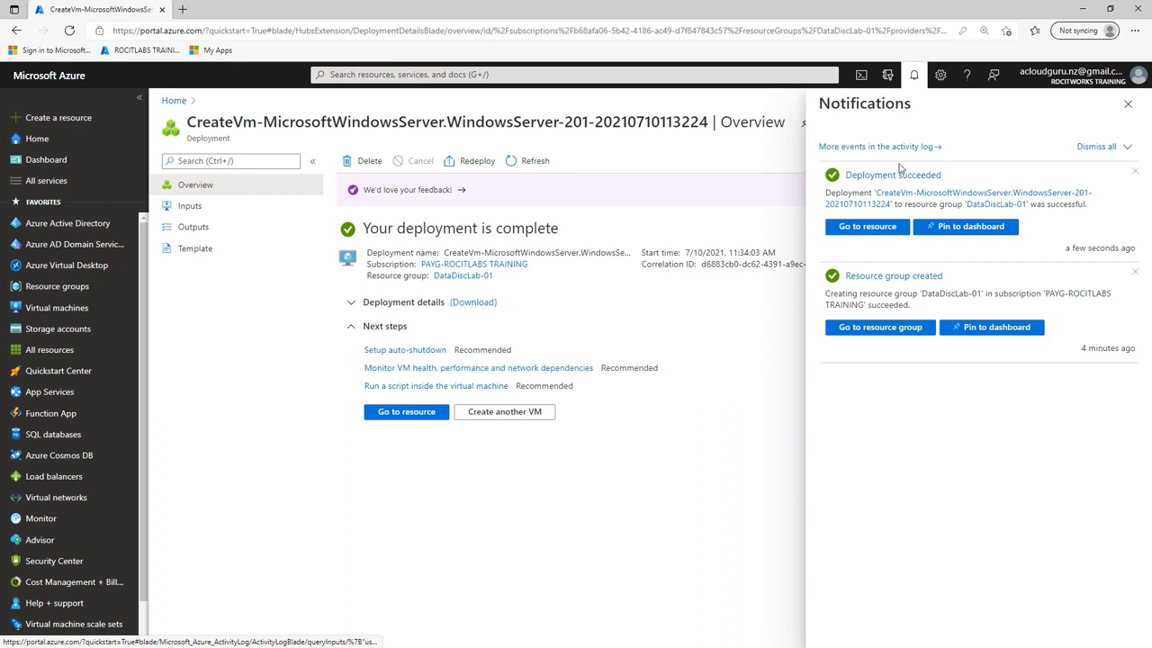
pyautogui.click(1105, 149)
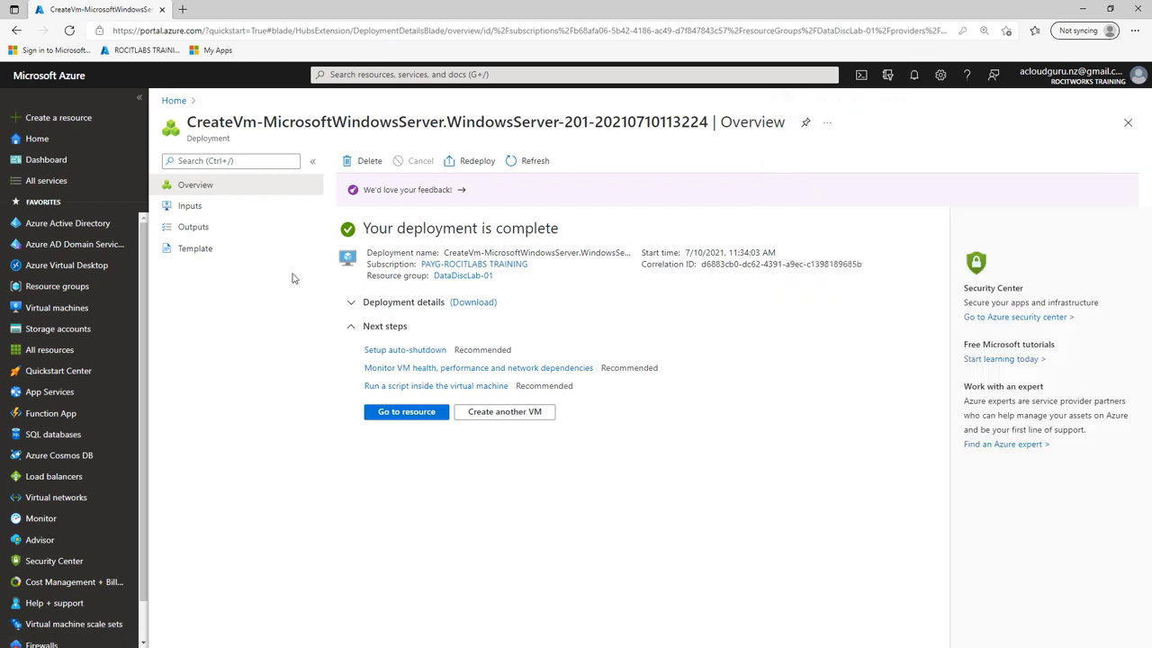
# Open the Data-Server-01 virtual machine from the virtual machines list and examine its overview properties, including the disk details.
pyautogui.click(76, 311)
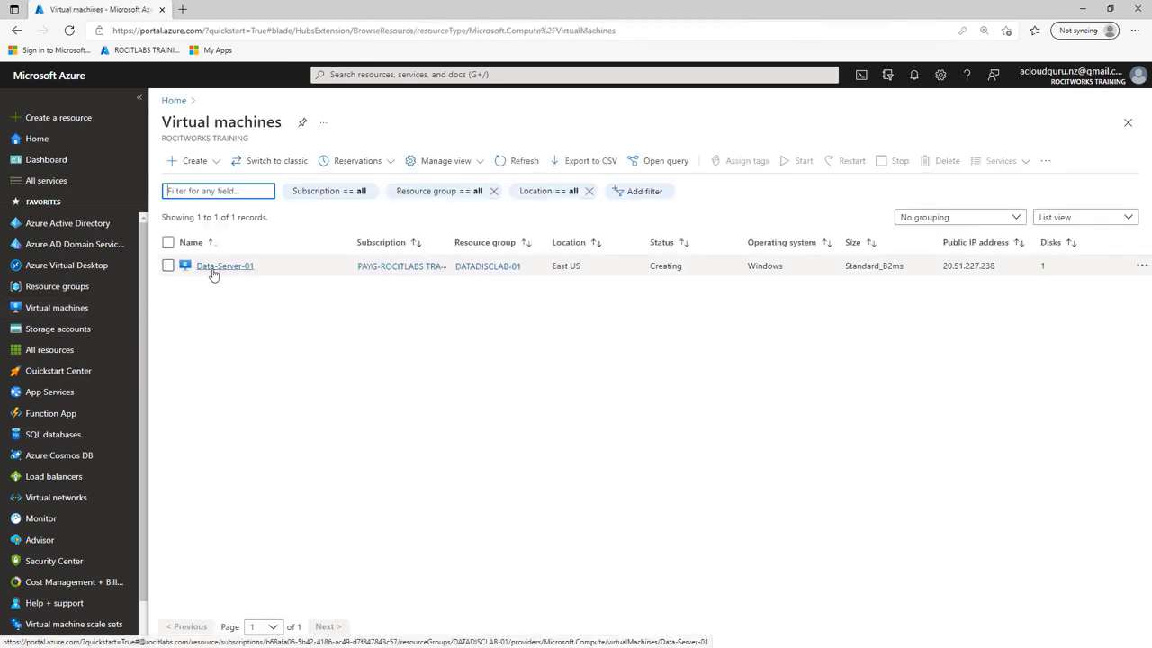
pyautogui.click(240, 270)
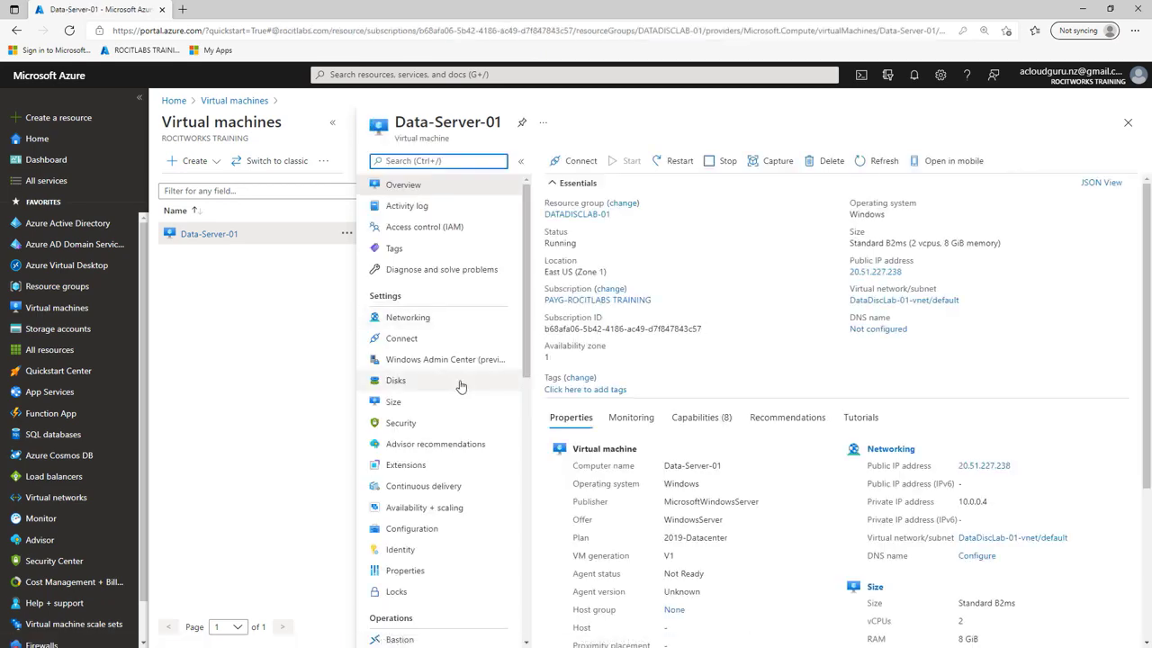
pyautogui.scroll(-2, 720, 364)
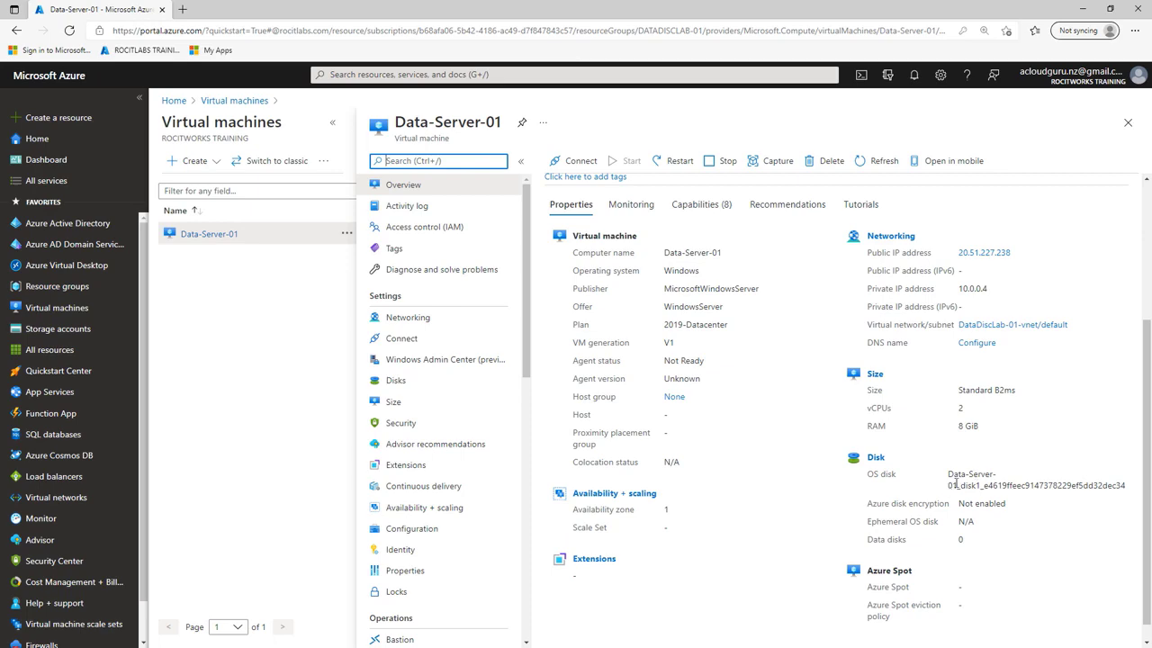
pyautogui.scroll(2, 592, 191)
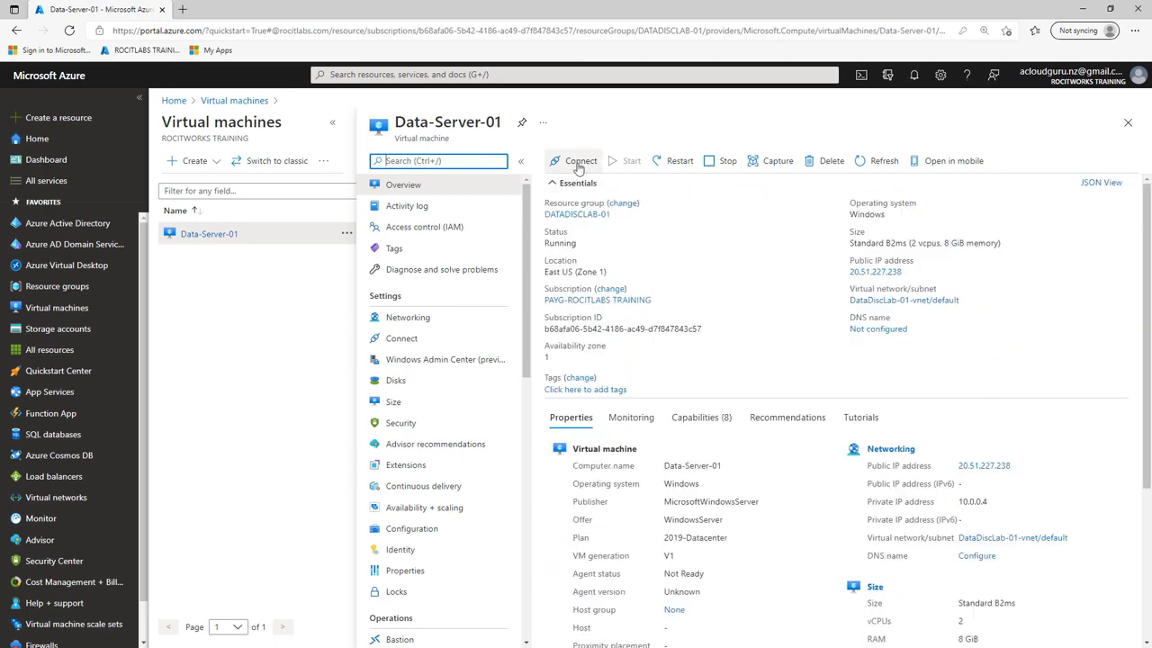
# Download the RDP file for connecting to Data-Server-01 through its public IP address on port 3389 and try to open it.
pyautogui.click(579, 165)
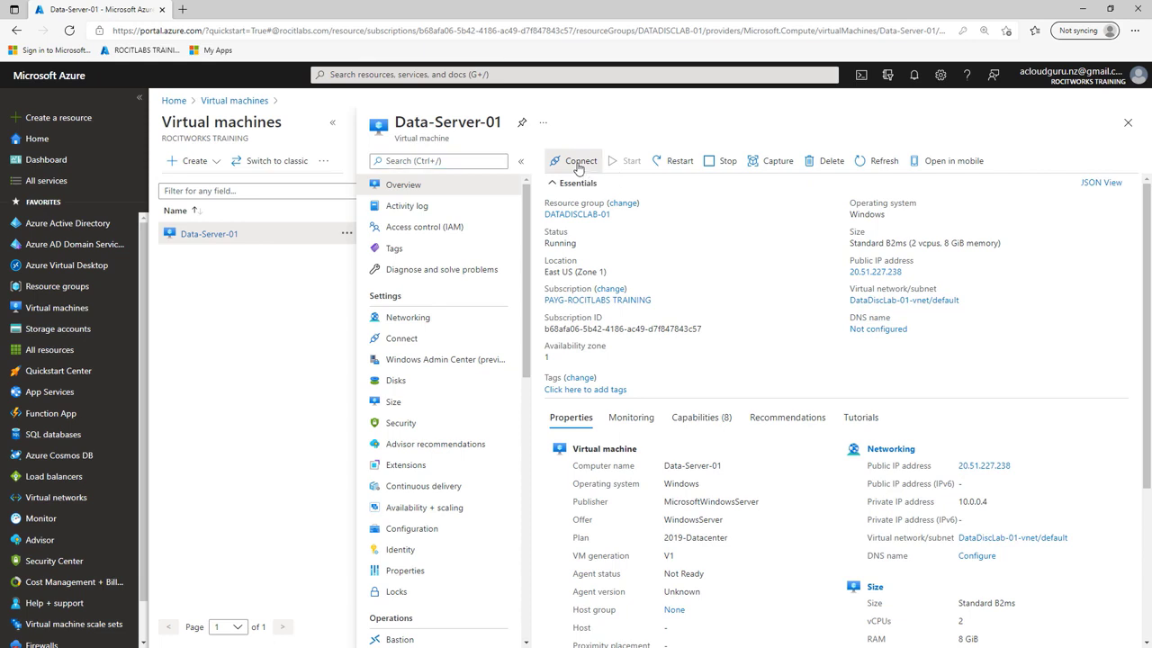
pyautogui.click(578, 168)
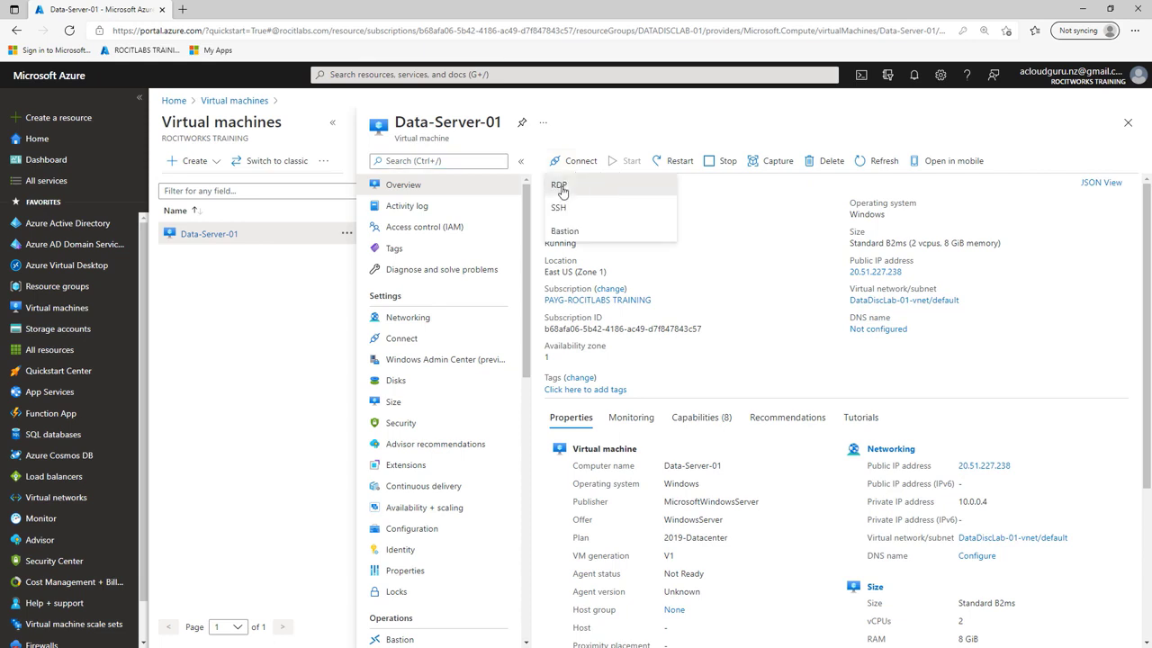
pyautogui.click(559, 186)
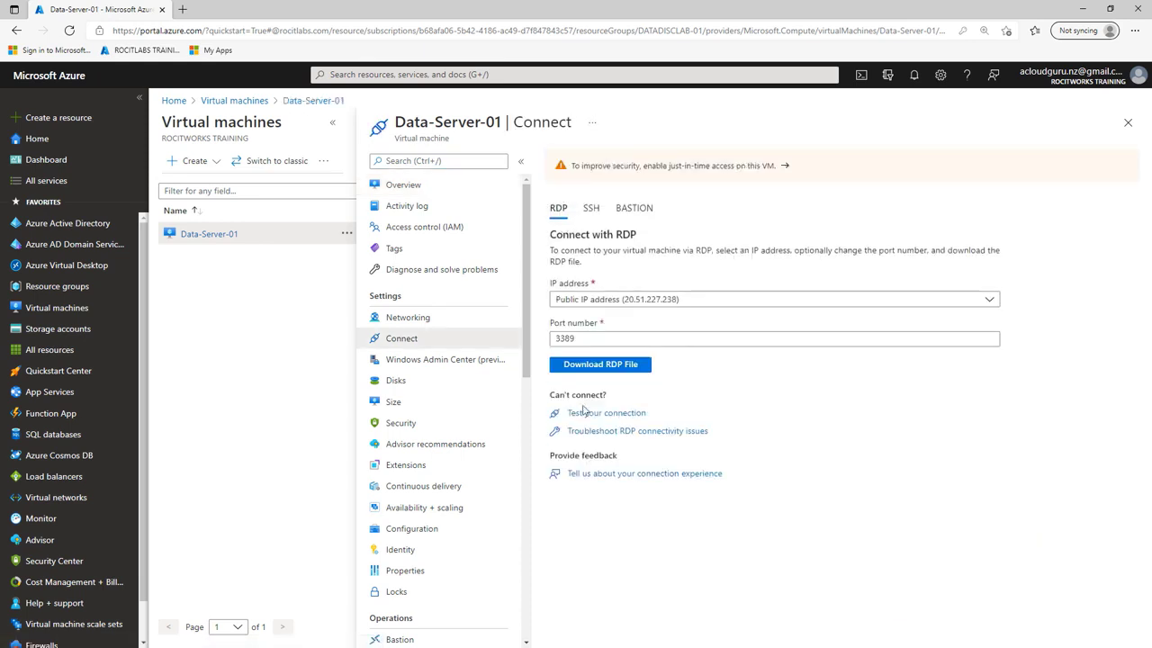
pyautogui.click(590, 369)
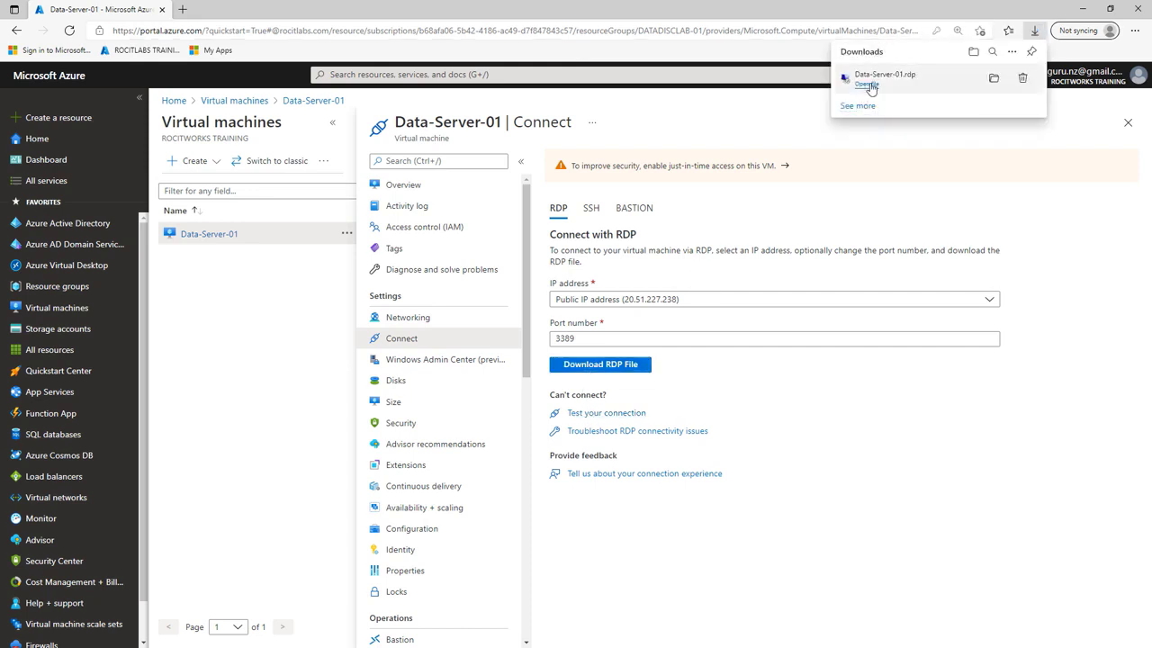
pyautogui.moveTo(870, 88); pyautogui.dragTo(846, 97)
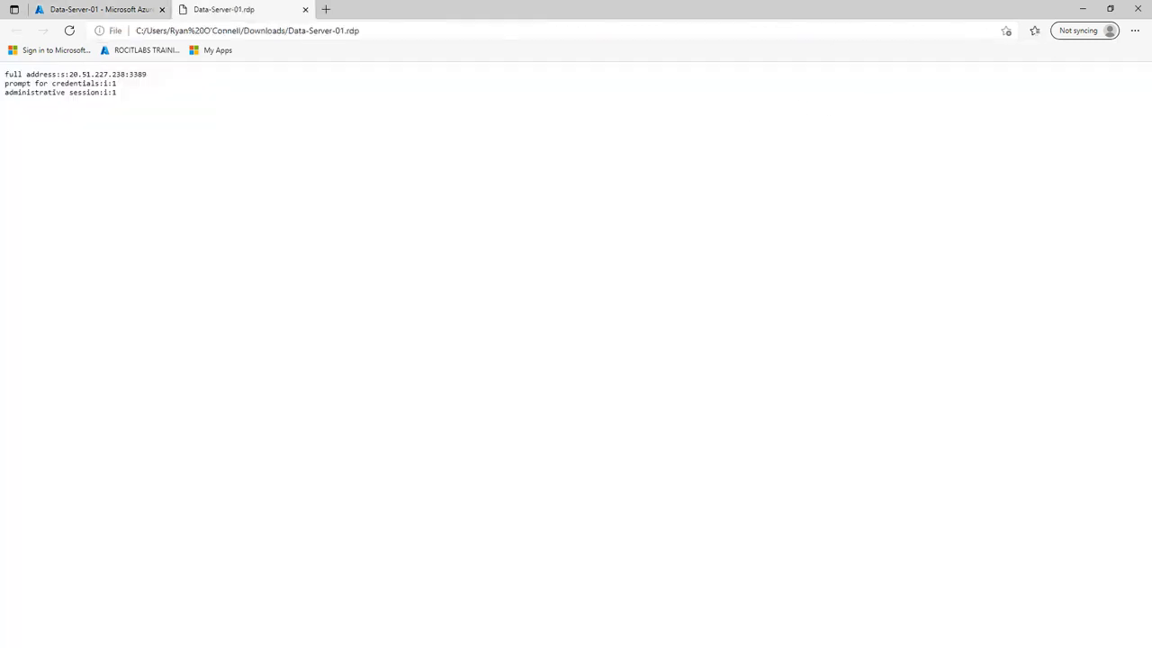
pyautogui.click(305, 10)
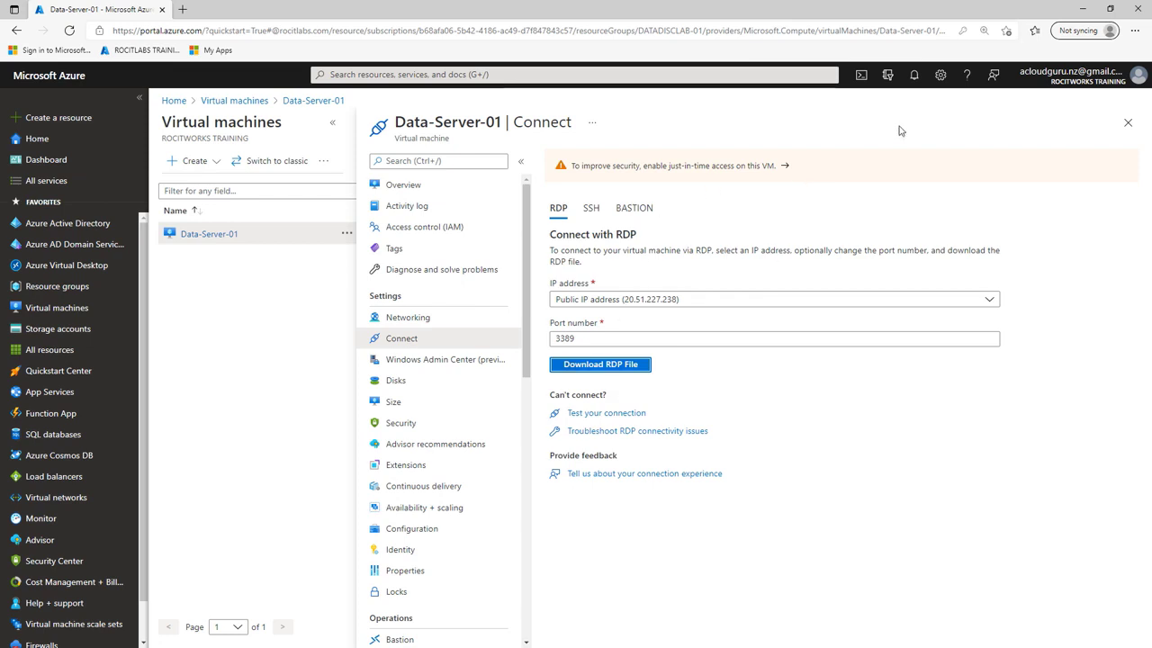
# Download the Data-Server-01 RDP file again, open the new copy and accept connecting to the unknown publisher.
pyautogui.click(627, 369)
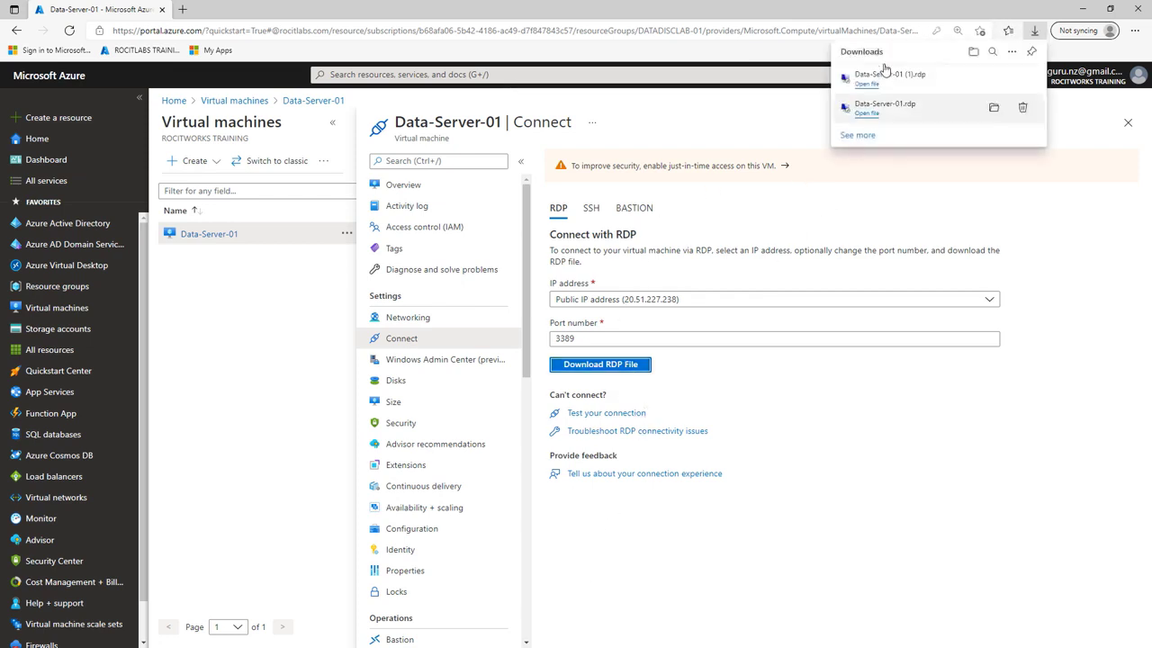
pyautogui.click(870, 87)
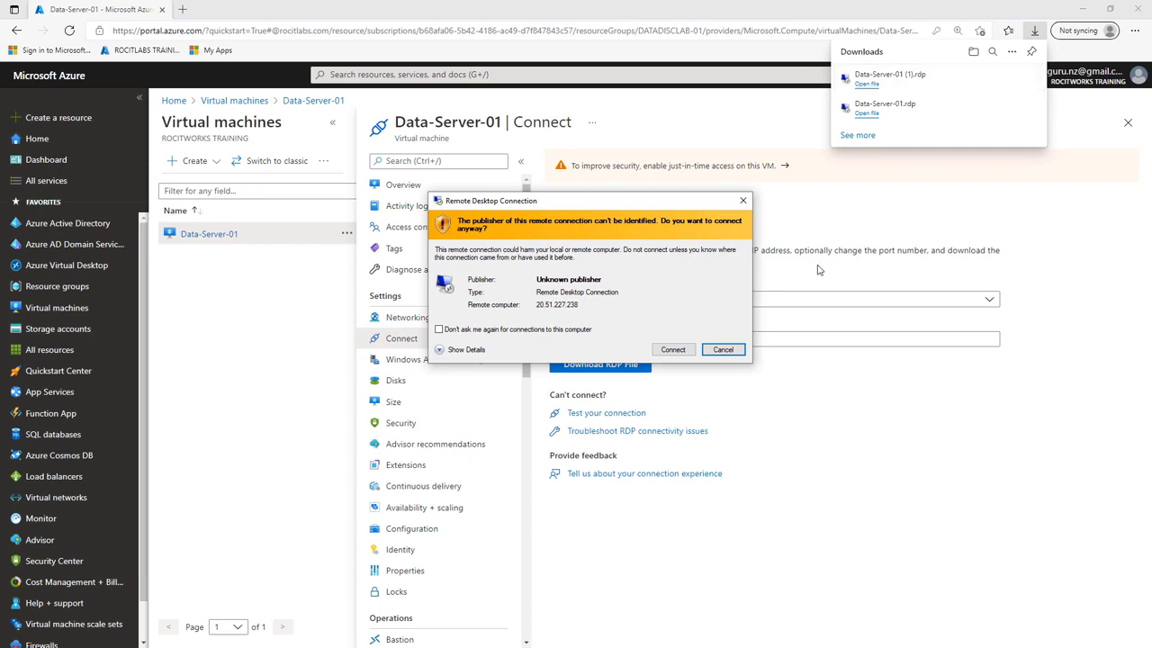
pyautogui.click(677, 349)
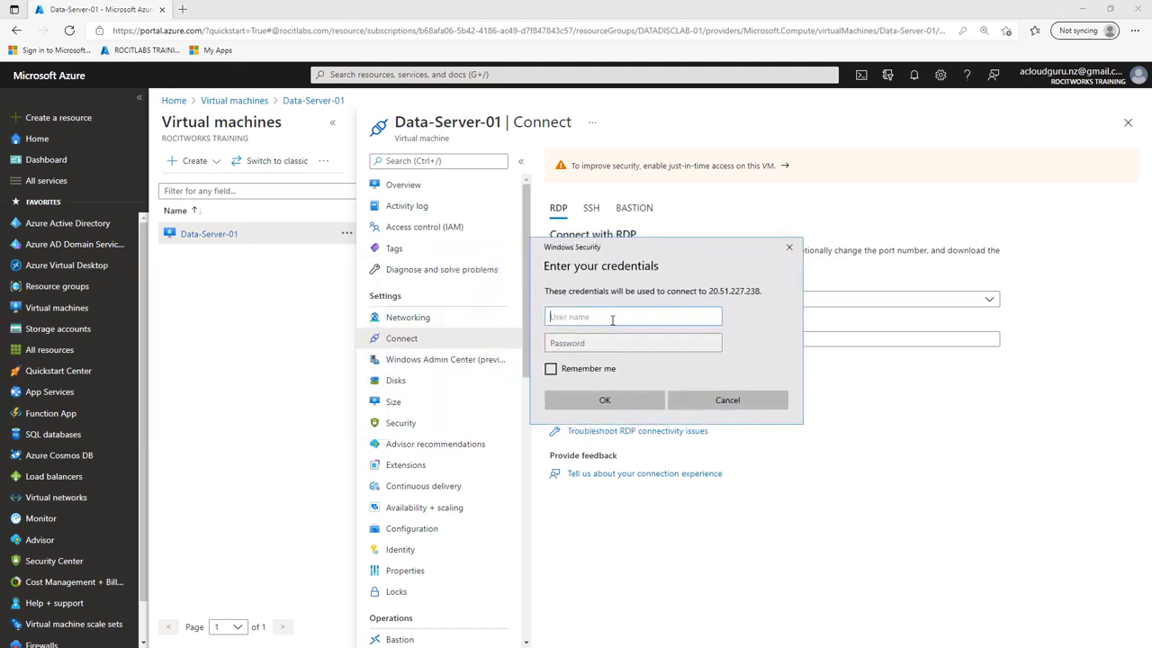
# Sign in to the remote computer as azadmin with the account password and accept the untrusted certificate.
pyautogui.write('azadmin')
pyautogui.click(595, 343)
pyautogui.write('P')
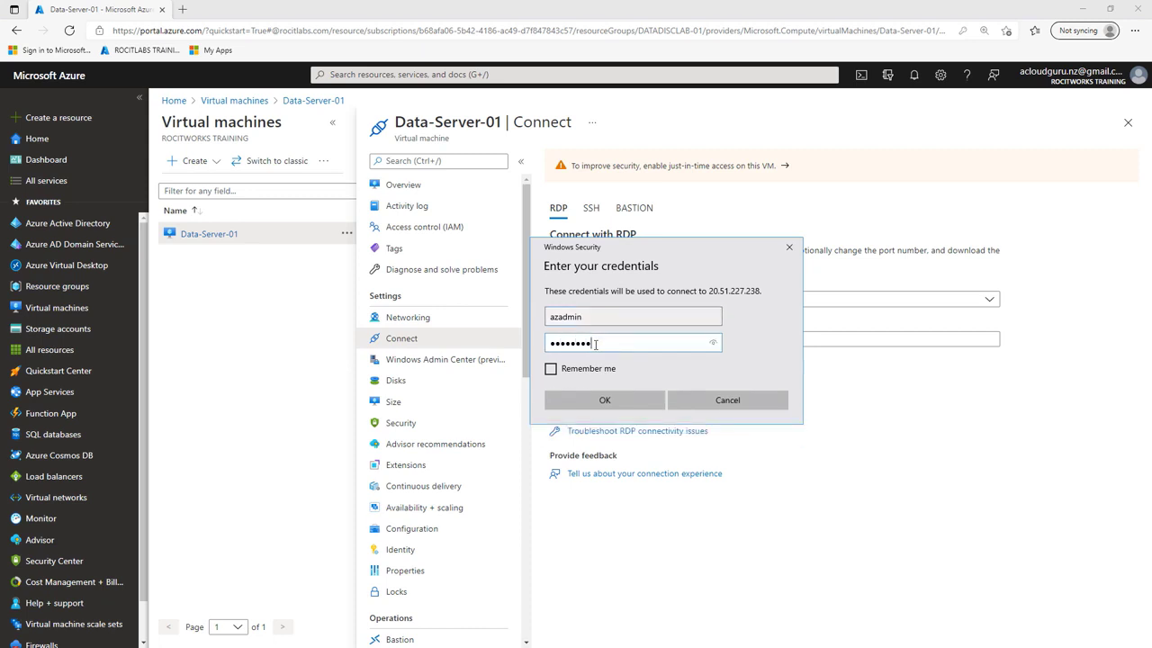
pyautogui.click(605, 400)
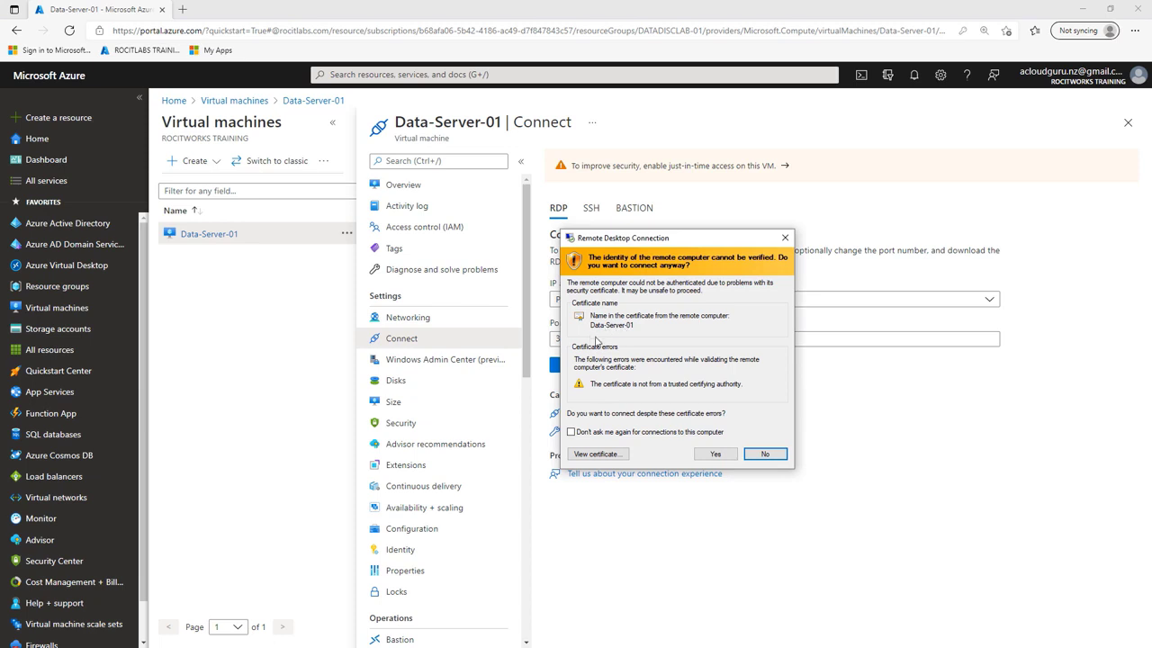
pyautogui.click(715, 454)
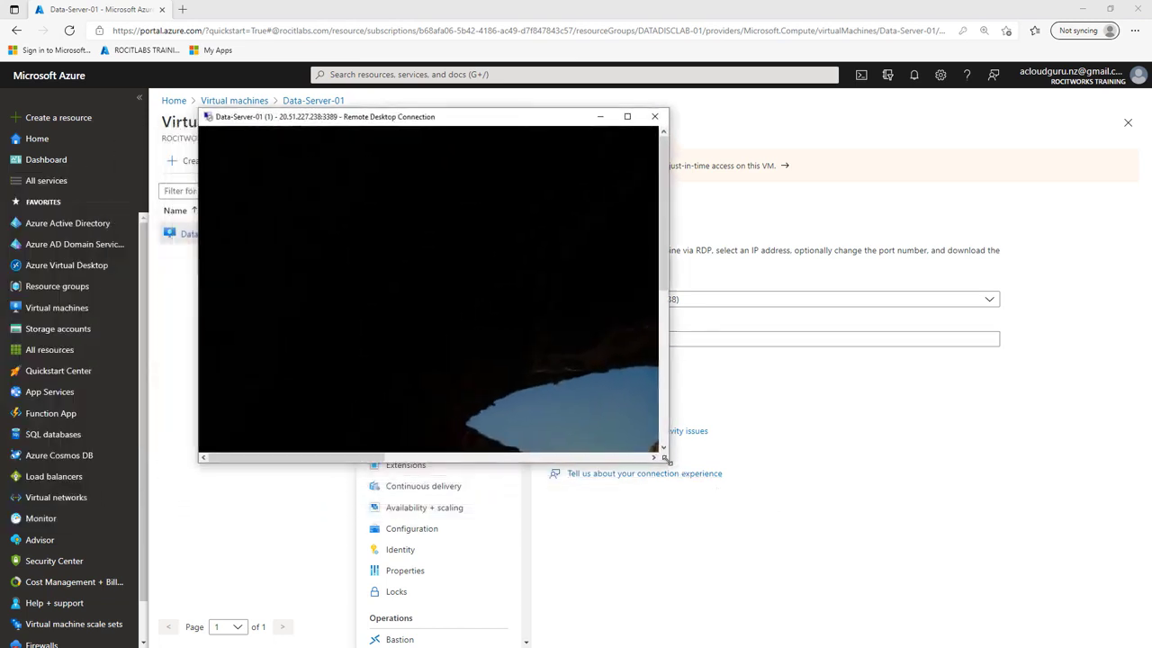
# Enlarge the Data-Server-01 remote desktop window and reposition it so more of the server's desktop can be seen.
pyautogui.moveTo(668, 458); pyautogui.dragTo(1094, 612)
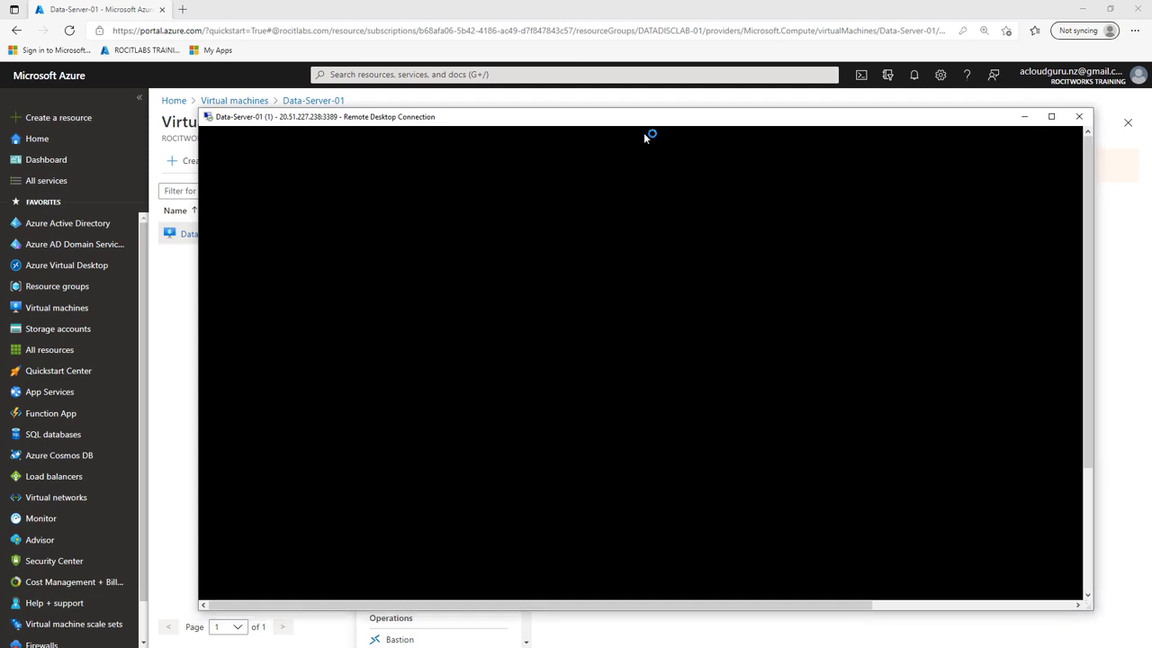
pyautogui.moveTo(643, 121); pyautogui.dragTo(597, 87)
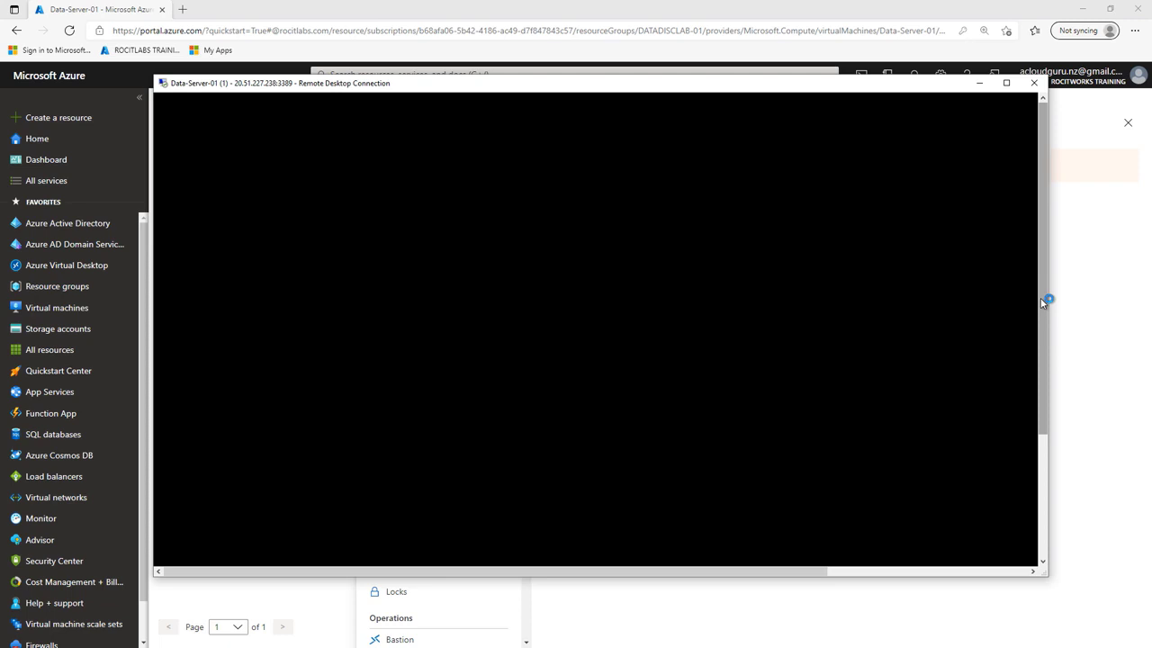
pyautogui.moveTo(1044, 302); pyautogui.dragTo(1047, 423)
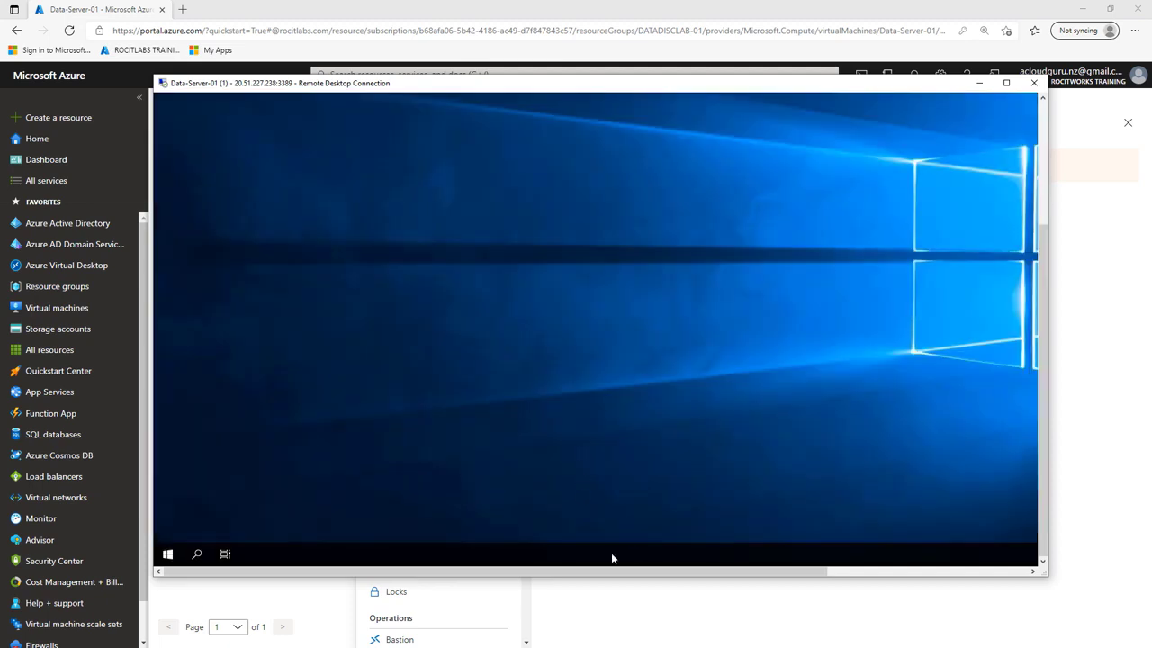
pyautogui.moveTo(710, 572); pyautogui.dragTo(640, 589)
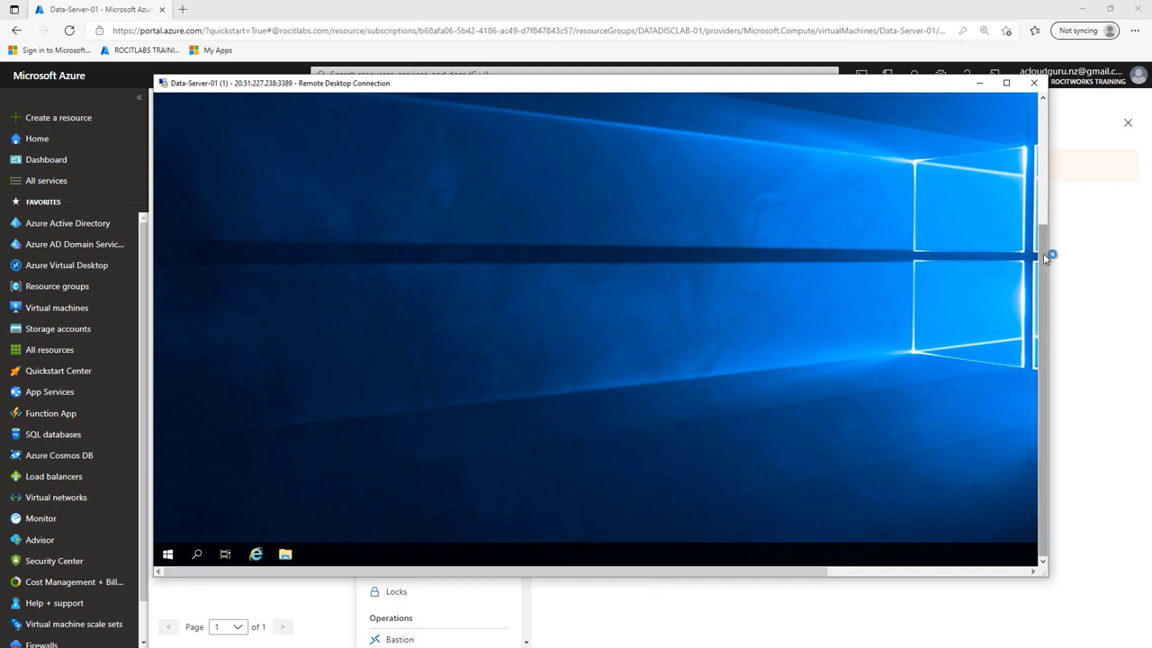
pyautogui.moveTo(1043, 253); pyautogui.dragTo(1042, 131)
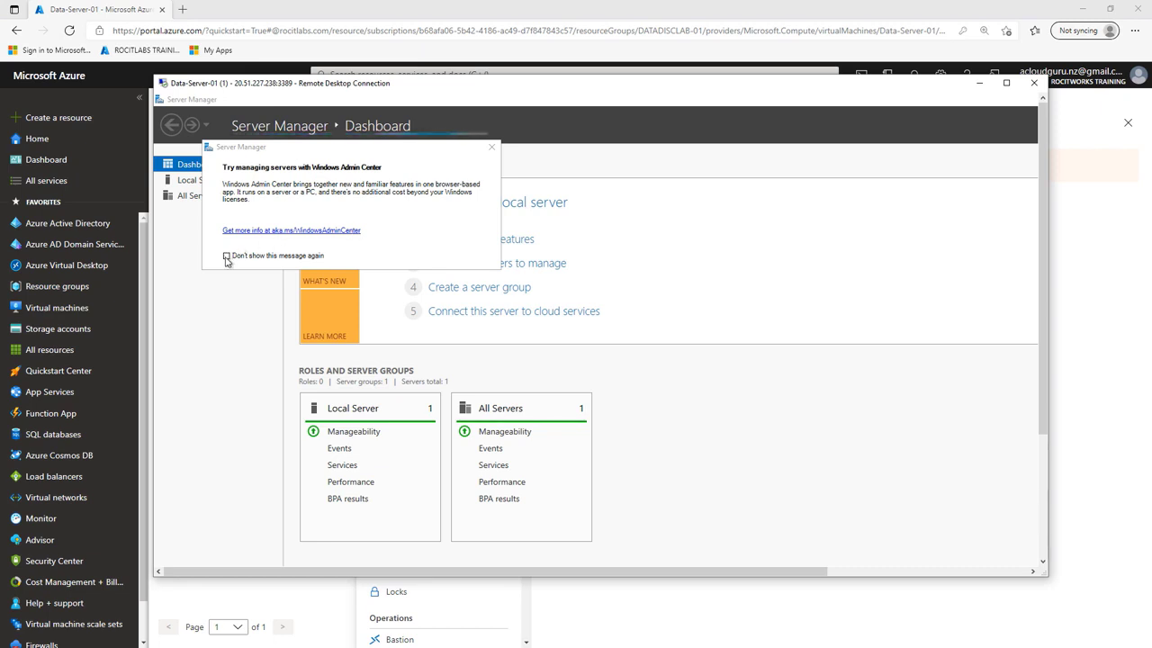
# Dismiss the Windows Admin Center message so it is not shown again, and close Server Manager on the remote server.
pyautogui.click(227, 257)
pyautogui.click(491, 147)
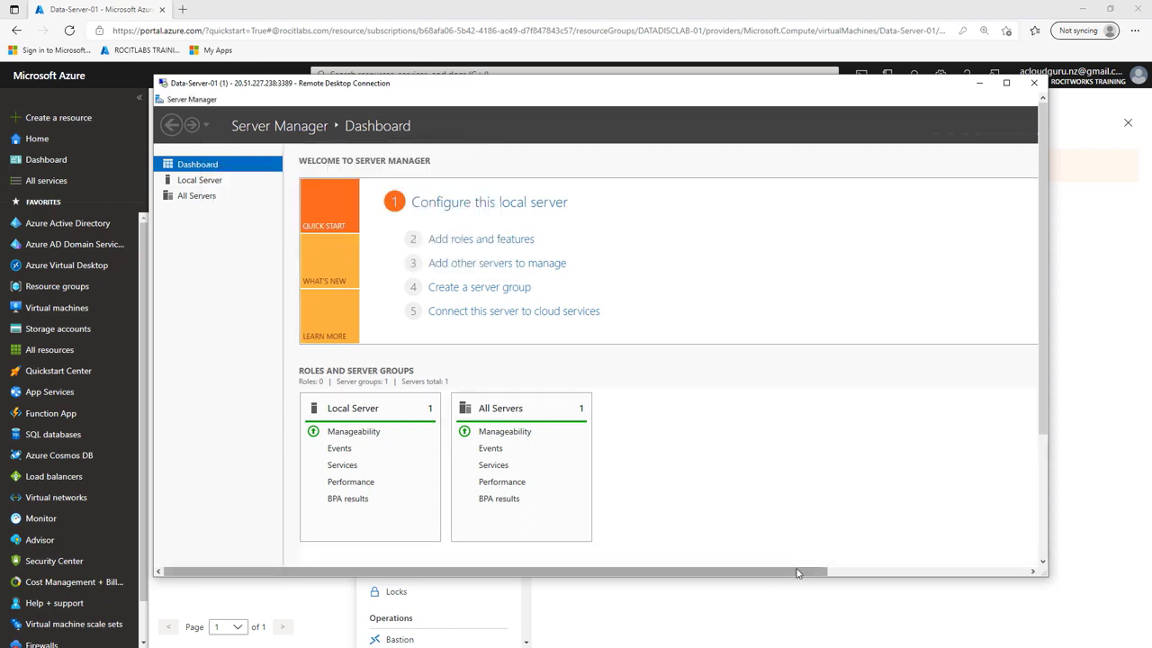
pyautogui.click(1006, 570)
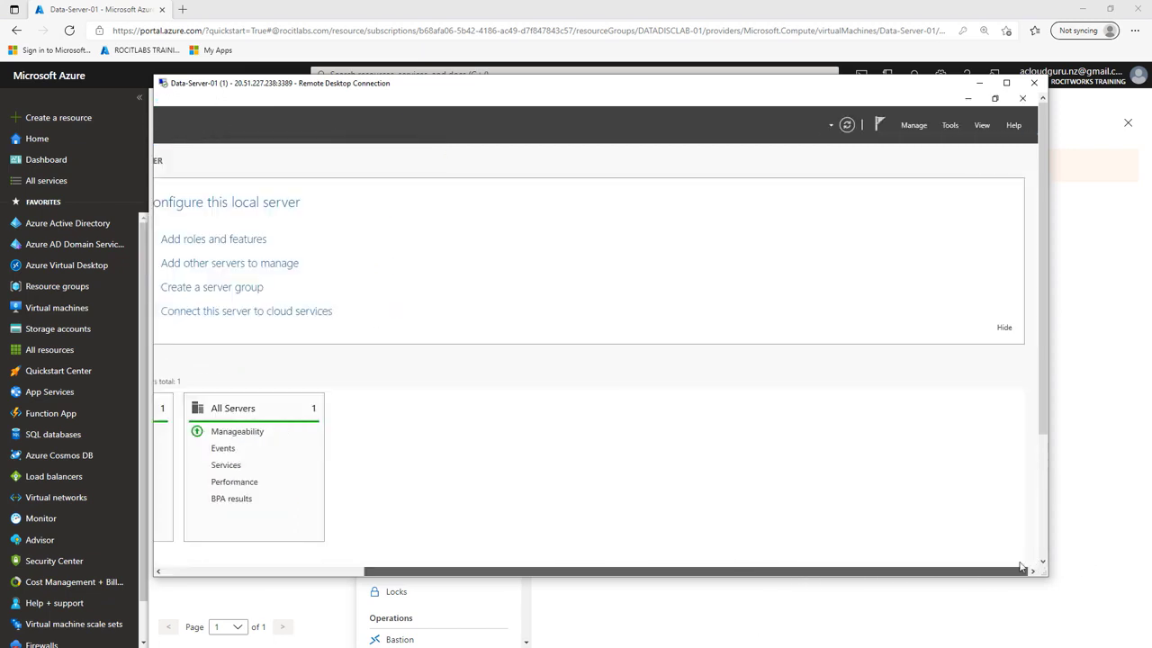
pyautogui.click(1023, 101)
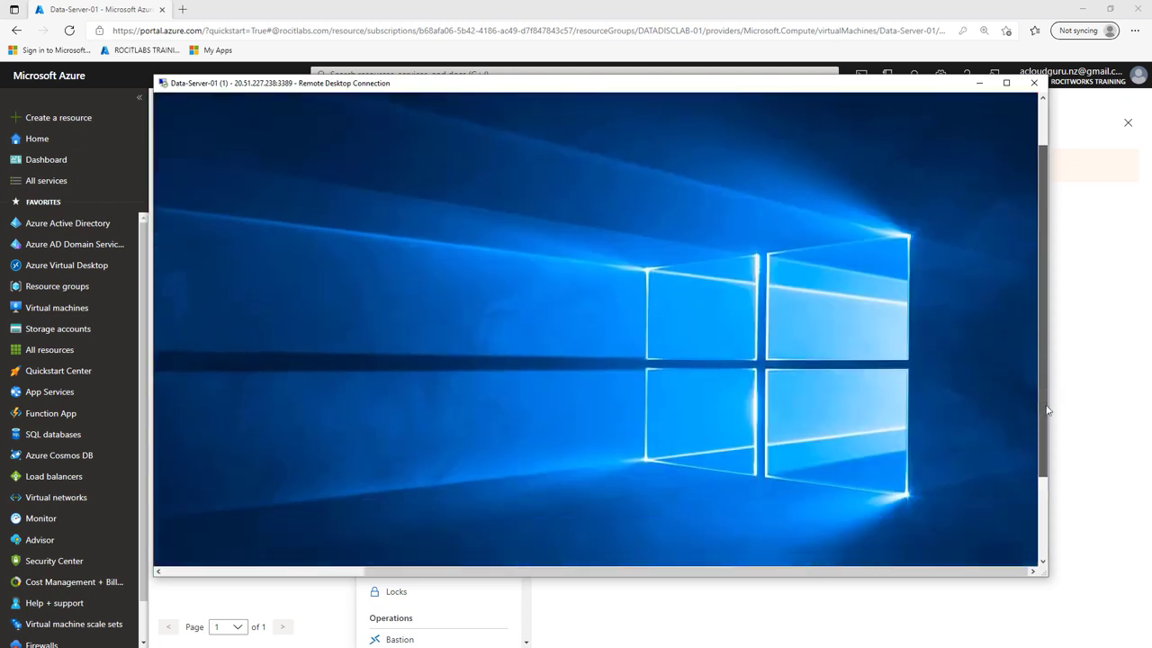
# Open File Explorer on the remote server and examine the devices and drives listed under This PC.
pyautogui.moveTo(1047, 410); pyautogui.dragTo(1047, 502)
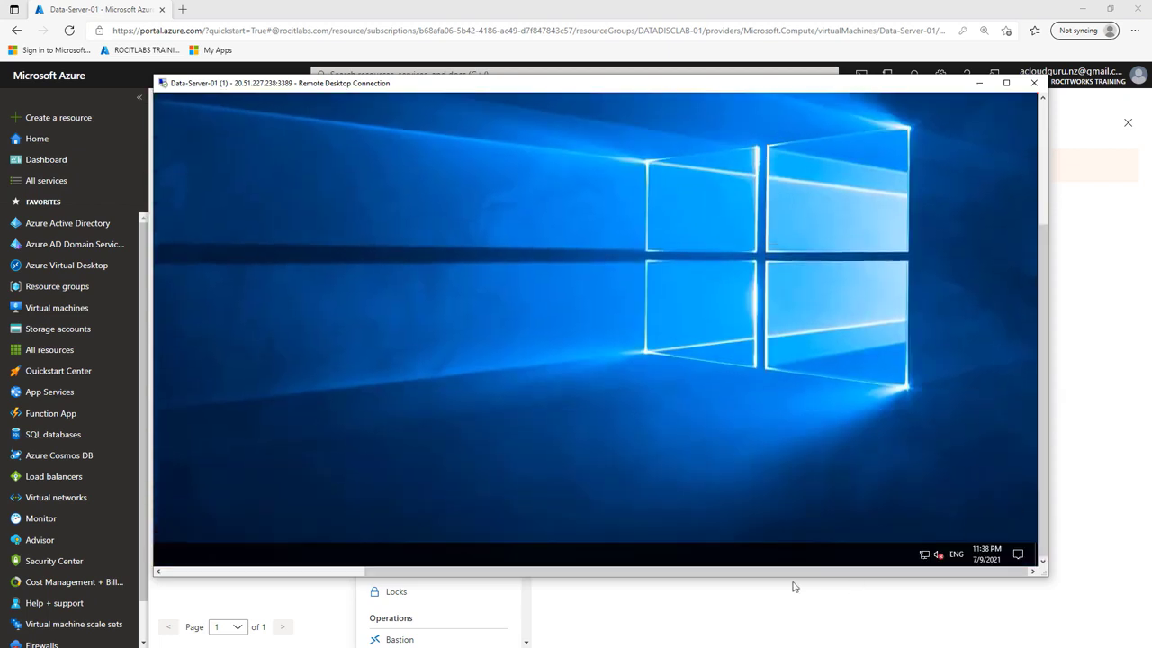
pyautogui.moveTo(790, 576); pyautogui.dragTo(512, 577)
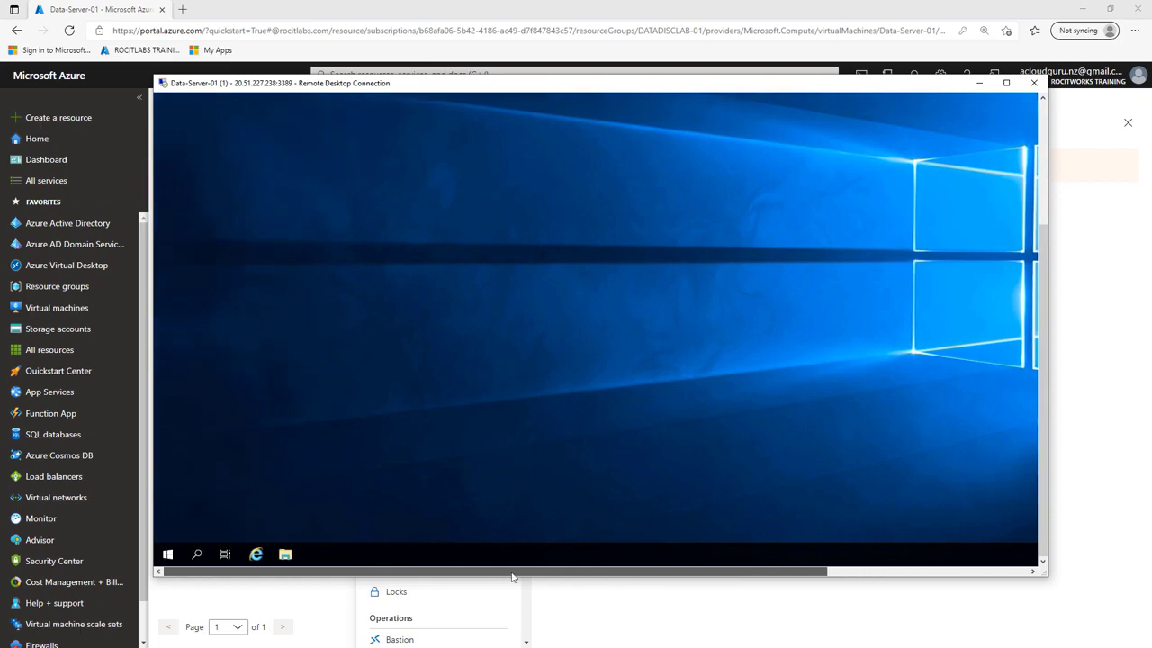
pyautogui.click(285, 555)
pyautogui.moveTo(1041, 292); pyautogui.dragTo(1045, 226)
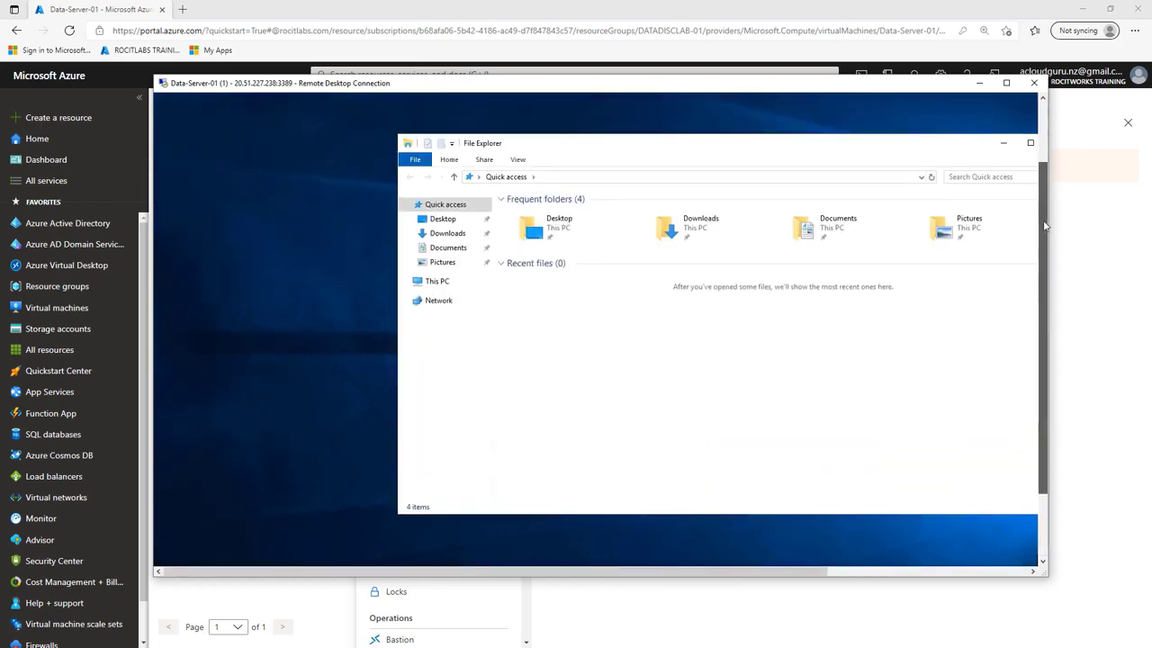
pyautogui.moveTo(744, 172); pyautogui.dragTo(616, 155)
pyautogui.click(283, 288)
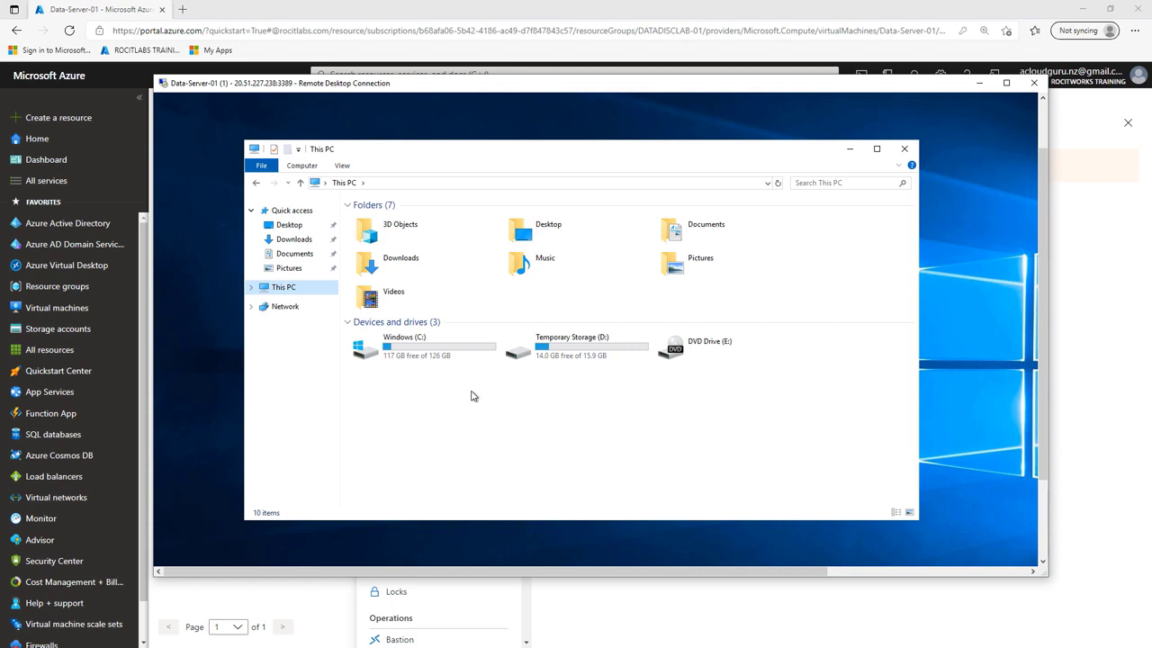
# Close File Explorer on the remote server and disconnect the Data-Server-01 remote desktop session.
pyautogui.click(904, 150)
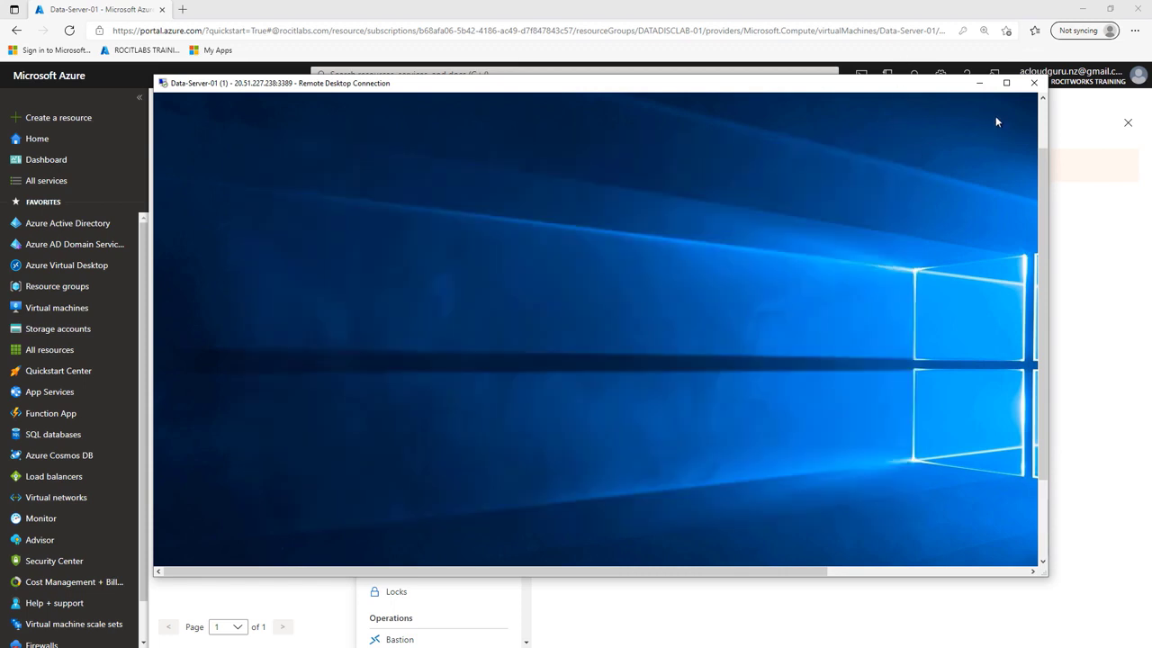
pyautogui.click(1033, 84)
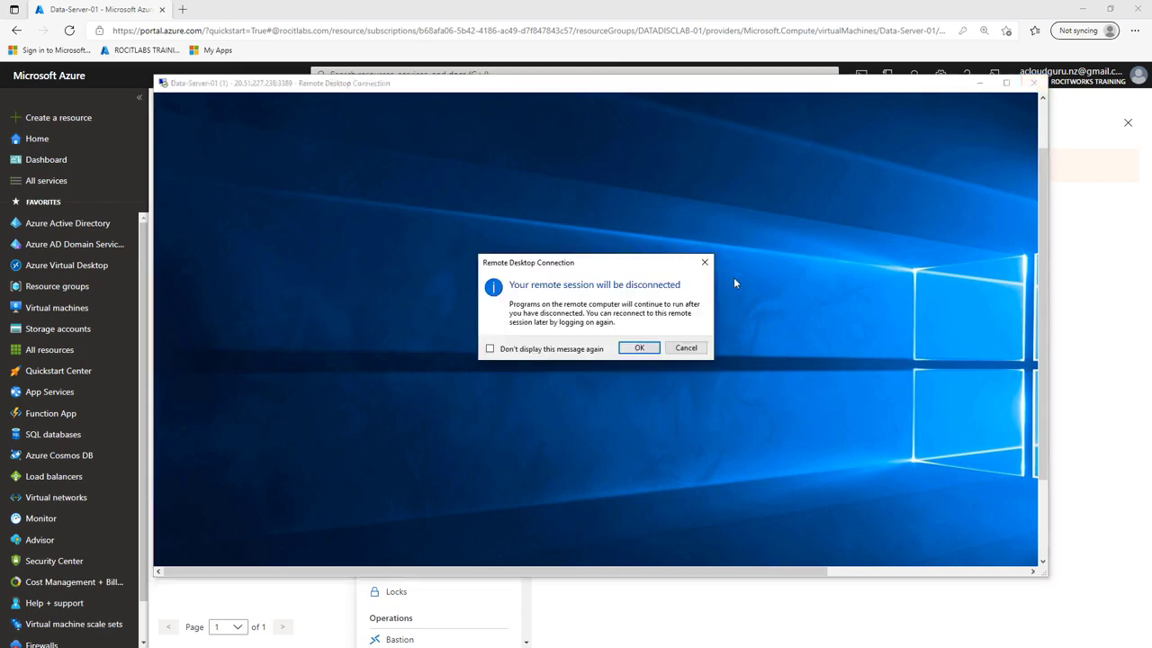
pyautogui.click(640, 348)
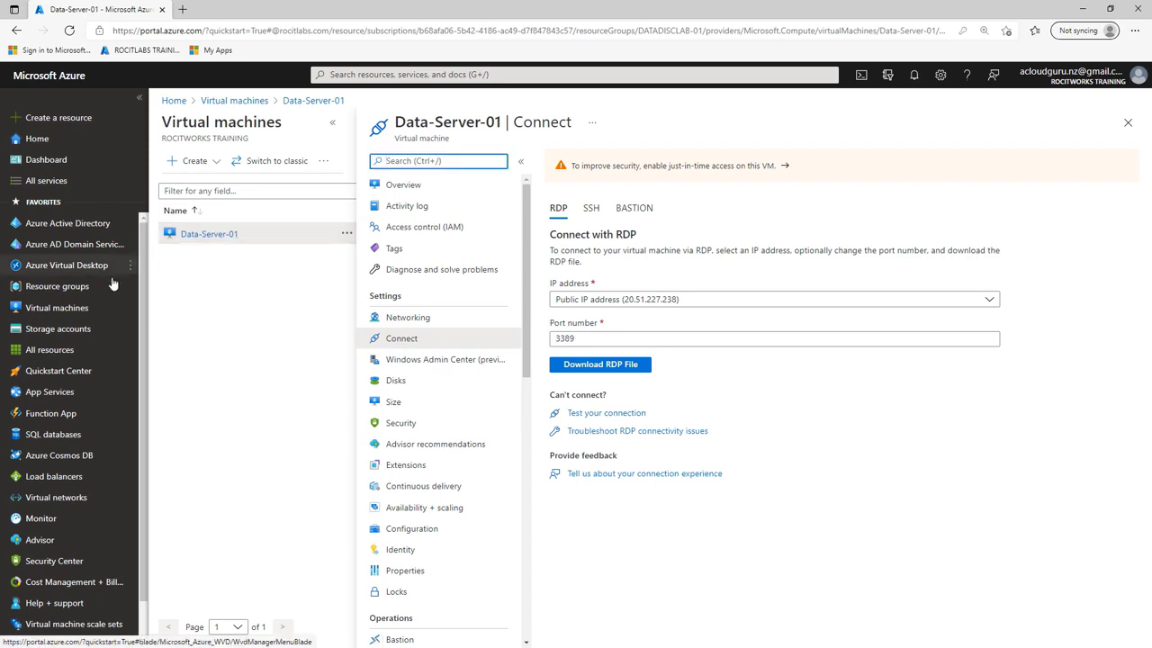
# Stop the Data-Server-01 virtual machine and check the progress of the shutdown in the notifications.
pyautogui.click(79, 312)
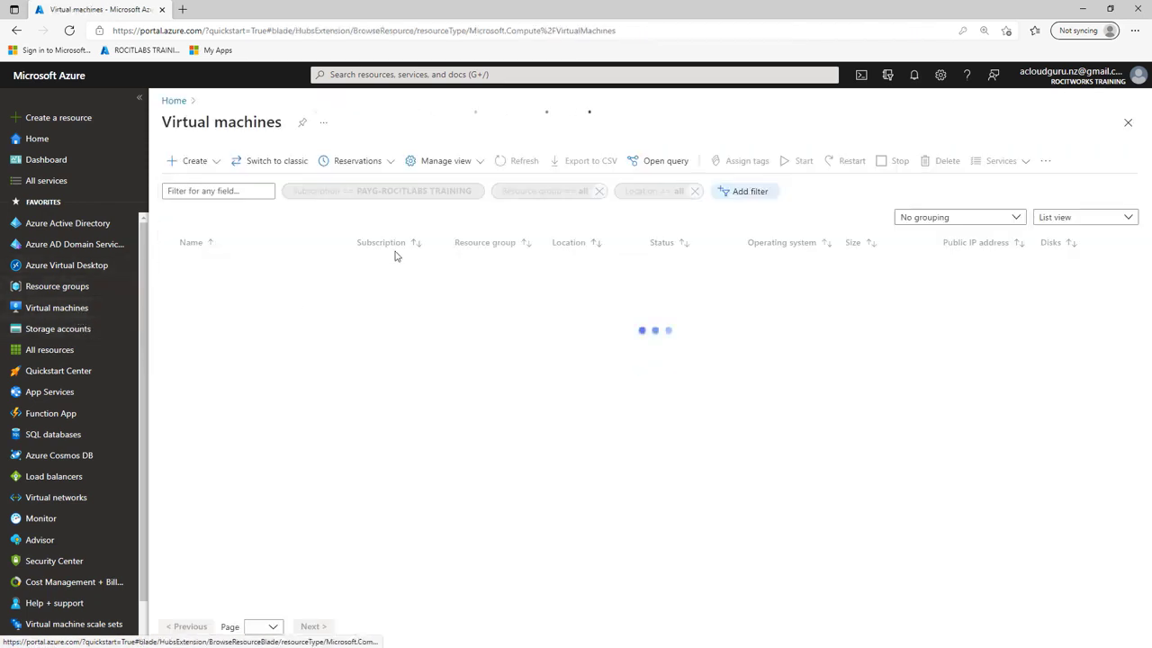
pyautogui.click(238, 266)
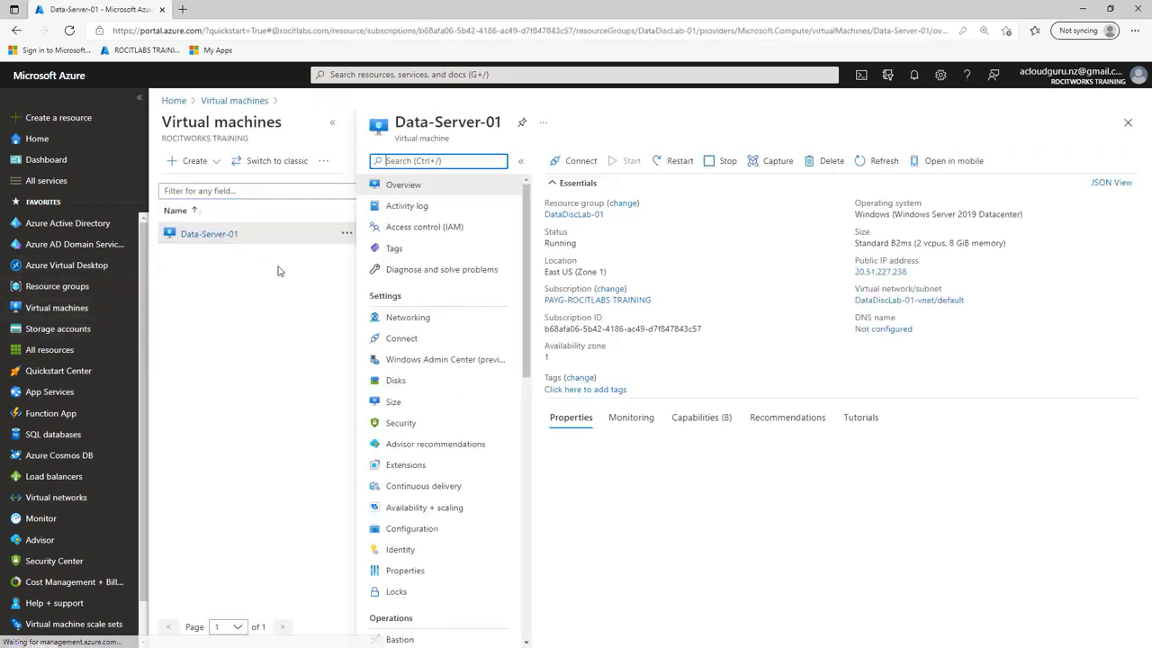
pyautogui.click(716, 161)
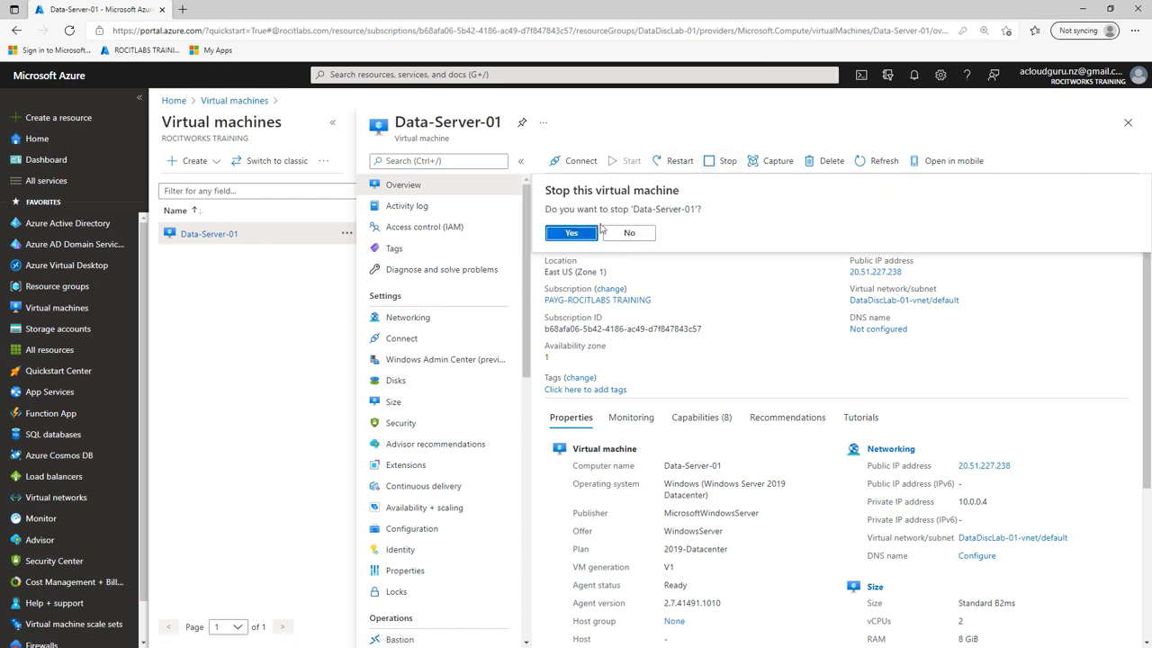
pyautogui.click(570, 236)
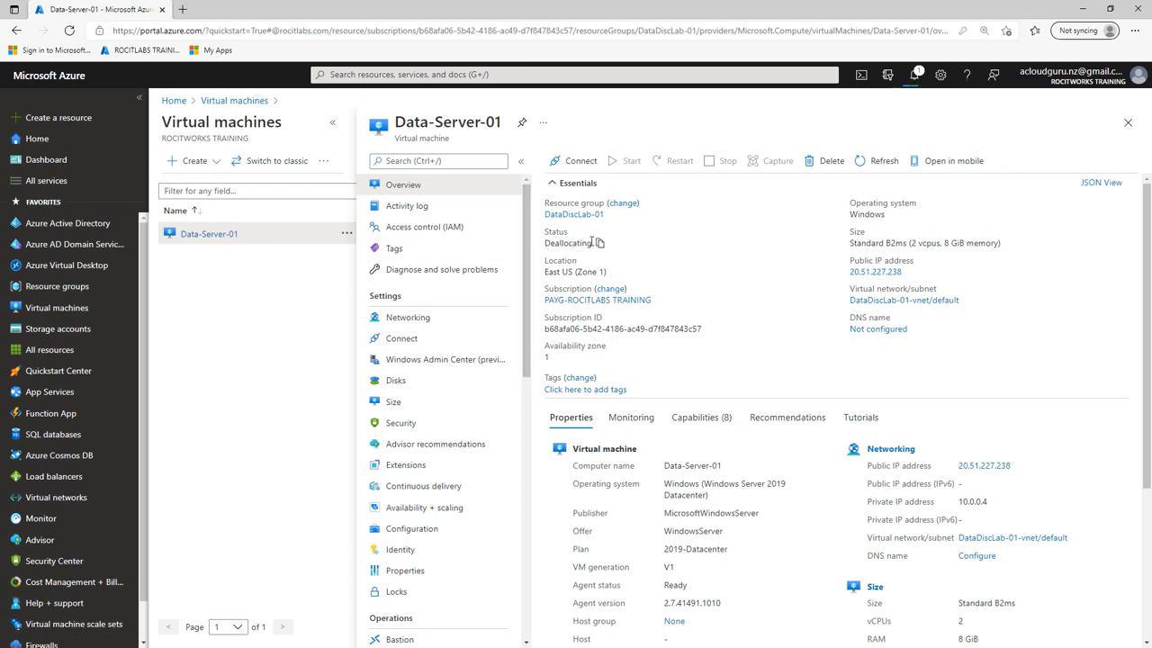
pyautogui.click(917, 80)
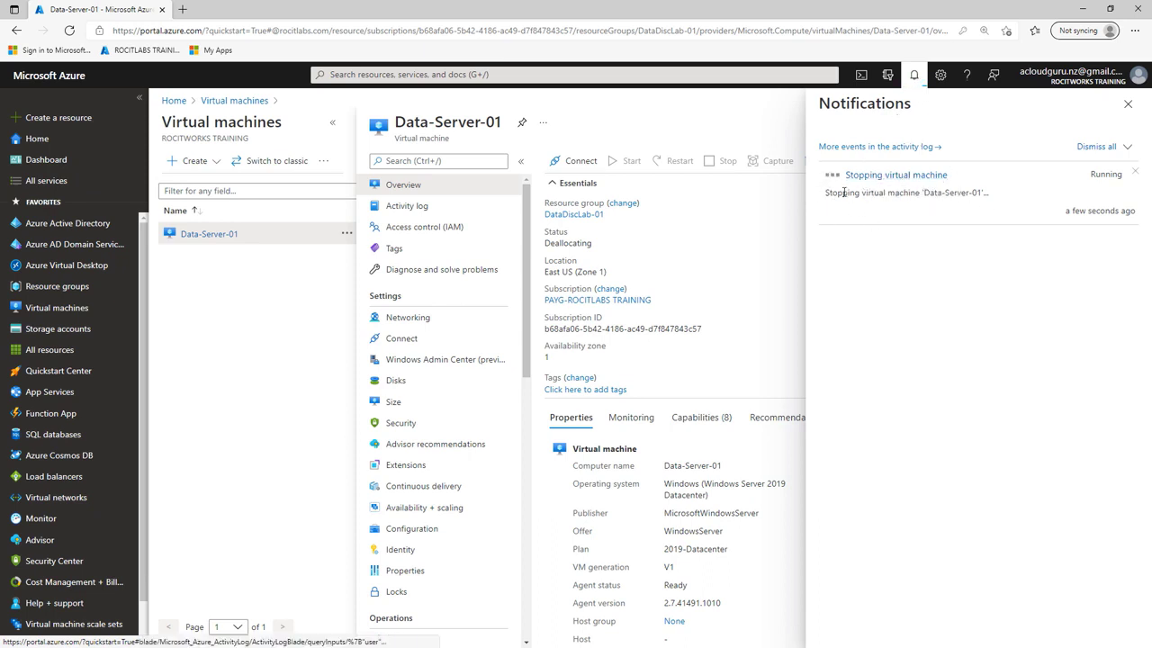
pyautogui.click(1128, 105)
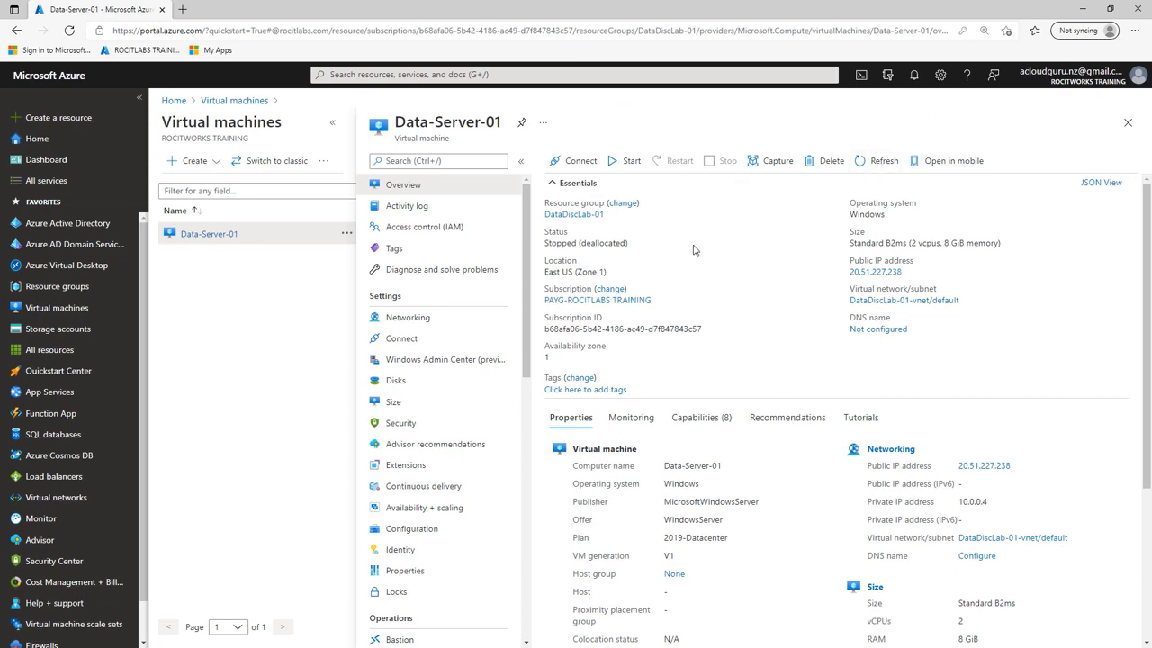
# In the disk settings of Data-Server-01, add a new data disk named Data.
pyautogui.click(397, 382)
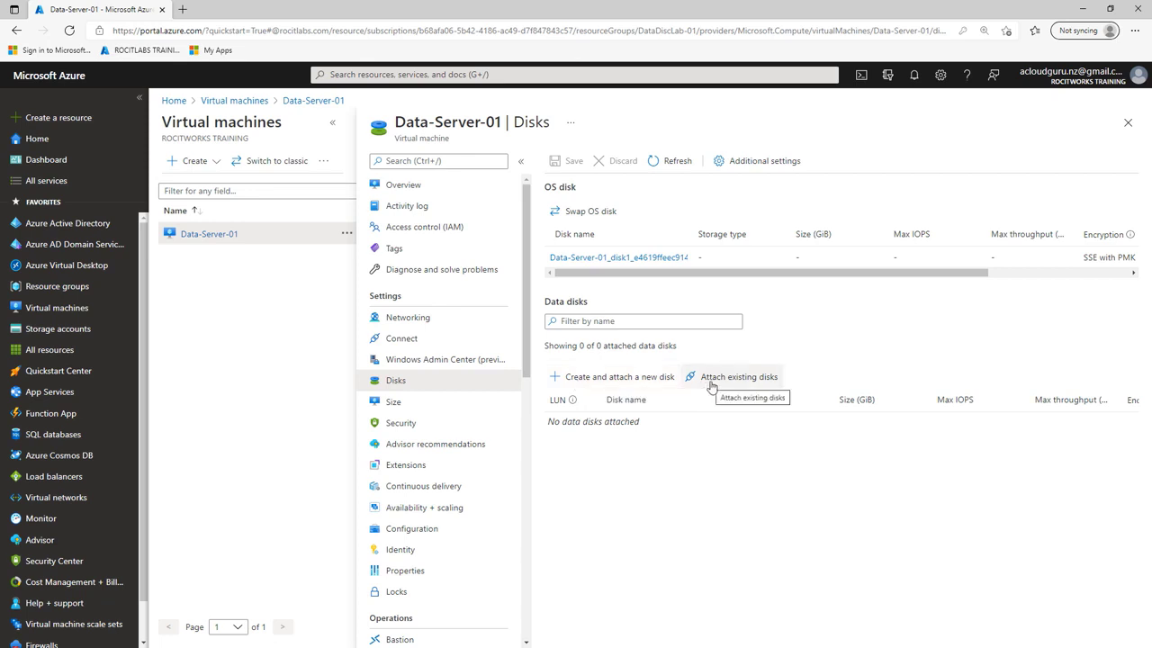
pyautogui.click(596, 379)
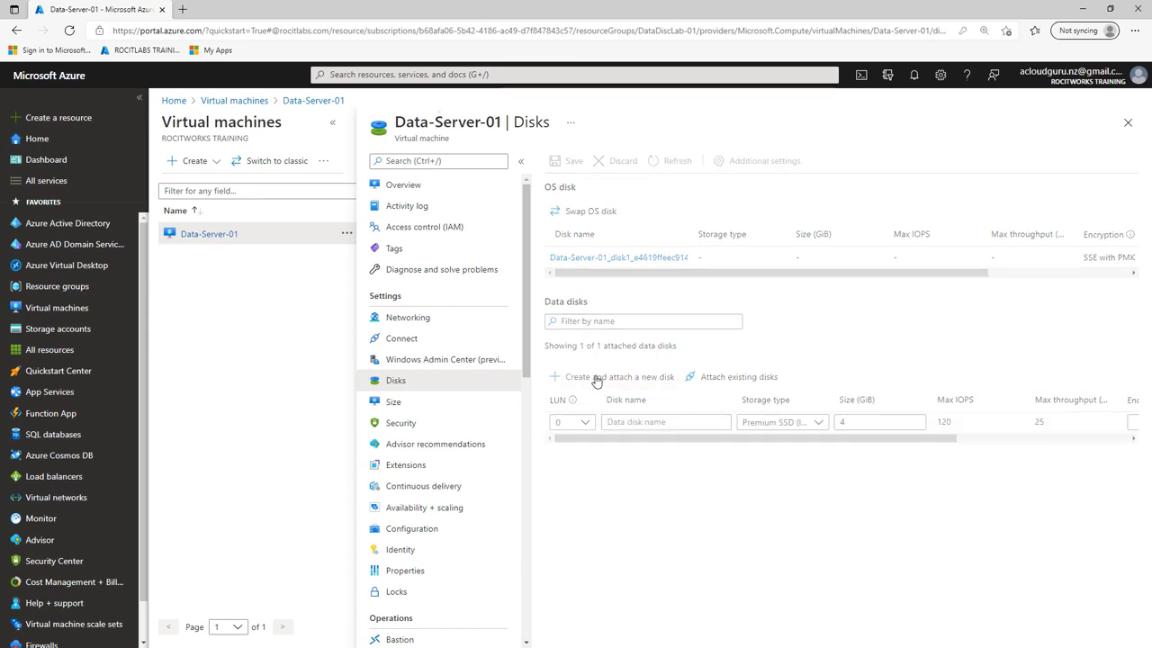
pyautogui.click(629, 421)
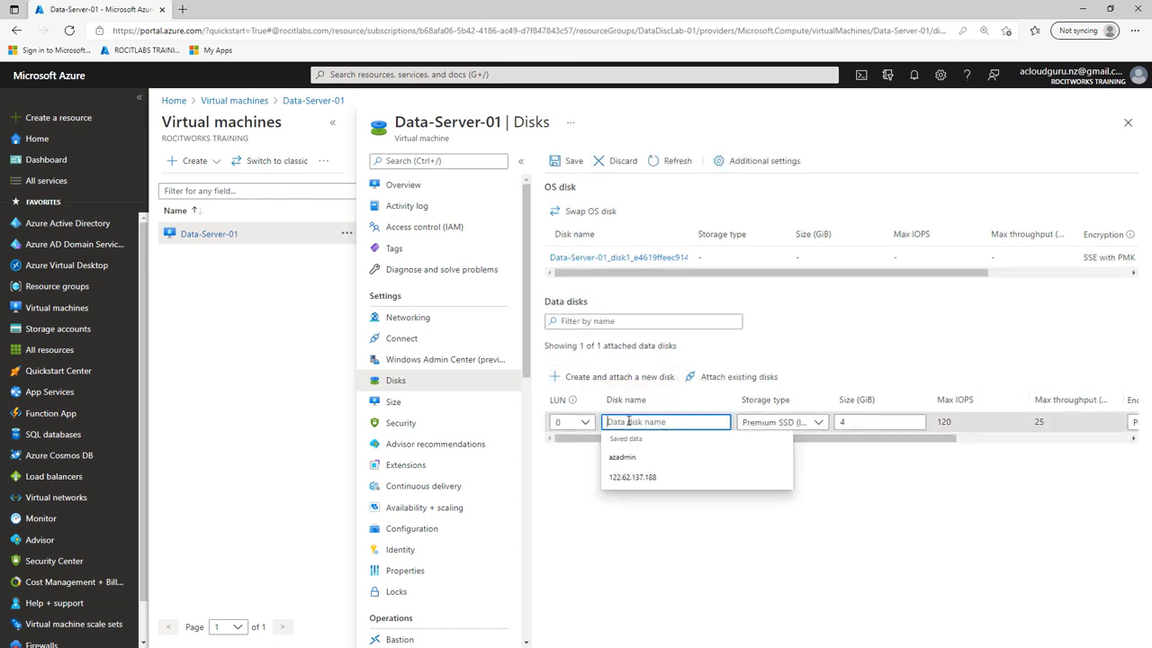
pyautogui.write('D')
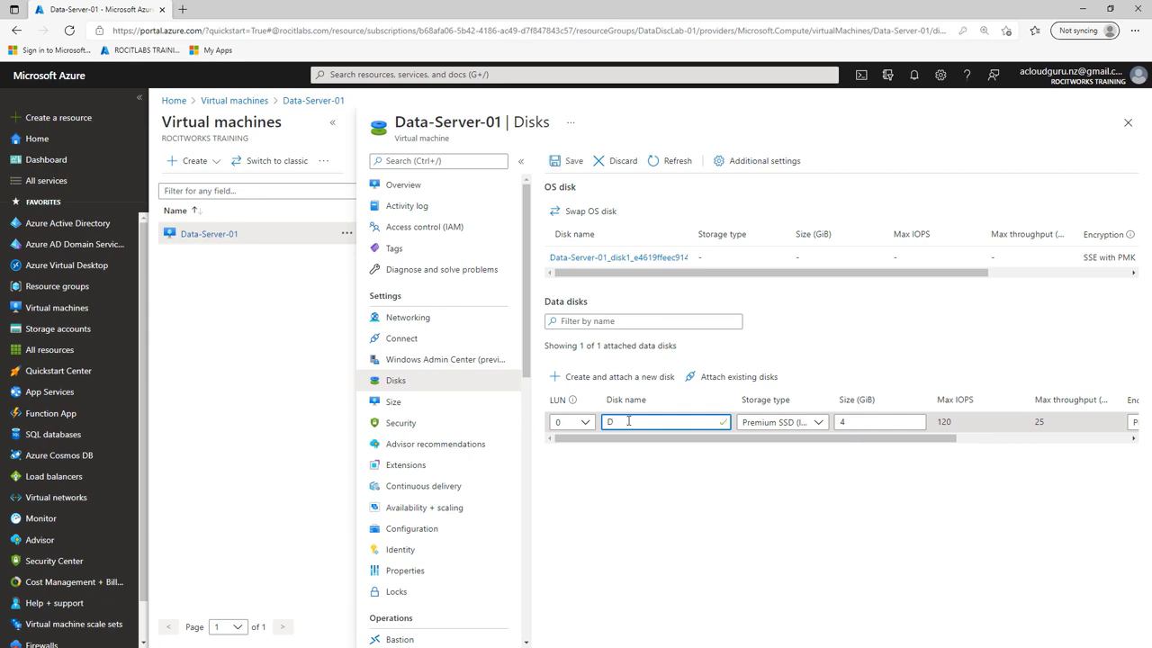
pyautogui.write('Aata')
# Set the storage type of the new Data disk to locally-redundant Standard SSD.
pyautogui.click(817, 425)
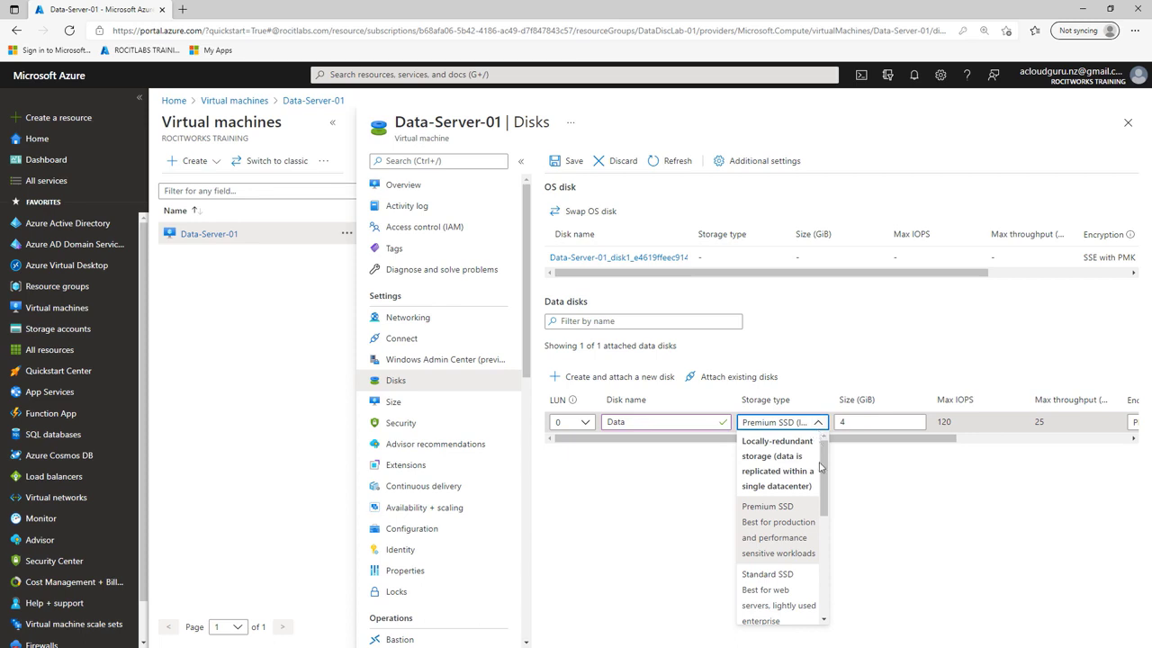
pyautogui.moveTo(821, 465); pyautogui.dragTo(828, 529)
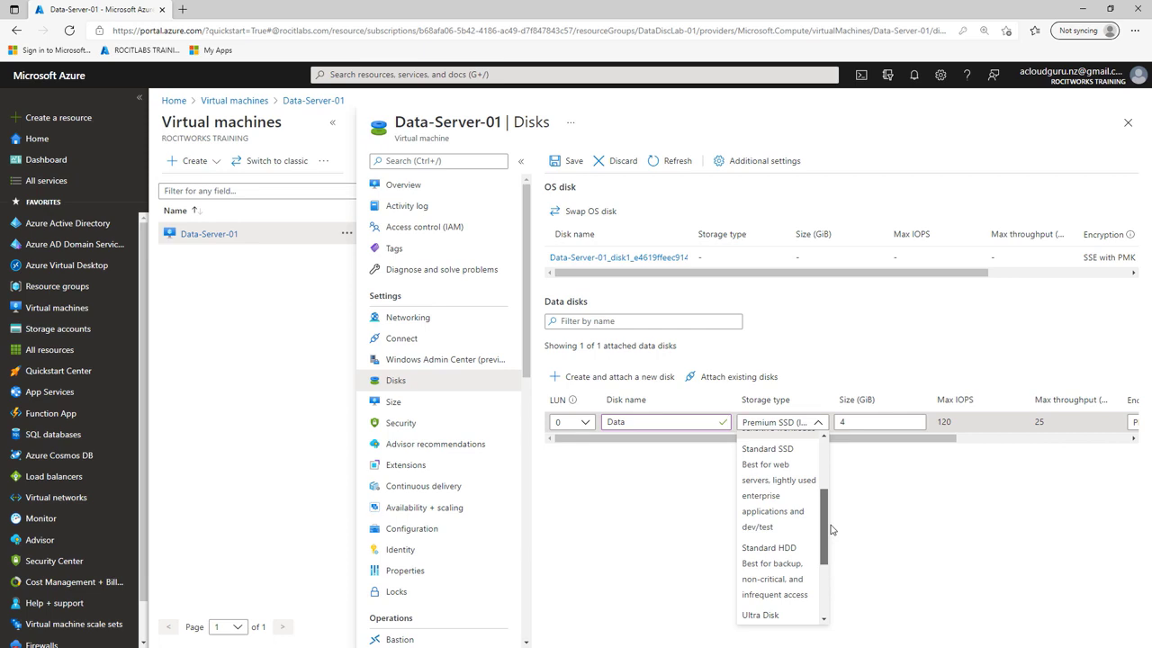
pyautogui.click(781, 511)
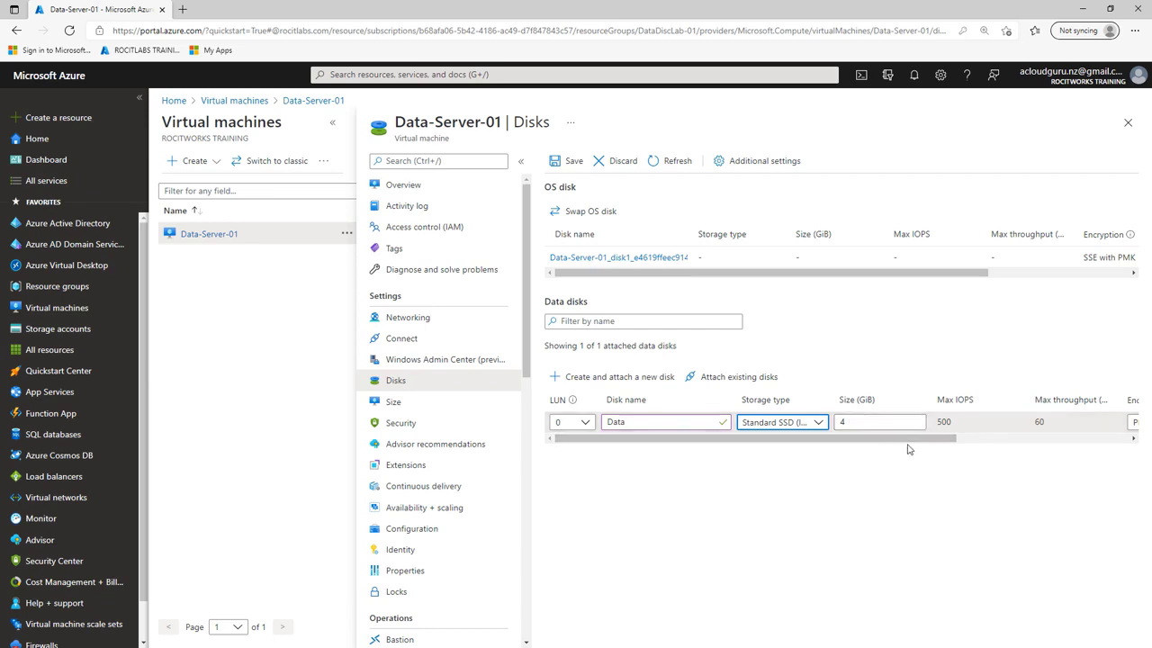
# Review the Data disk's remaining settings, save it to the virtual machine, and check the result in the notifications and disk list.
pyautogui.click(523, 165)
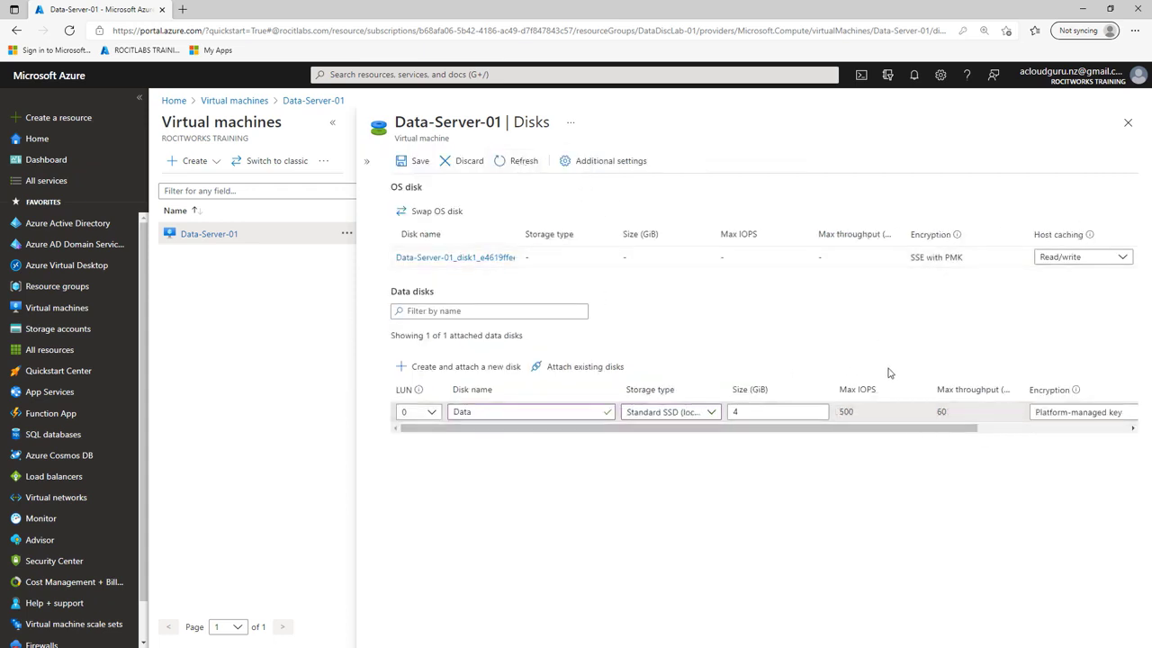
pyautogui.moveTo(951, 431); pyautogui.dragTo(1124, 431)
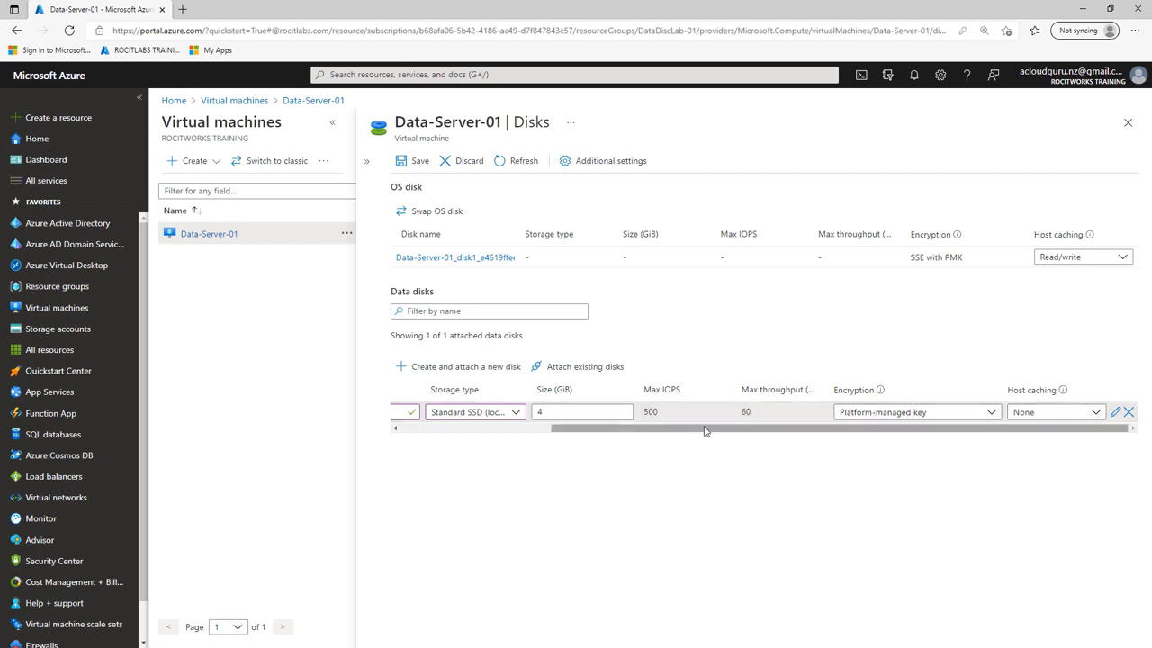
pyautogui.moveTo(705, 430); pyautogui.dragTo(514, 431)
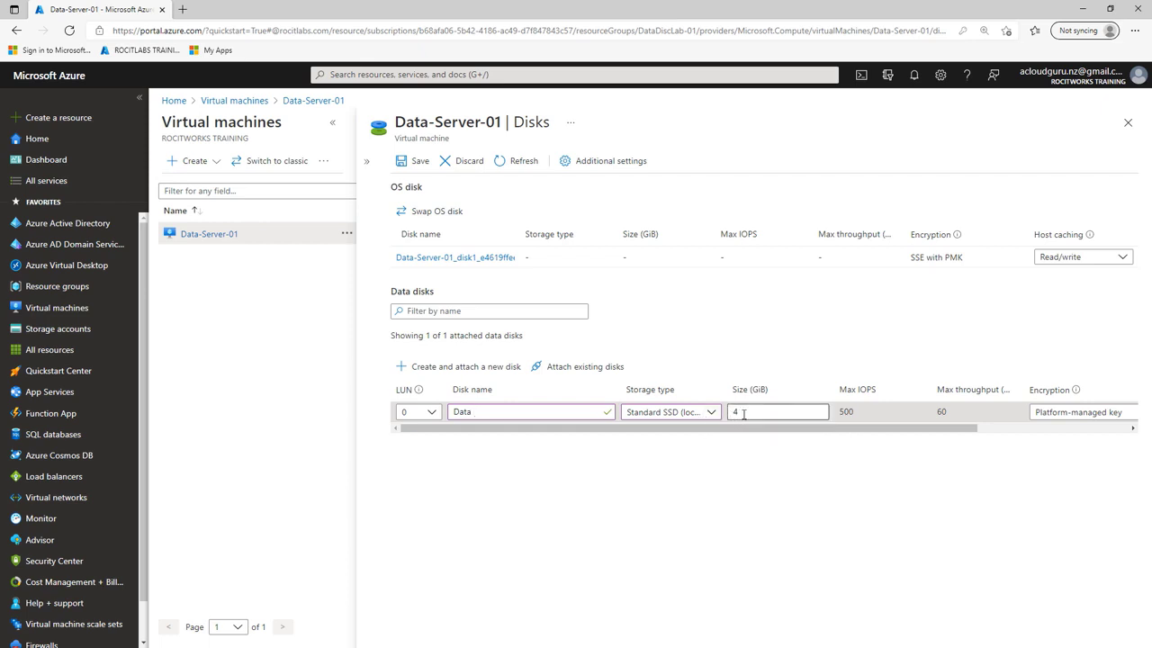
pyautogui.click(405, 168)
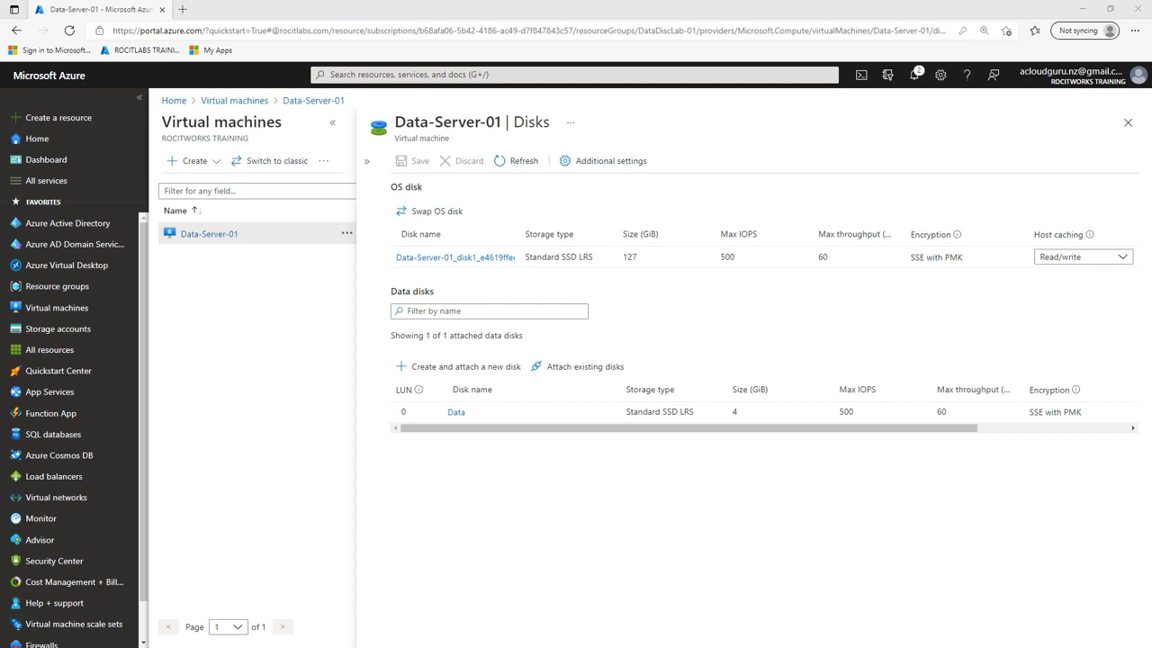
pyautogui.click(914, 75)
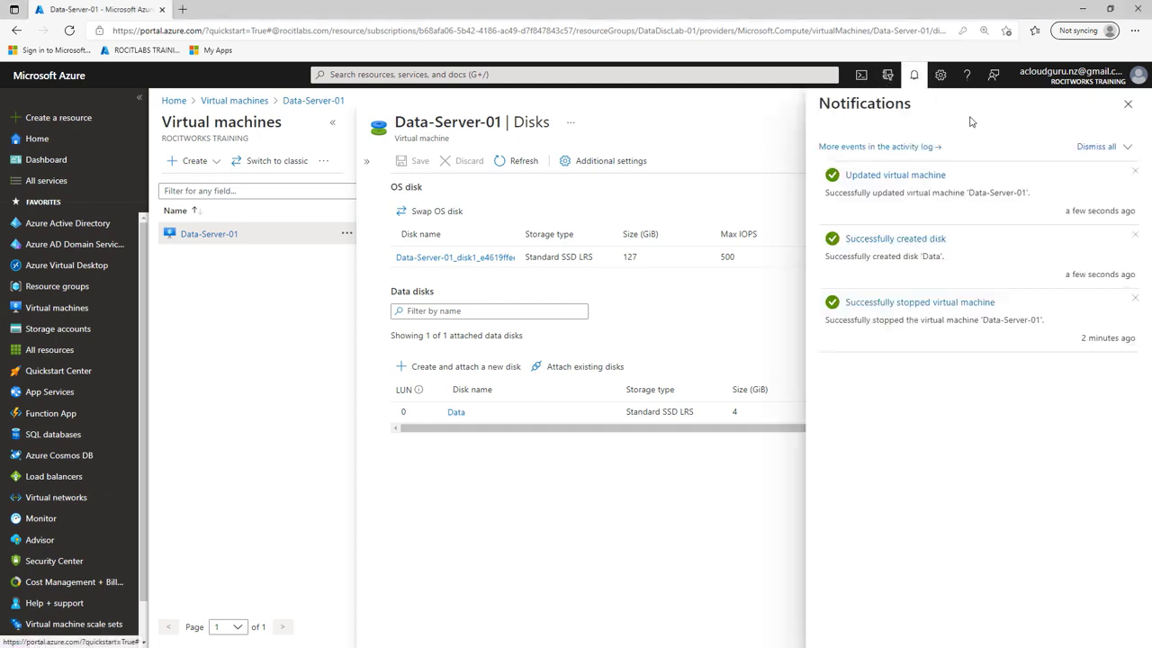
pyautogui.click(1128, 103)
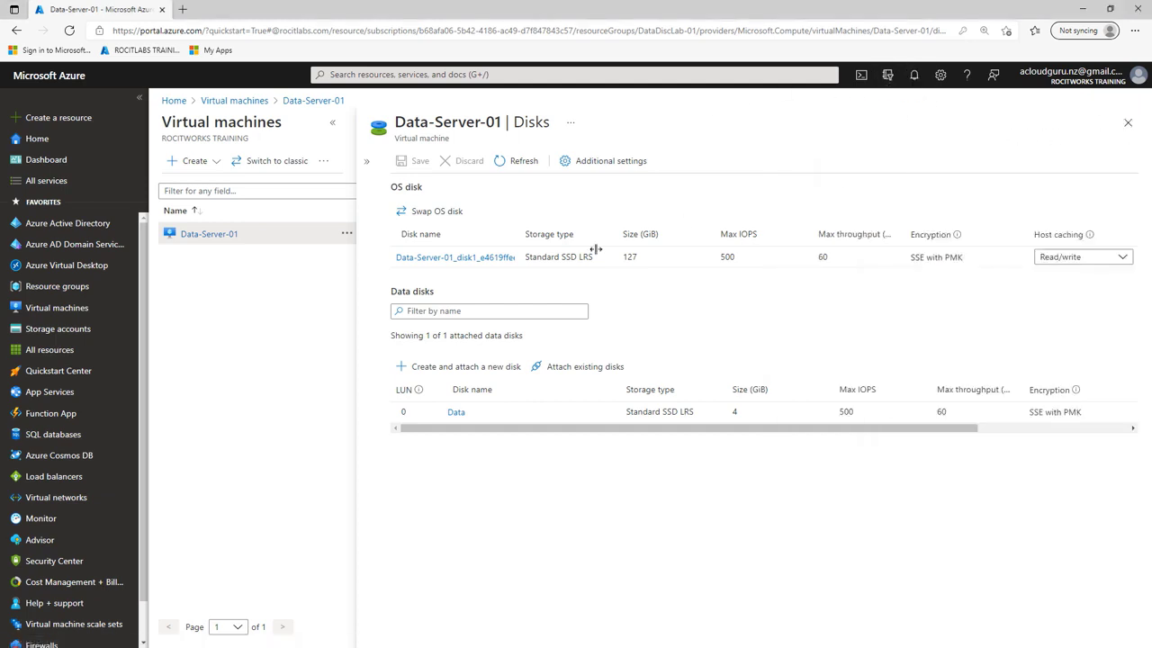
pyautogui.click(525, 167)
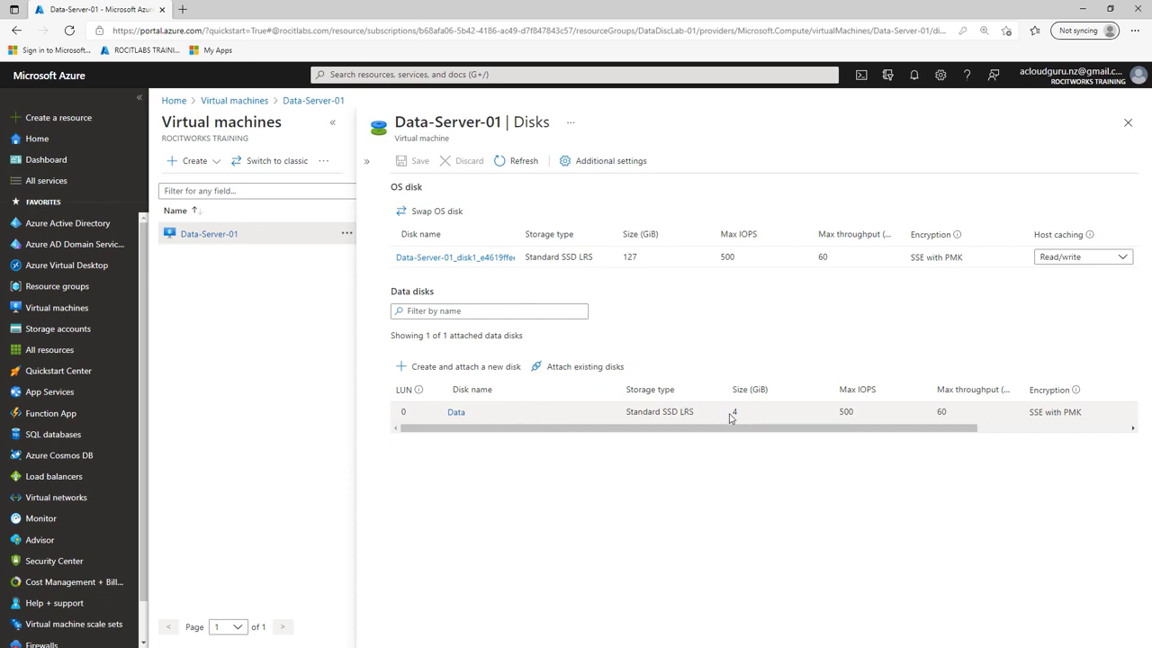
# Return to the Data-Server-01 overview, start the virtual machine, and check the notifications for its startup.
pyautogui.click(1127, 123)
pyautogui.click(218, 266)
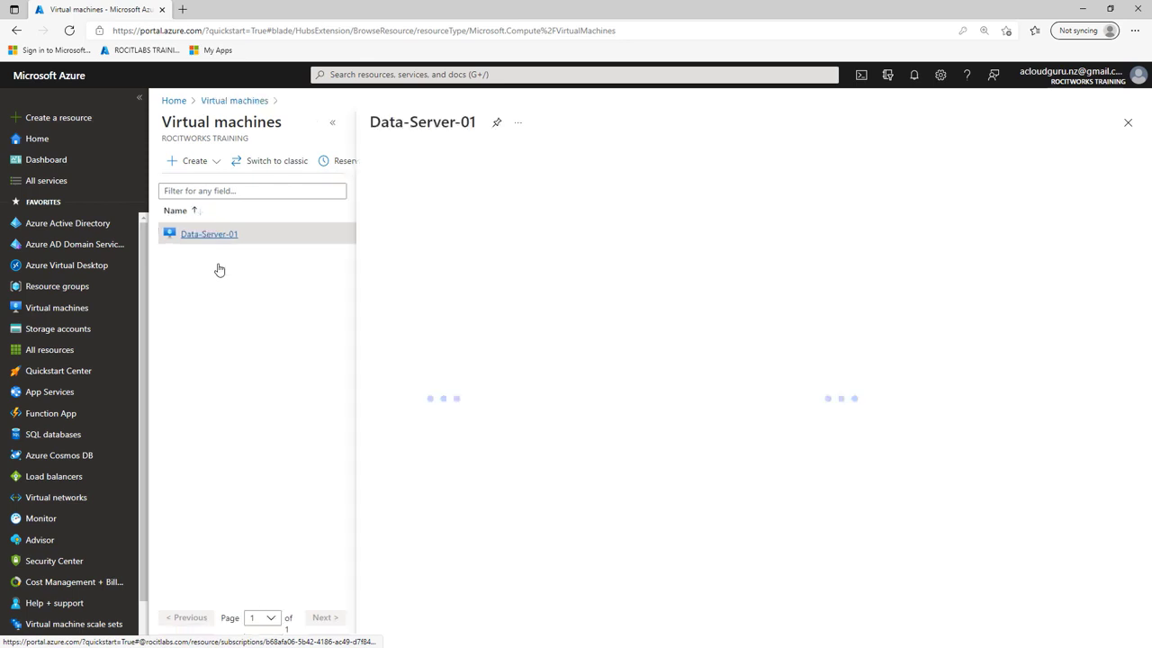
pyautogui.click(630, 161)
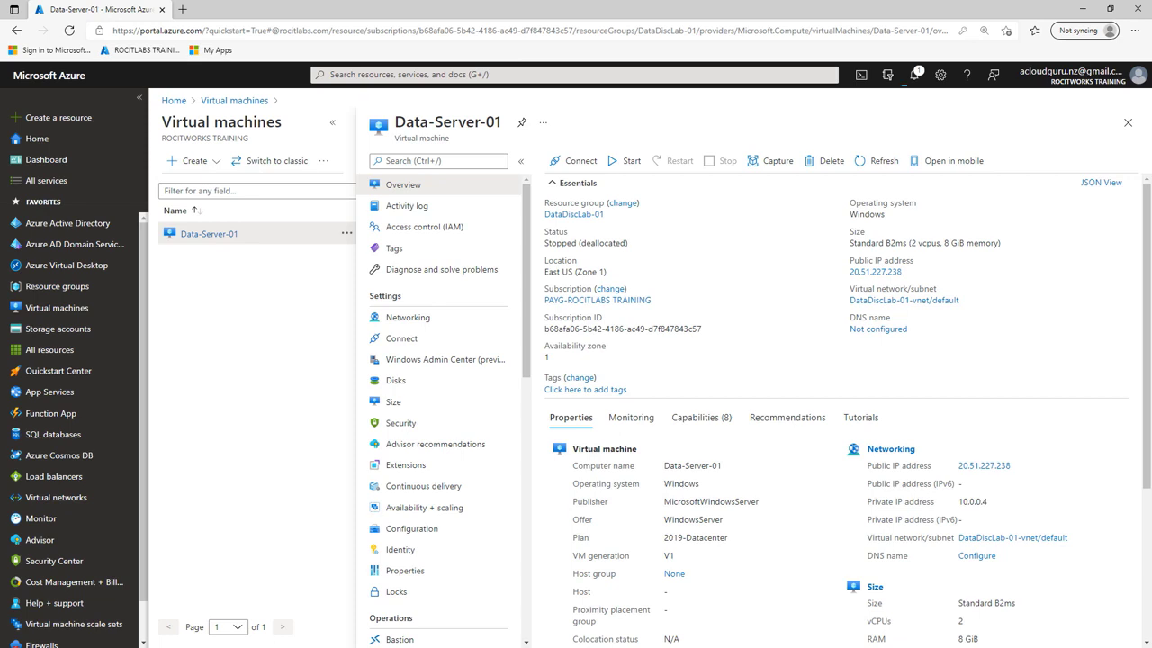
pyautogui.click(915, 75)
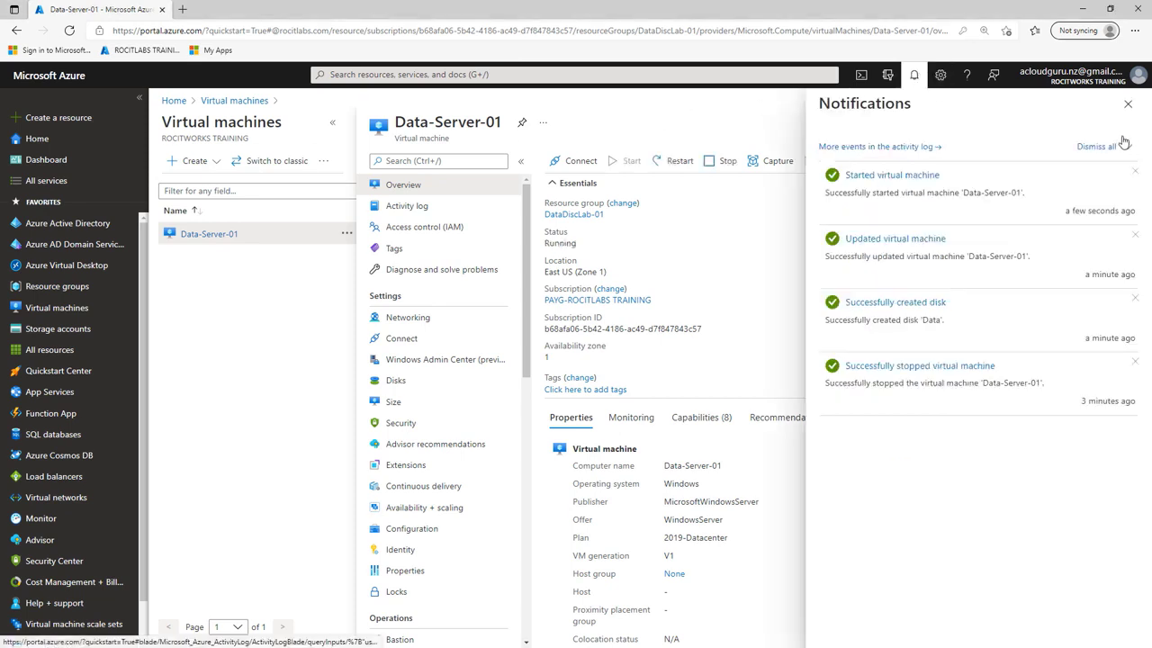
pyautogui.click(1127, 103)
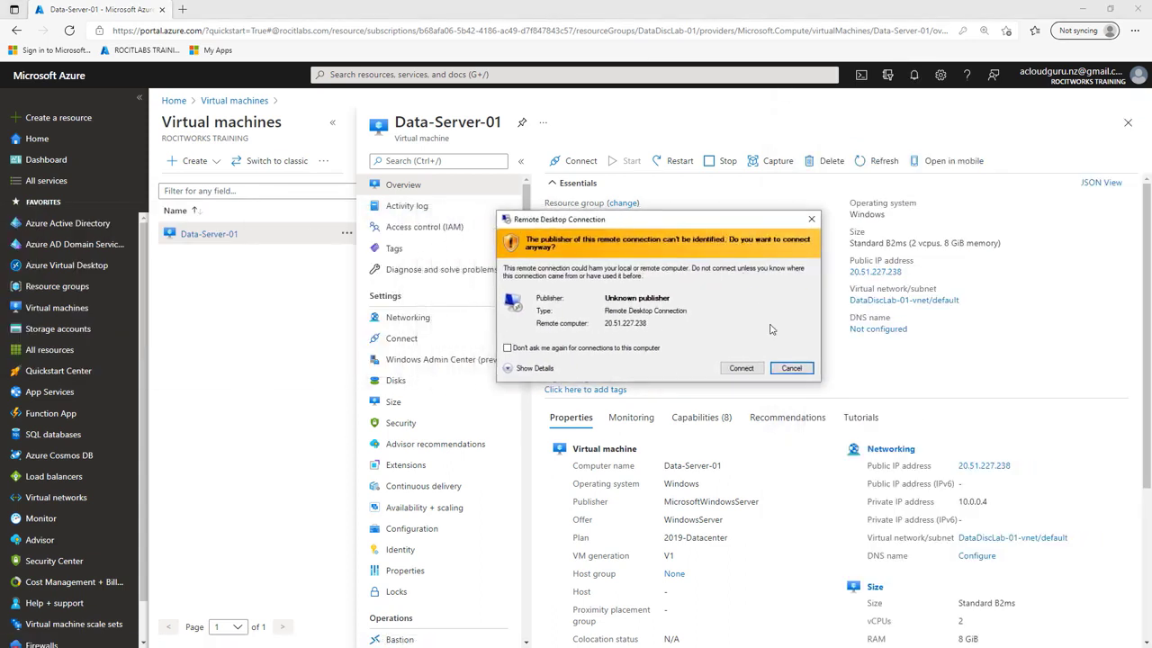
# Reconnect to Data-Server-01 over Remote Desktop with the account password, accepting the unknown publisher and untrusted certificate.
pyautogui.click(741, 368)
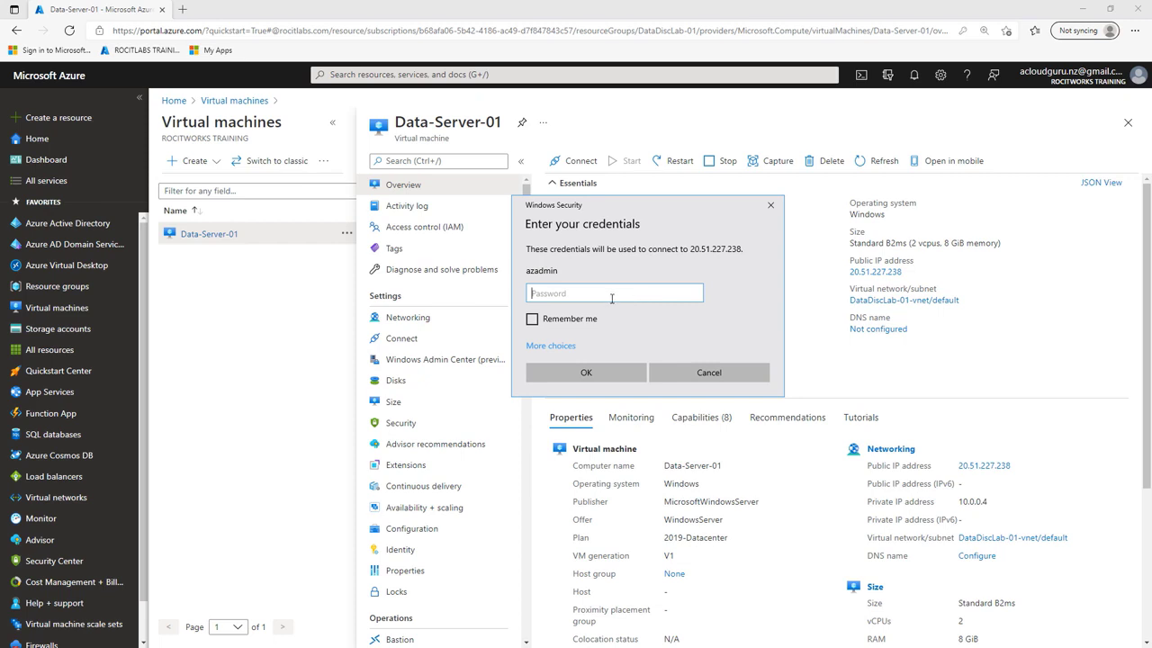
pyautogui.write('••••••••••')
pyautogui.press('Return')
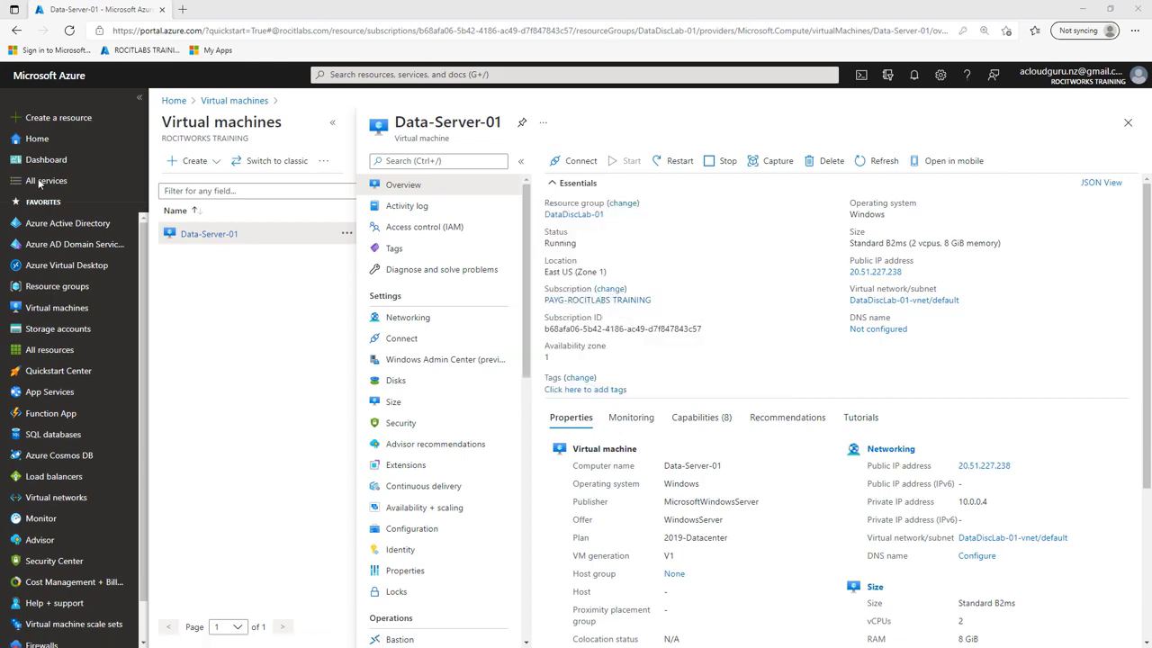
pyautogui.moveTo(632, 210); pyautogui.dragTo(680, 196)
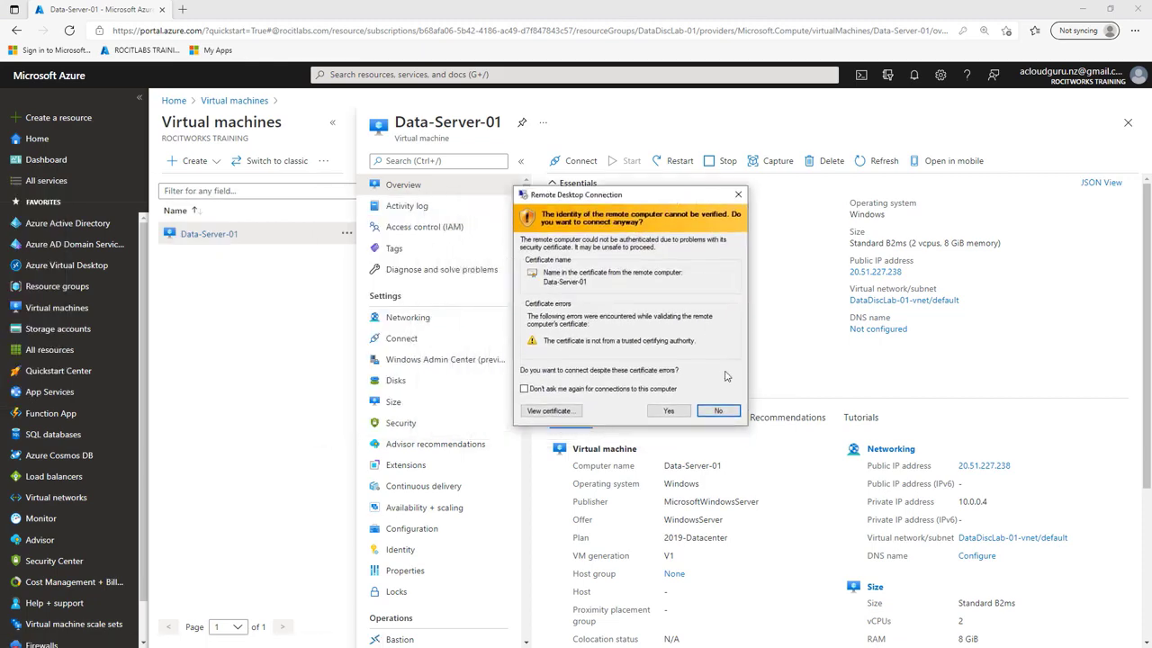
pyautogui.click(672, 412)
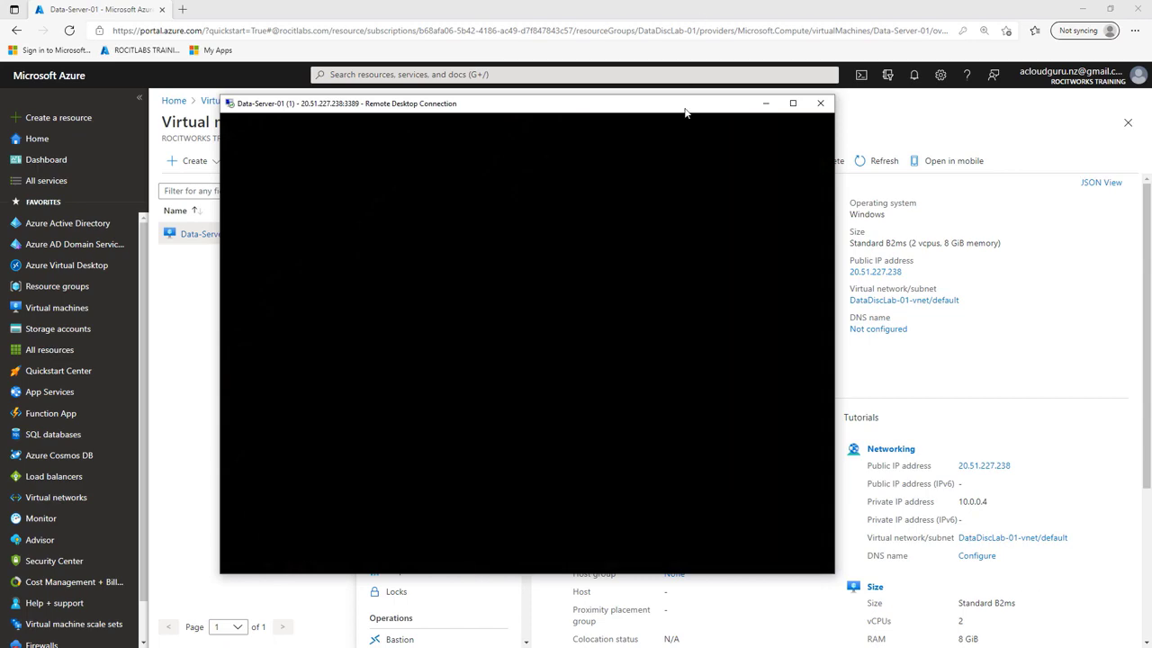
pyautogui.moveTo(685, 109); pyautogui.dragTo(812, 99)
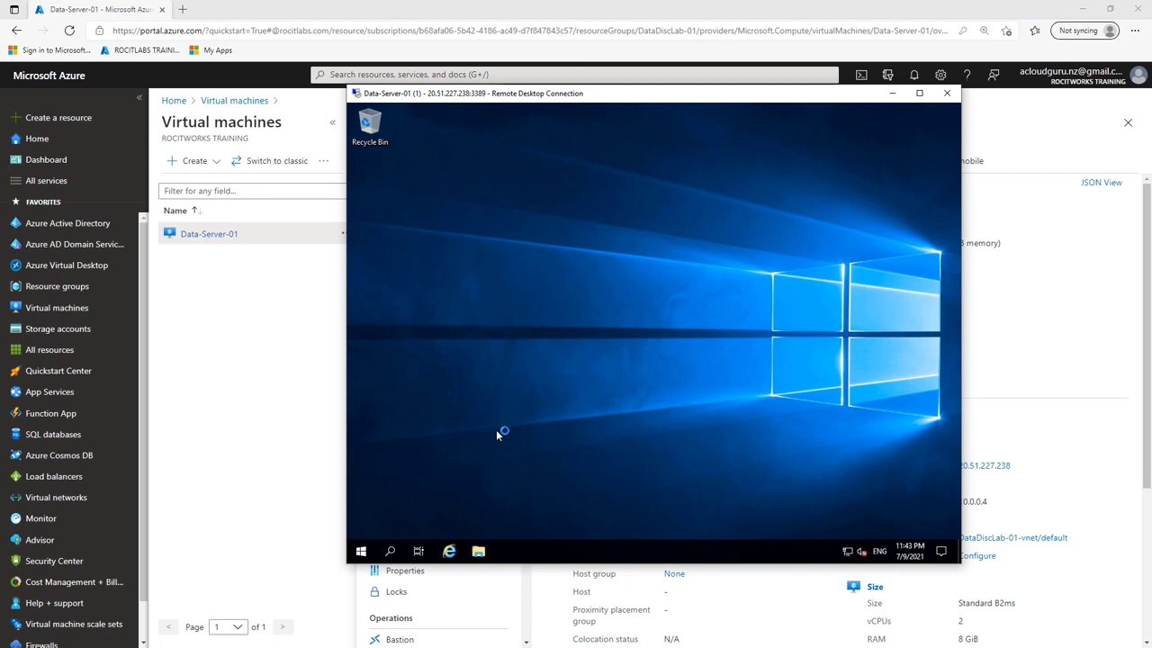
# Close Server Manager on the remote server and examine the drives under This PC in File Explorer.
pyautogui.click(479, 552)
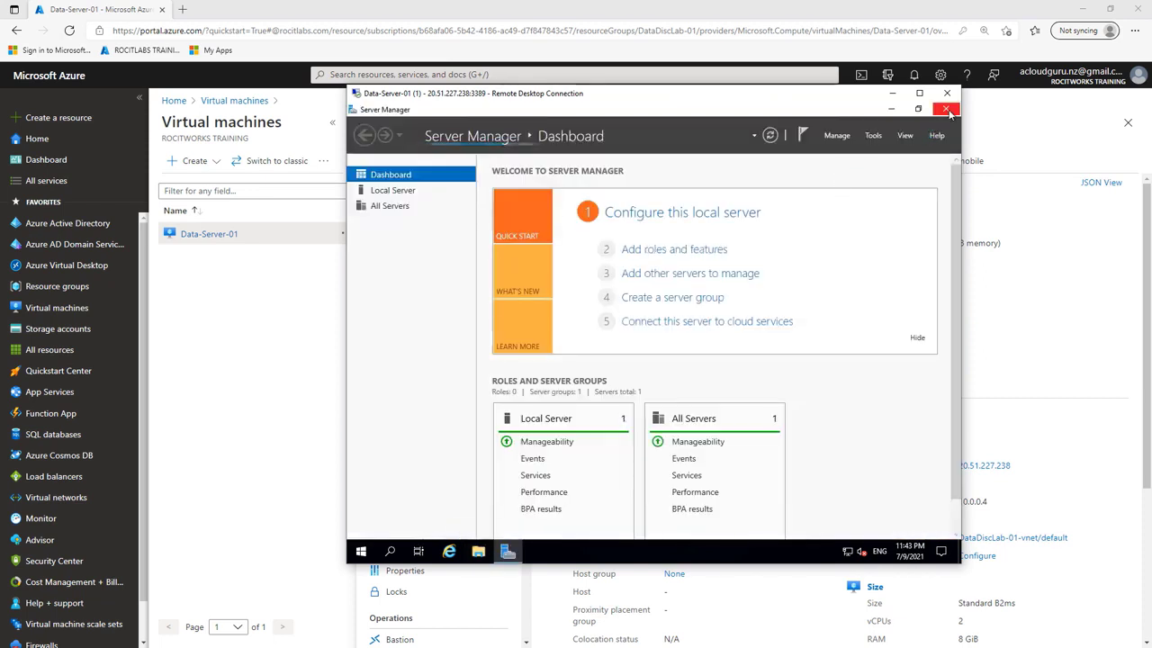
pyautogui.click(948, 108)
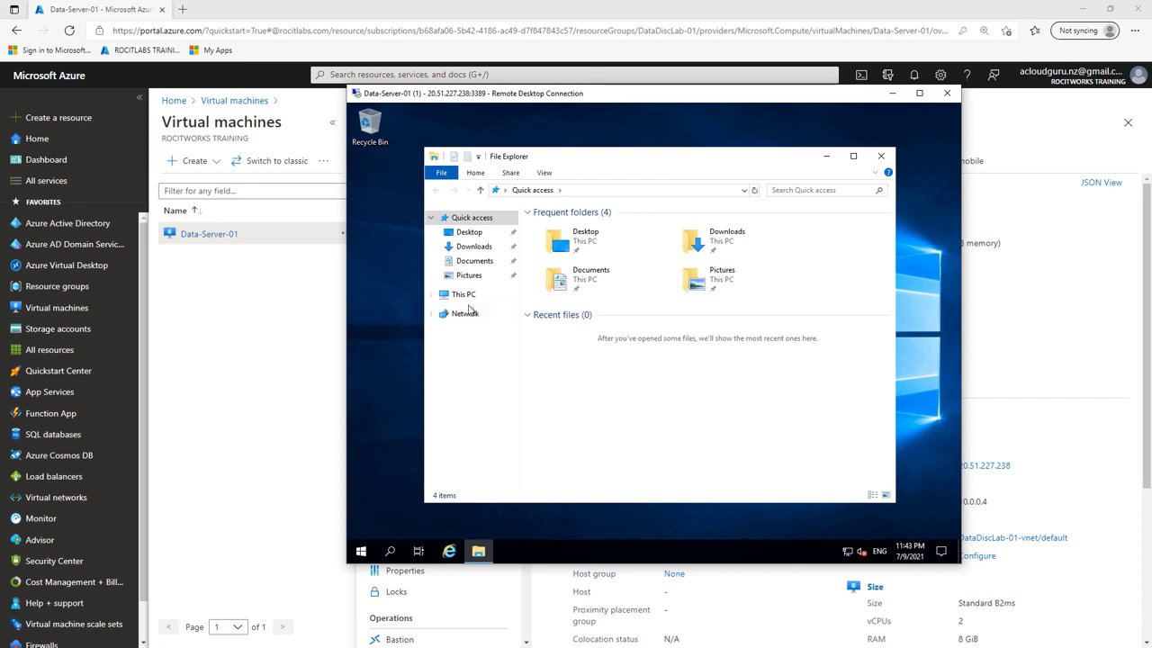
pyautogui.click(464, 296)
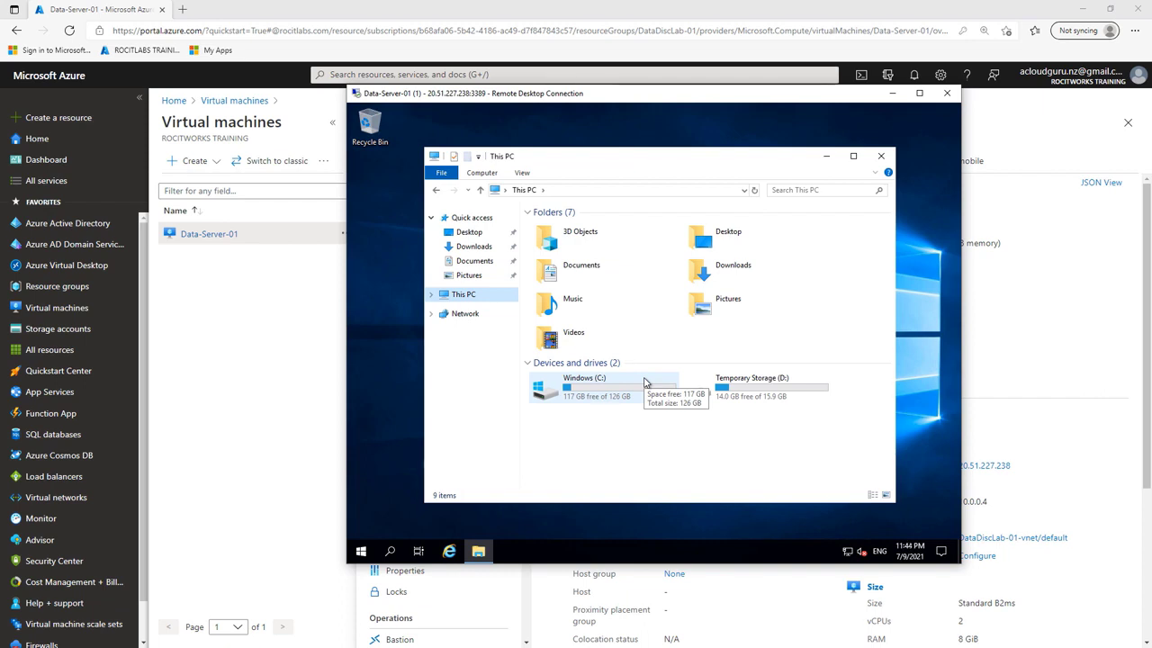
# Search for Computer Management on the remote server and open it.
pyautogui.click(392, 551)
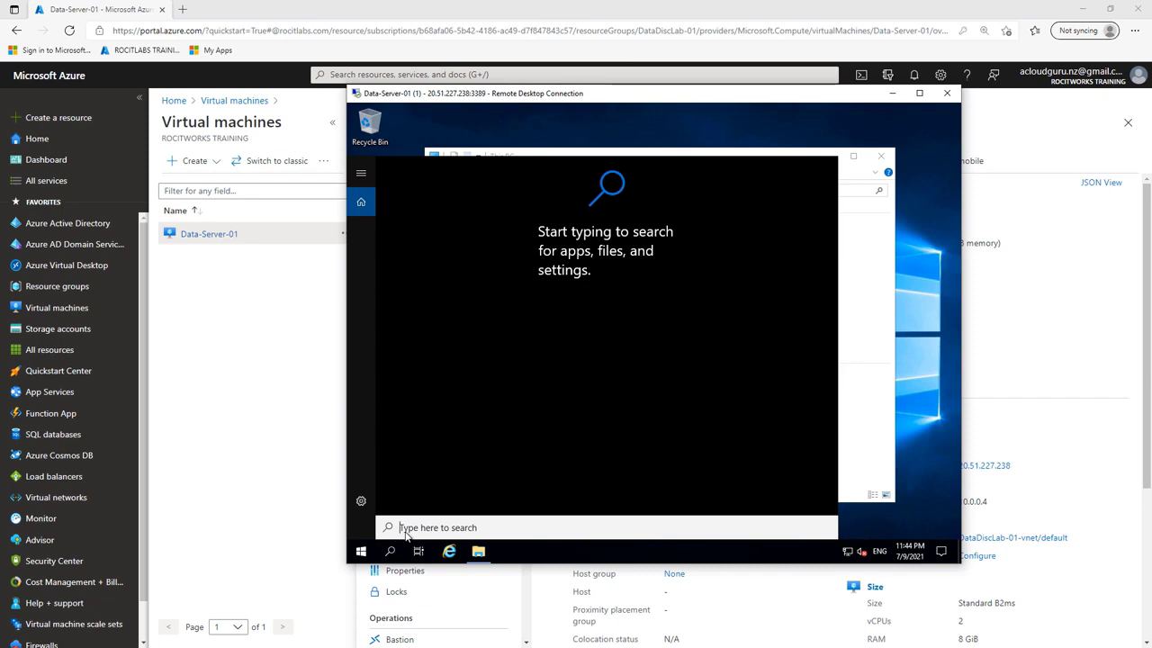
pyautogui.write('d')
pyautogui.write('om')
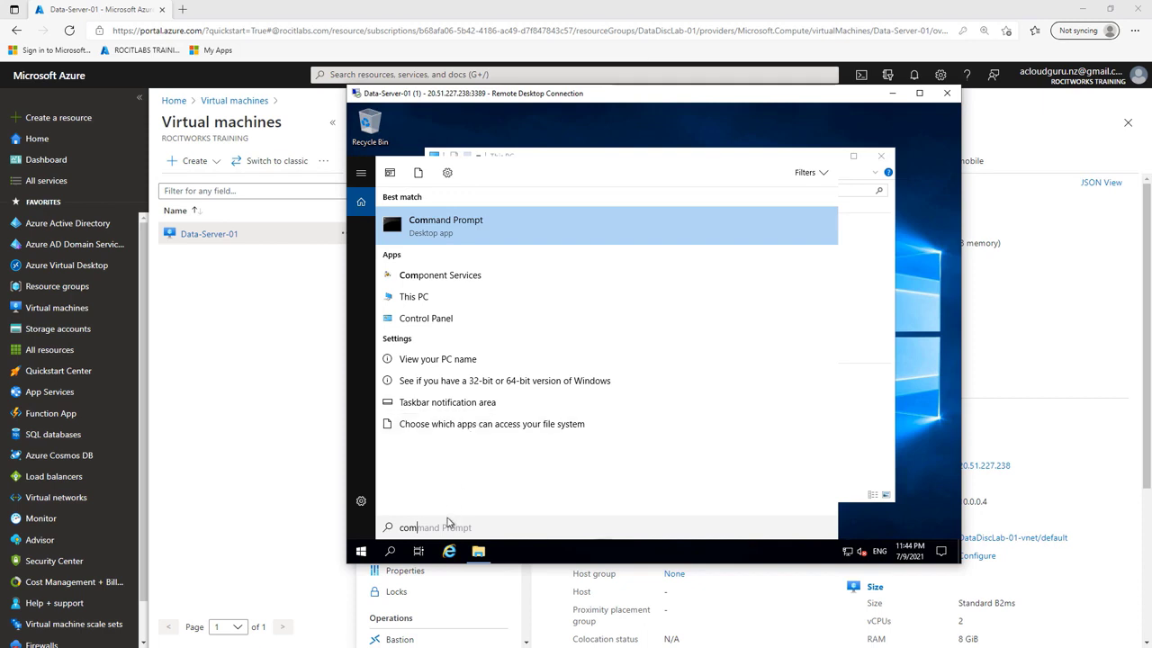
pyautogui.write('p')
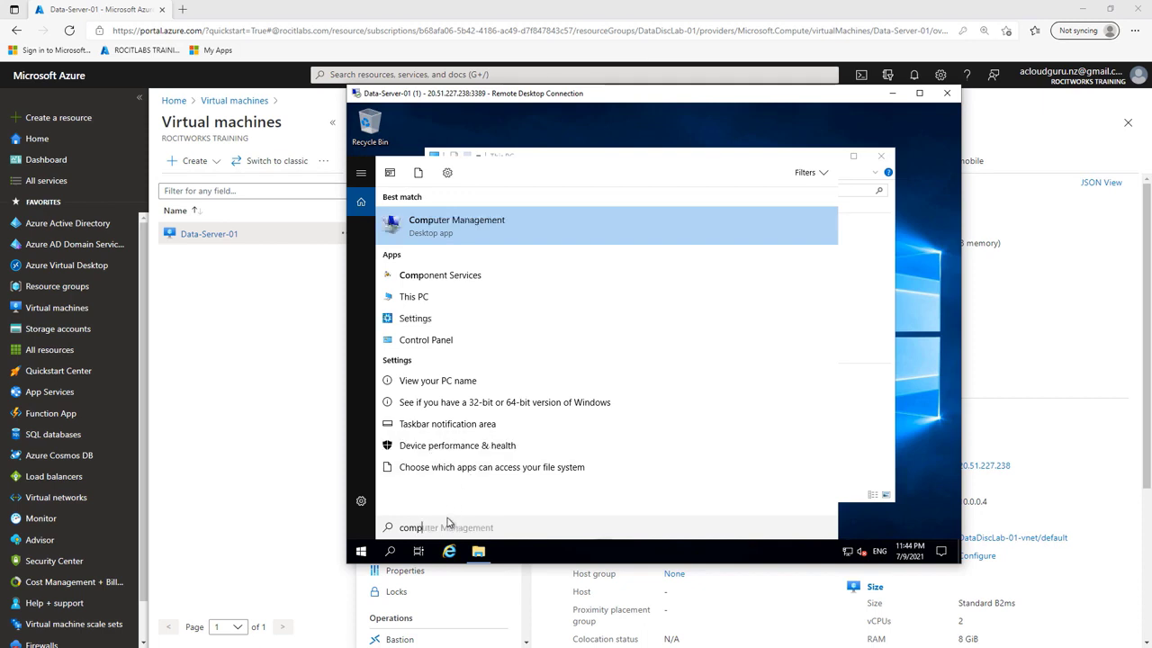
pyautogui.click(479, 229)
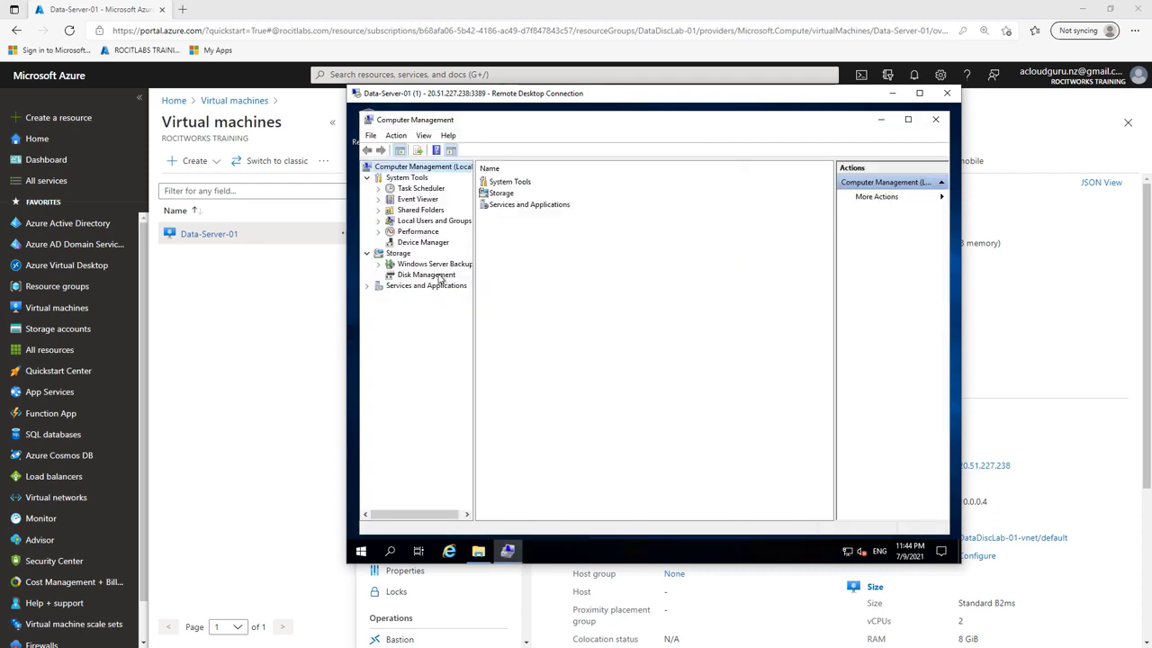
# Go to Disk Management and initialize Disk 2 with the GPT (GUID Partition Table) partition style.
pyautogui.click(426, 275)
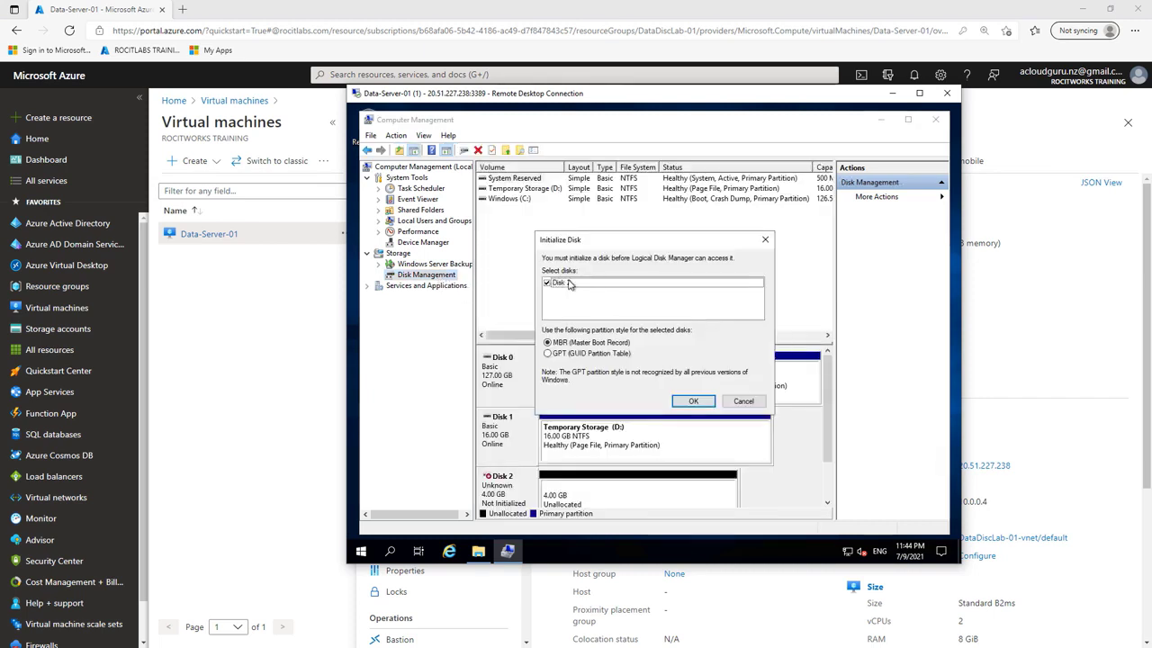
pyautogui.click(560, 353)
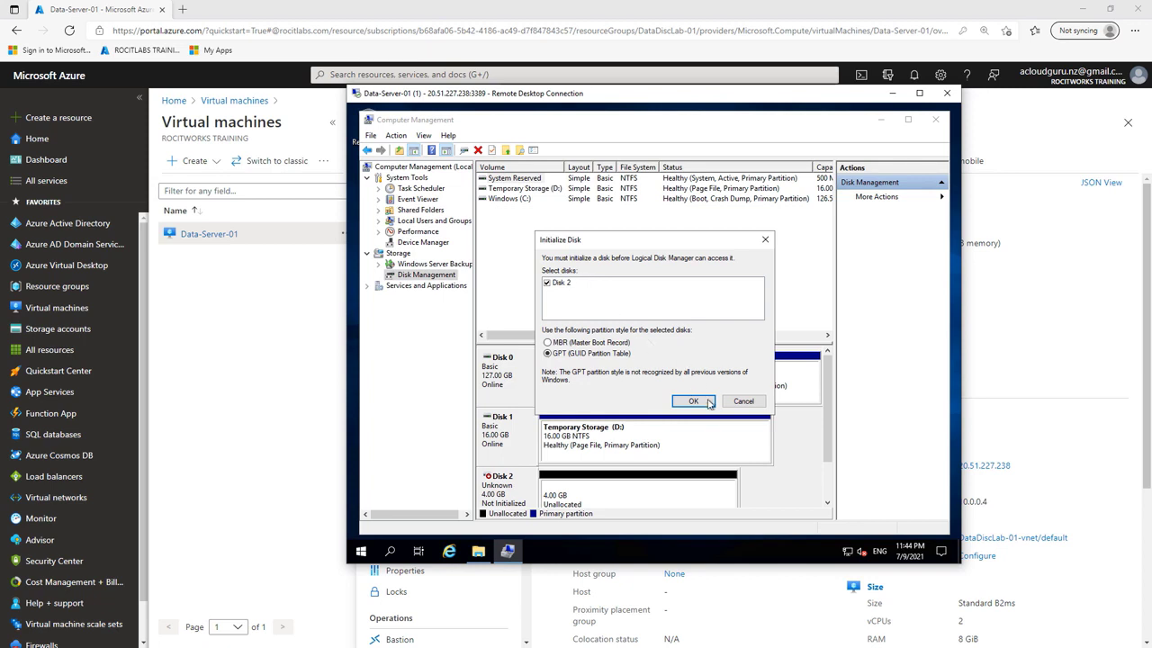
pyautogui.click(696, 405)
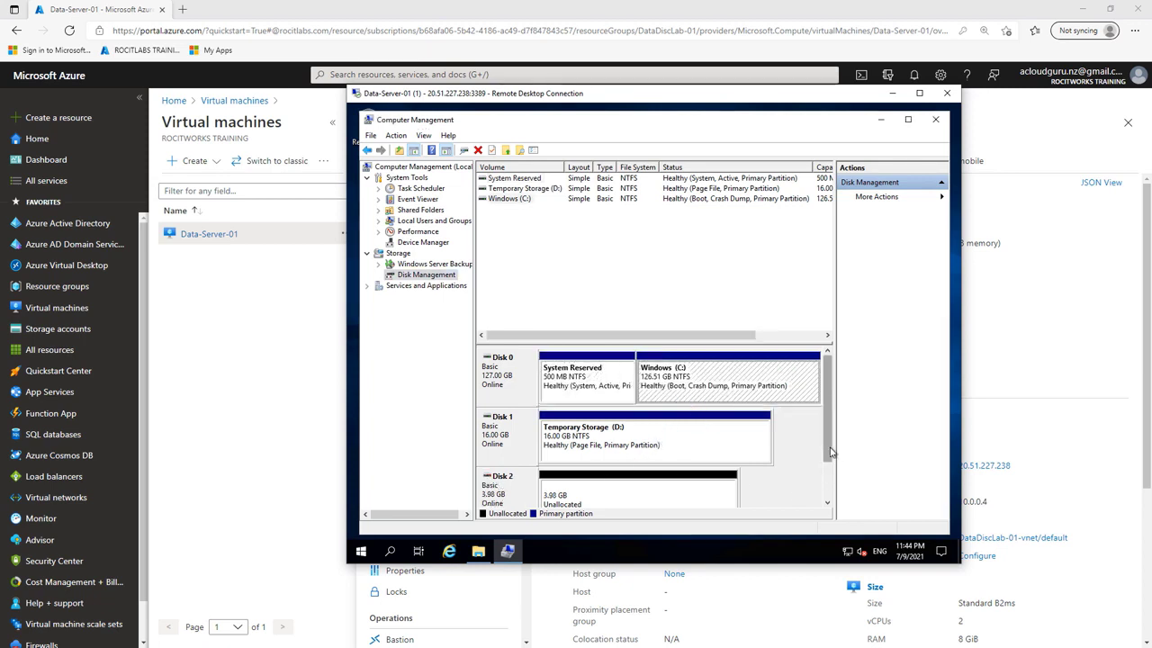
# Create a simple volume on Disk 2 with drive letter E, NTFS quick format and volume label Data, and close Computer Management.
pyautogui.moveTo(829, 448); pyautogui.dragTo(836, 494)
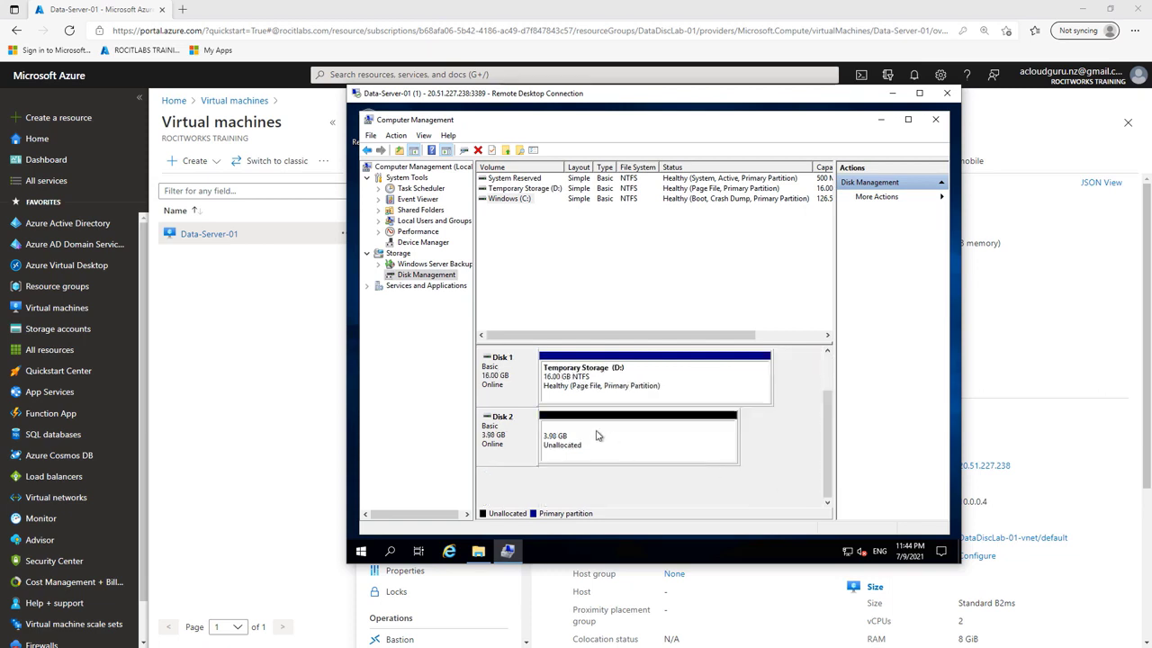
pyautogui.rightClick(596, 436)
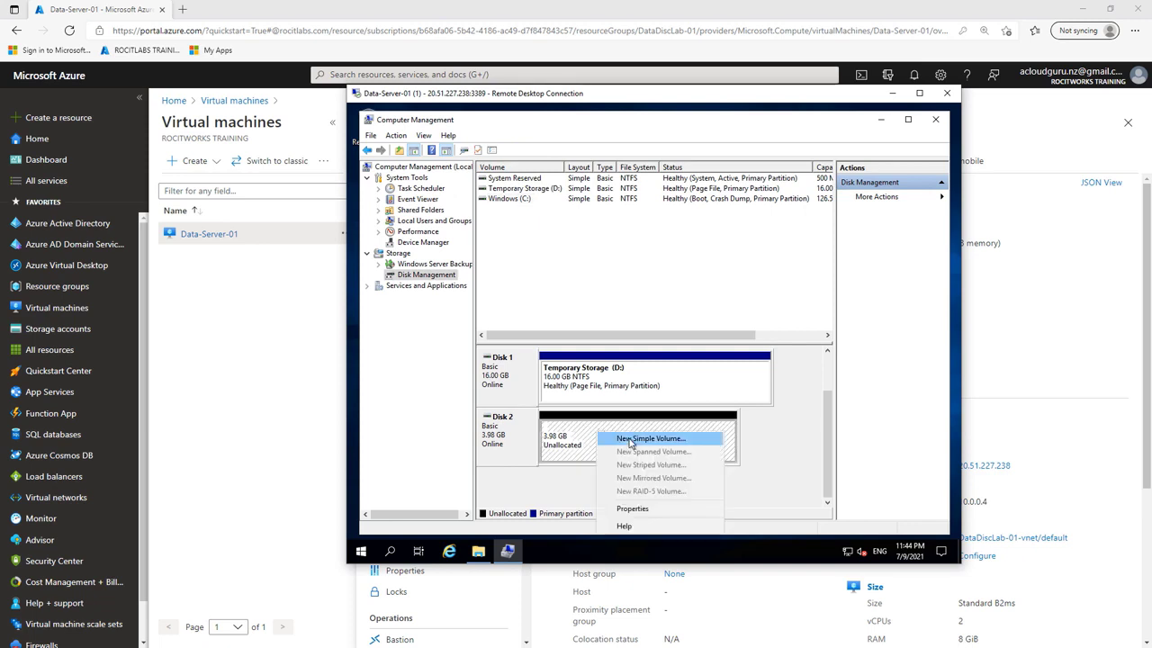
pyautogui.click(630, 439)
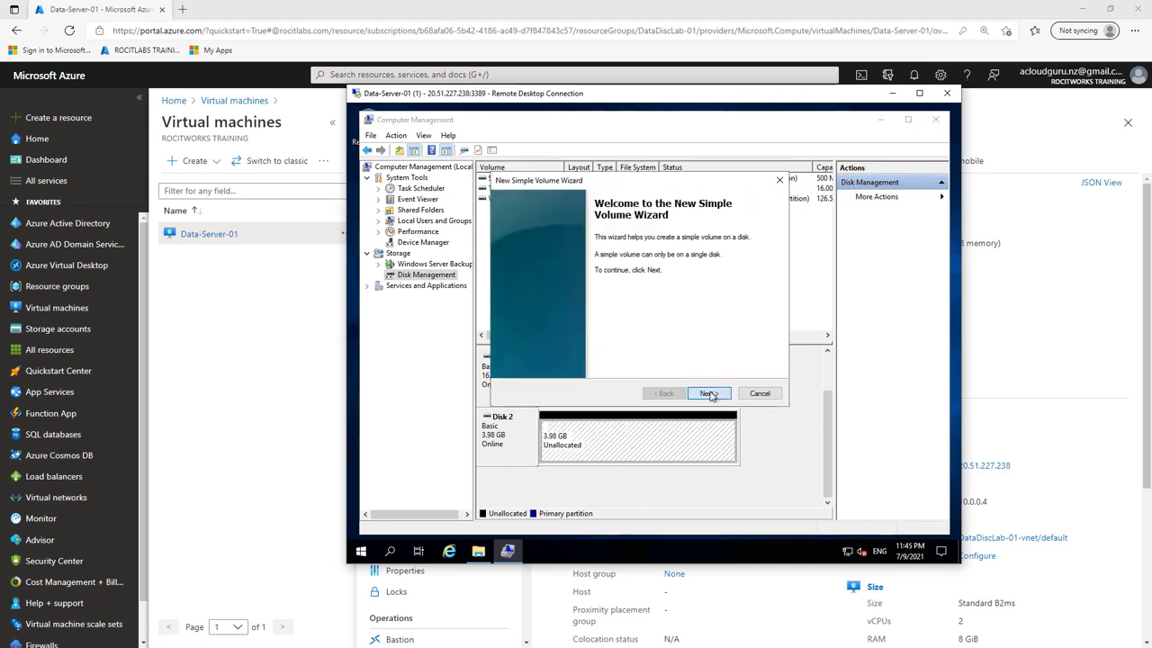
pyautogui.click(708, 394)
pyautogui.click(708, 393)
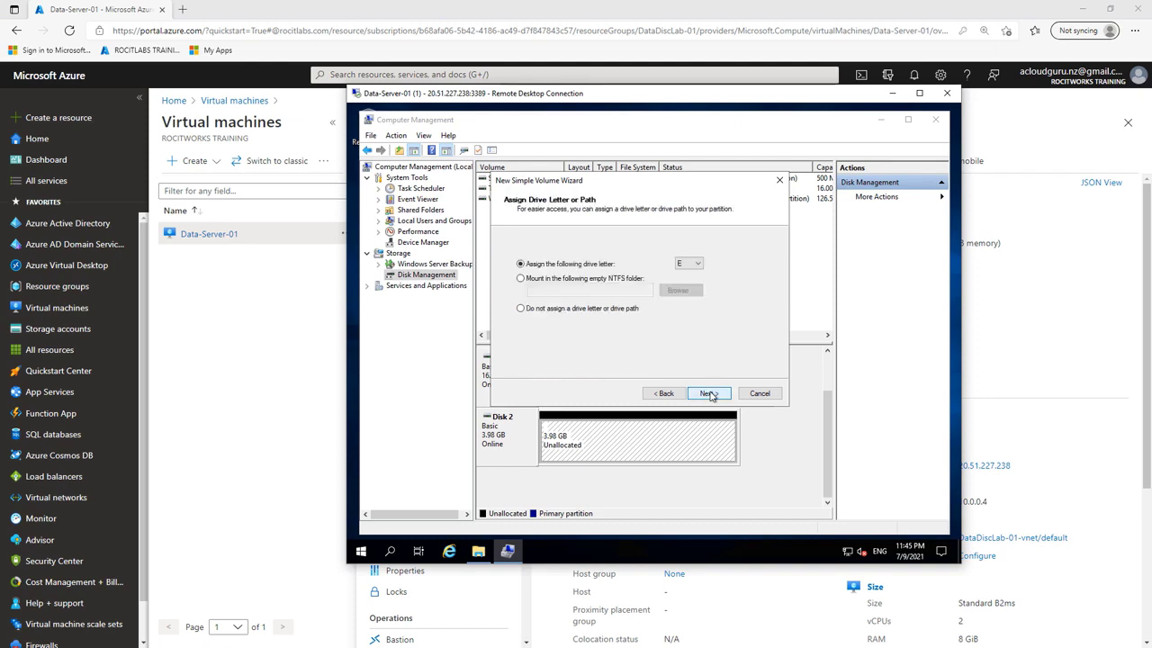
pyautogui.click(709, 394)
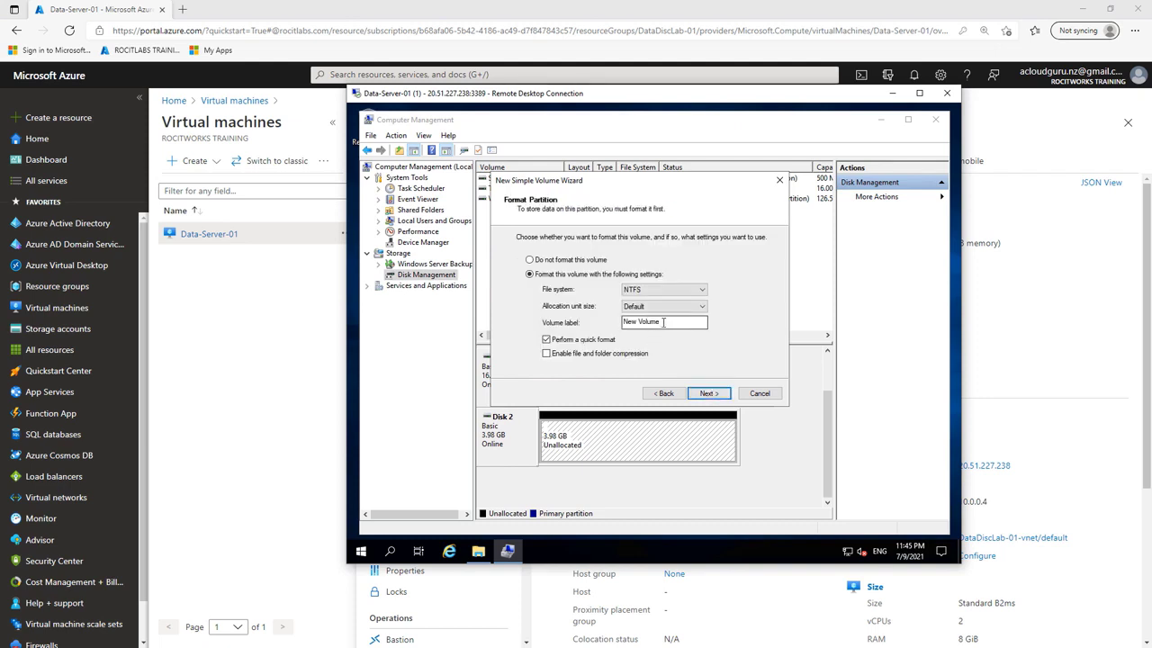
pyautogui.moveTo(602, 325); pyautogui.dragTo(588, 326)
pyautogui.write('Data')
pyautogui.click(713, 395)
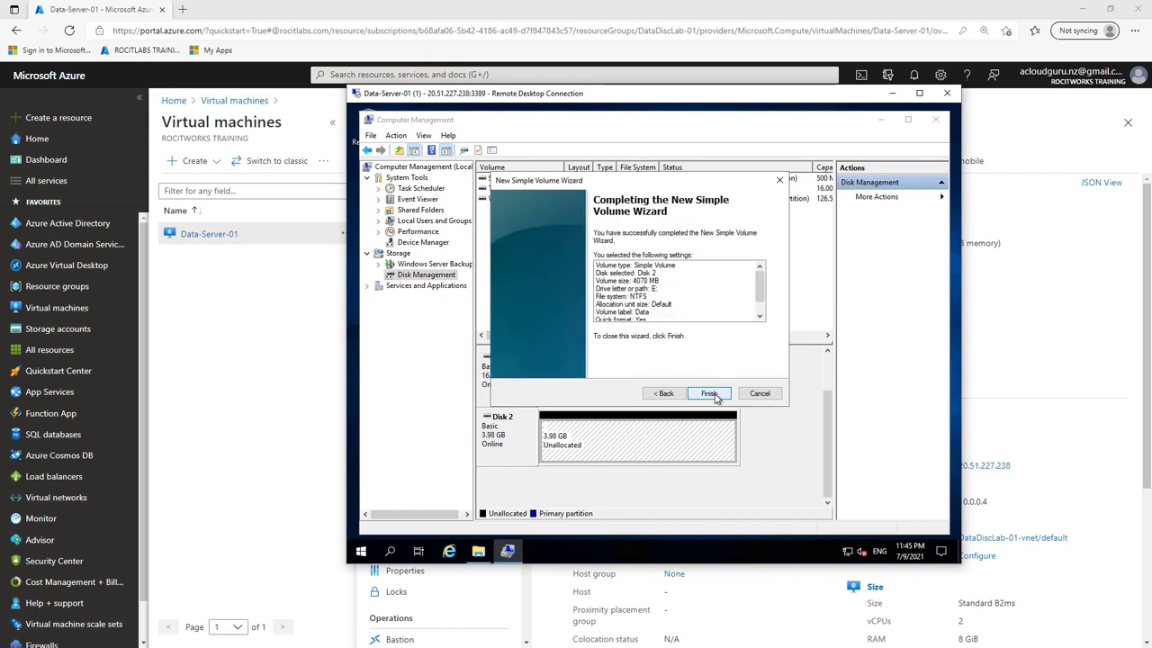
pyautogui.click(710, 394)
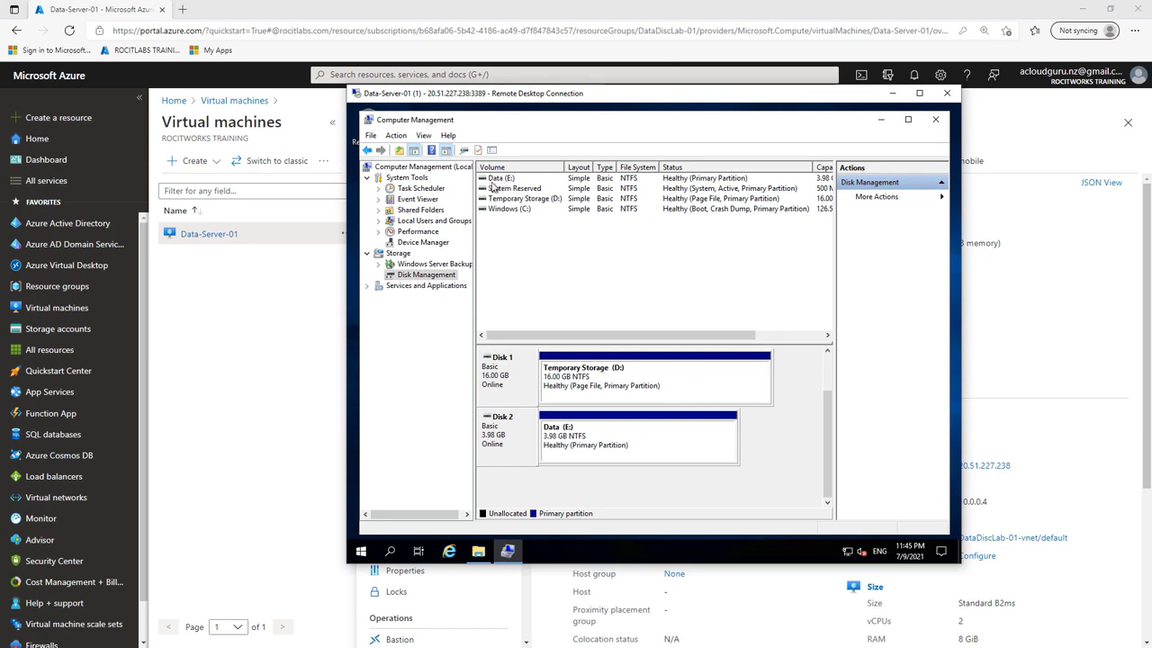
pyautogui.click(937, 120)
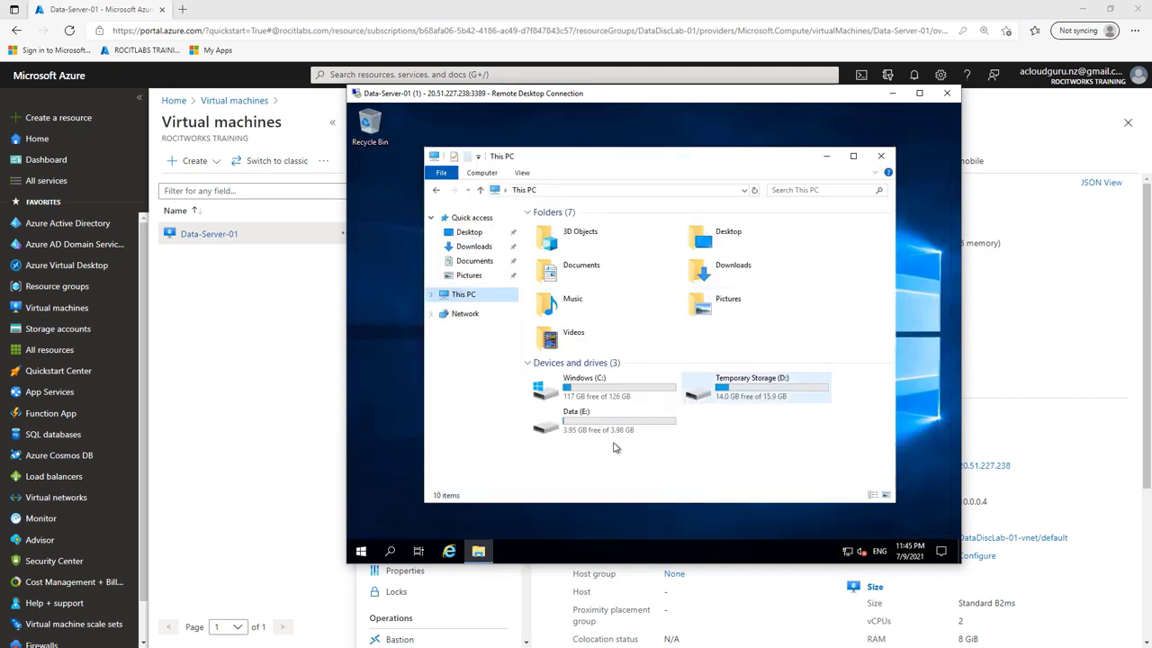
# Create a folder named data on the Data (E:) drive in File Explorer.
pyautogui.doubleClick(587, 429)
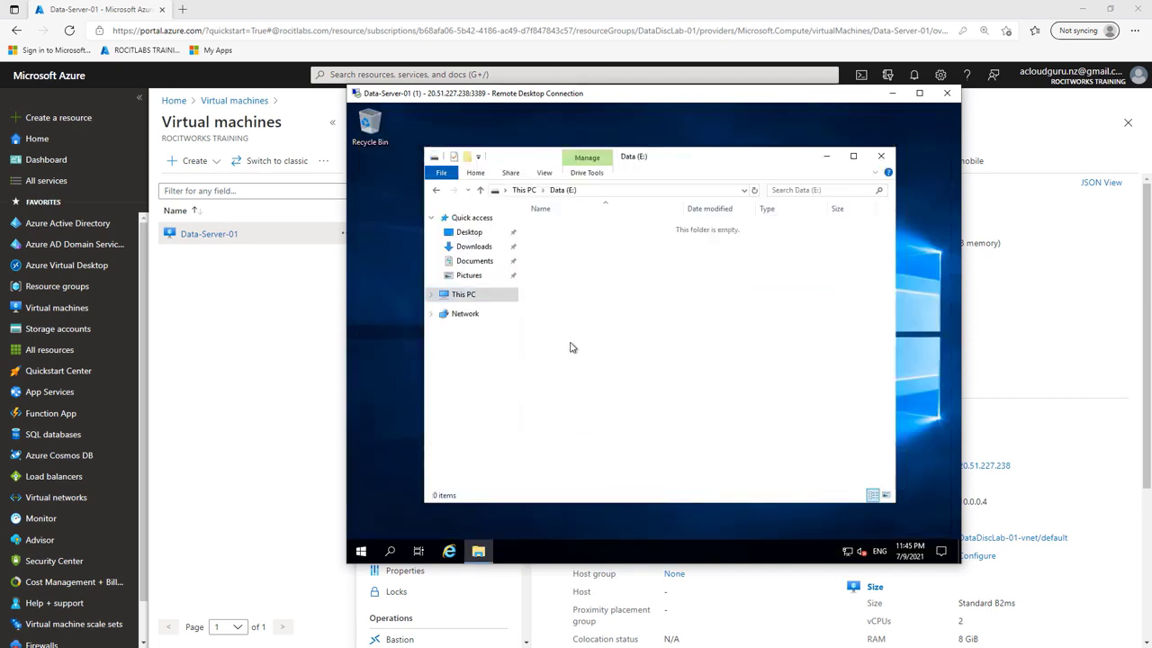
pyautogui.rightClick(570, 334)
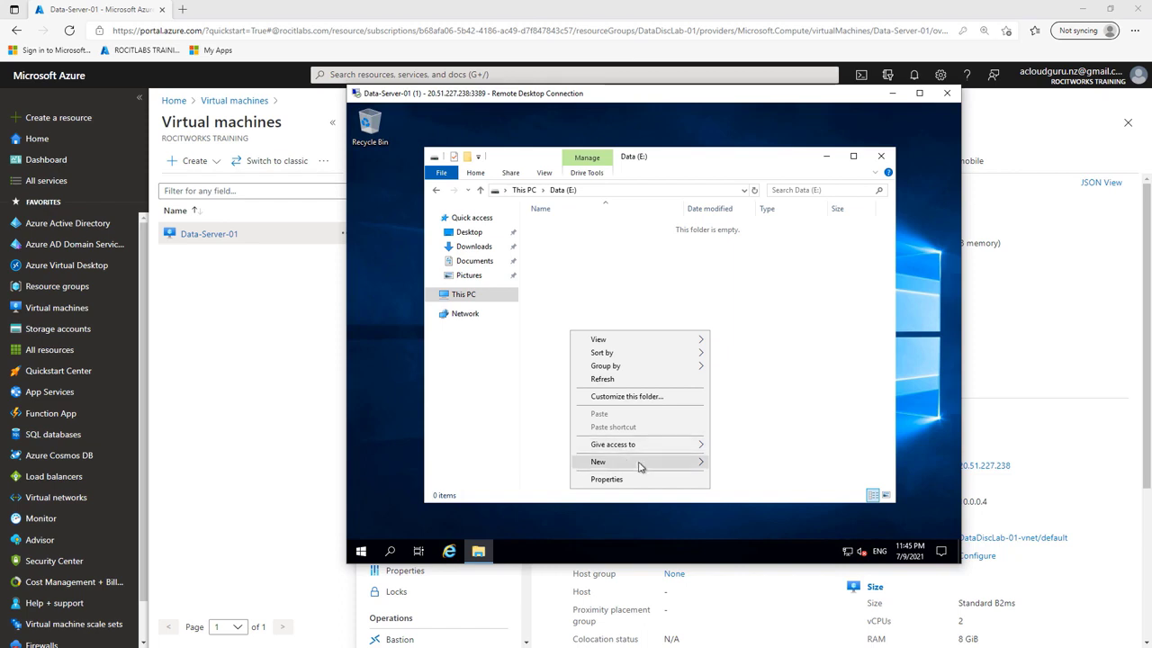
pyautogui.moveTo(648, 462)
pyautogui.click(729, 464)
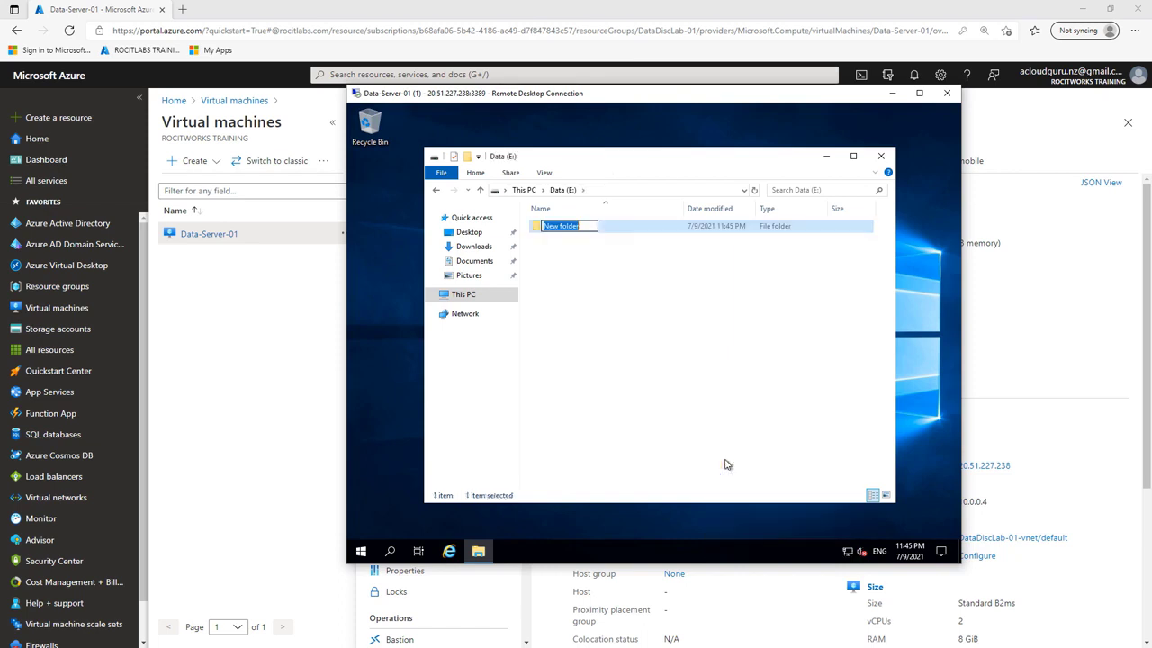
pyautogui.write('data')
pyautogui.click(699, 424)
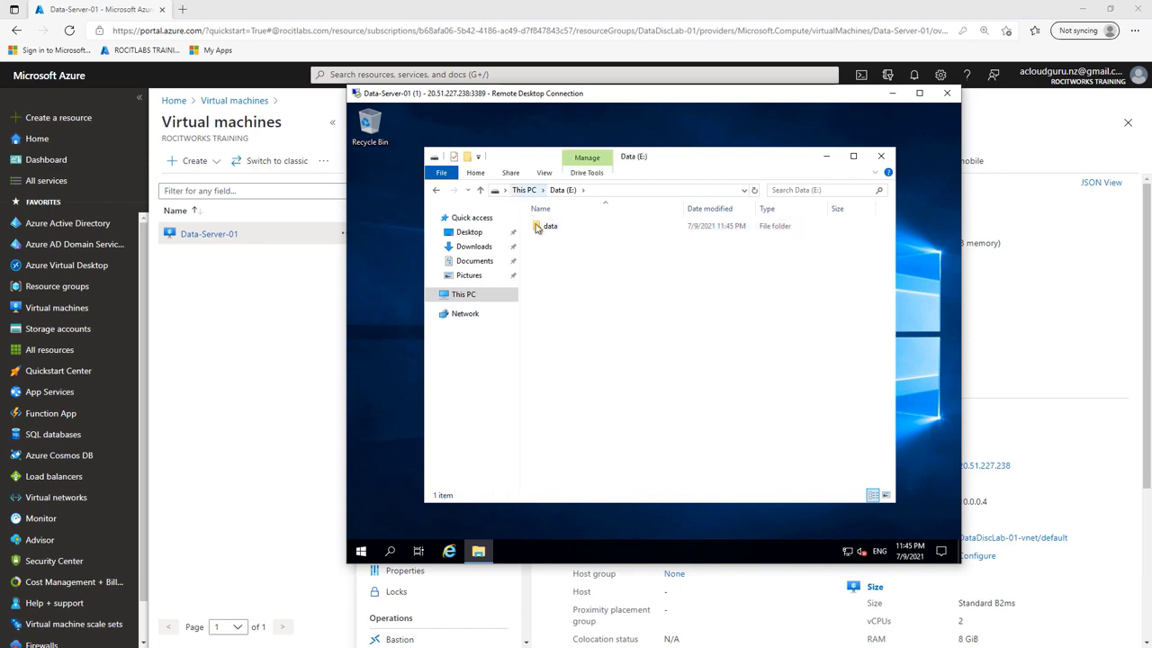
# Open the data folder to check that it is accessible, return to the drive, and close File Explorer.
pyautogui.doubleClick(543, 226)
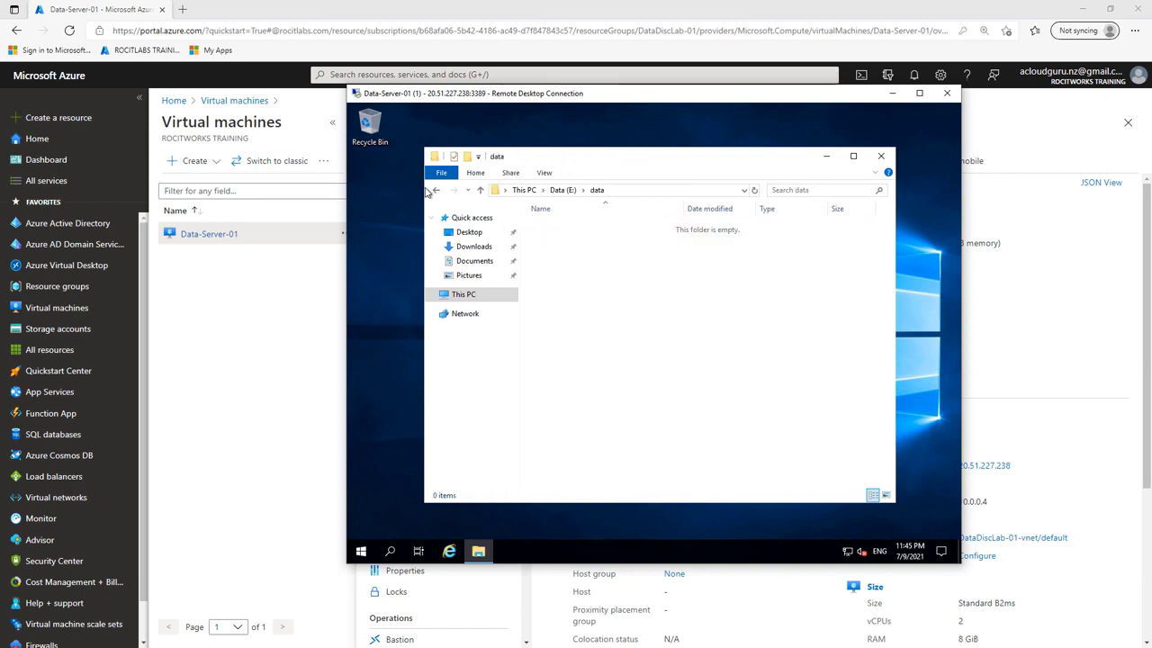
pyautogui.click(436, 190)
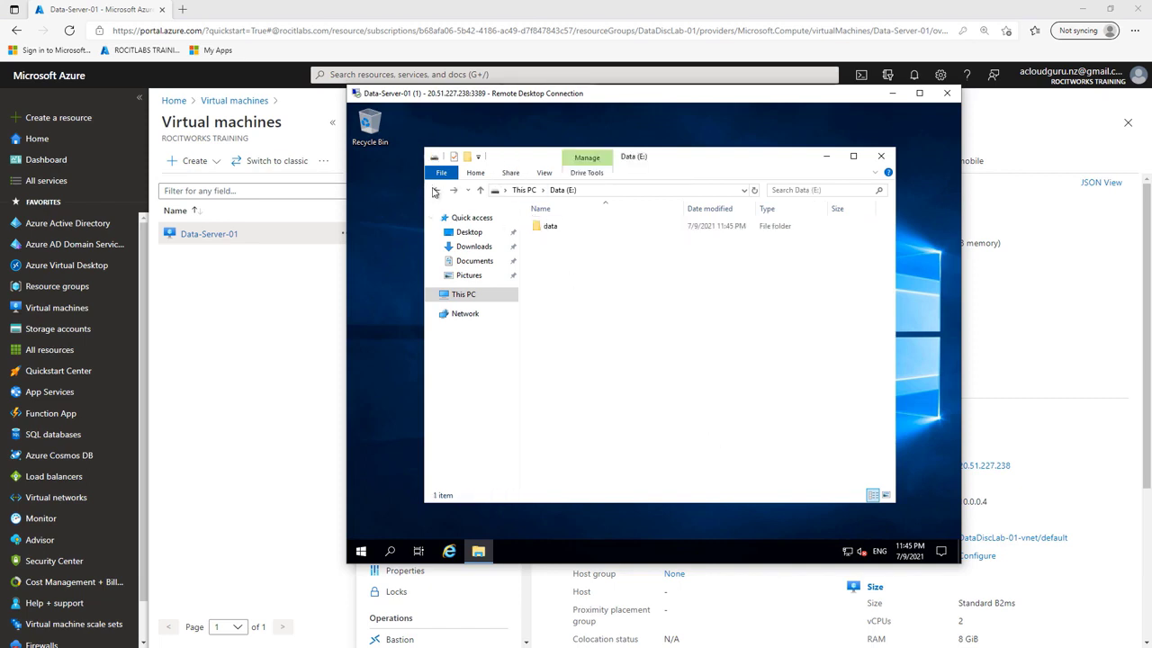
pyautogui.click(888, 162)
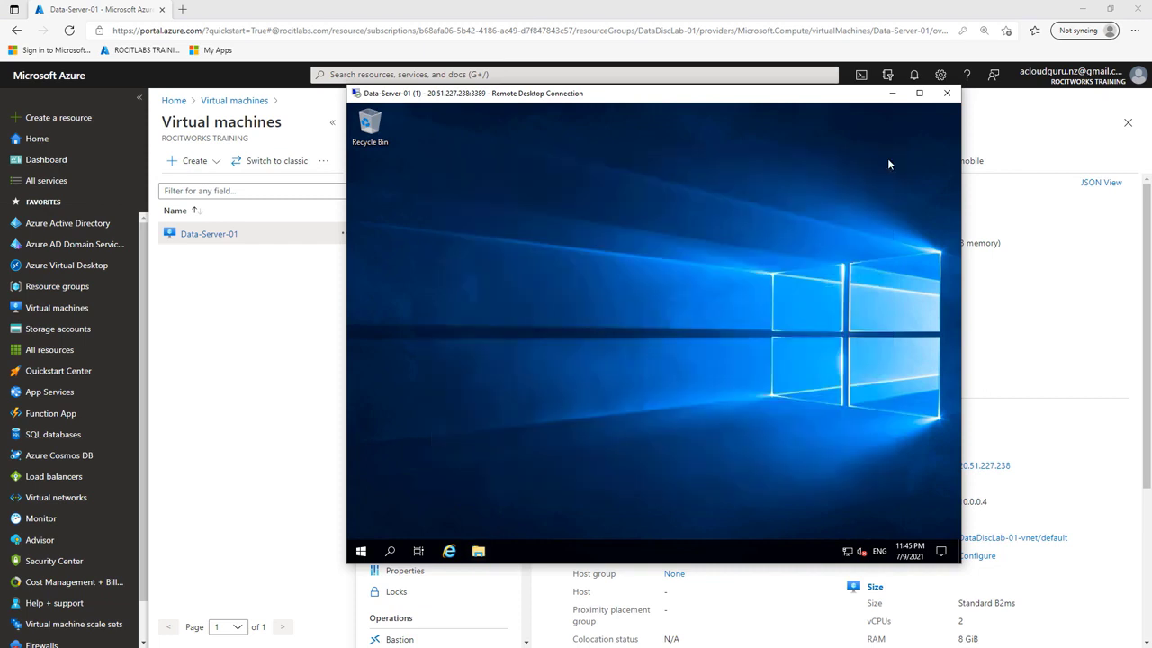
# Disconnect the Remote Desktop session to Data-Server-01 and return to the Azure portal.
pyautogui.moveTo(793, 95); pyautogui.dragTo(846, 107)
pyautogui.moveTo(911, 108); pyautogui.dragTo(812, 143)
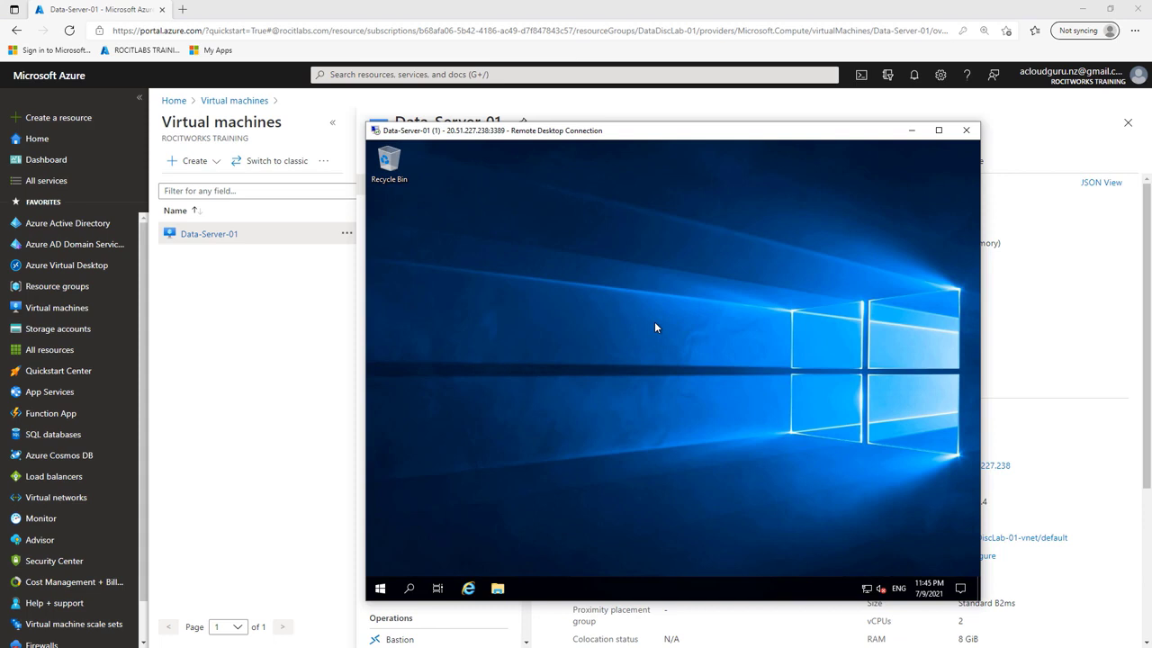
pyautogui.click(969, 133)
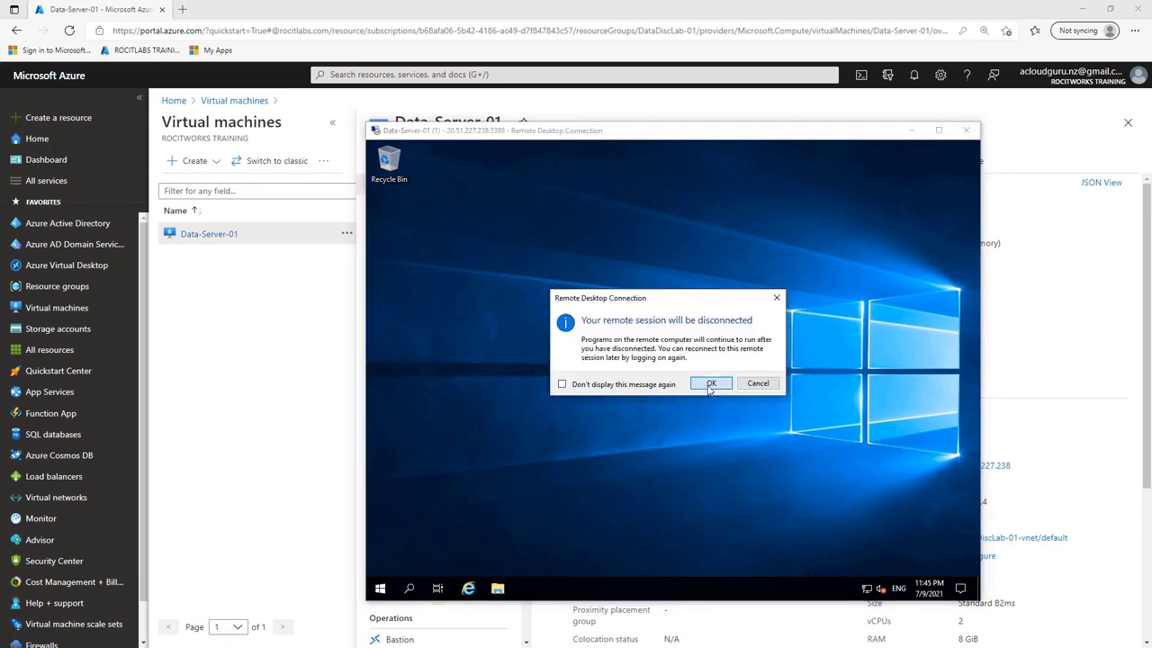
pyautogui.click(711, 384)
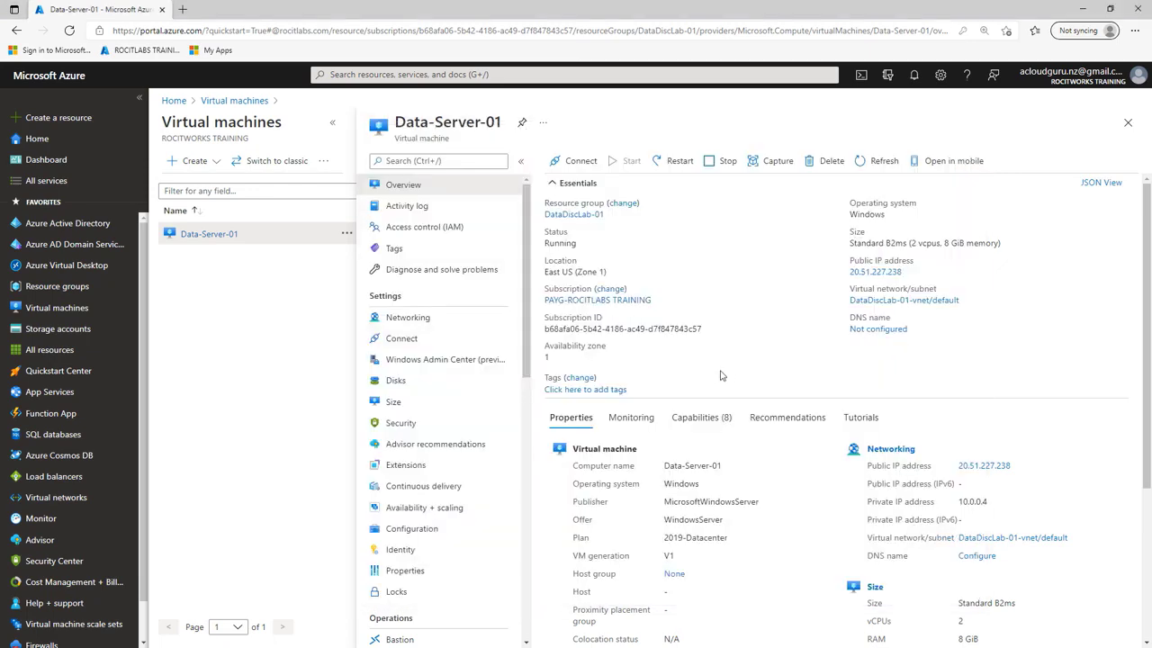
# Examine the data disk attached to Data-Server-01, reviewing its overview metrics and its size and performance options.
pyautogui.click(397, 382)
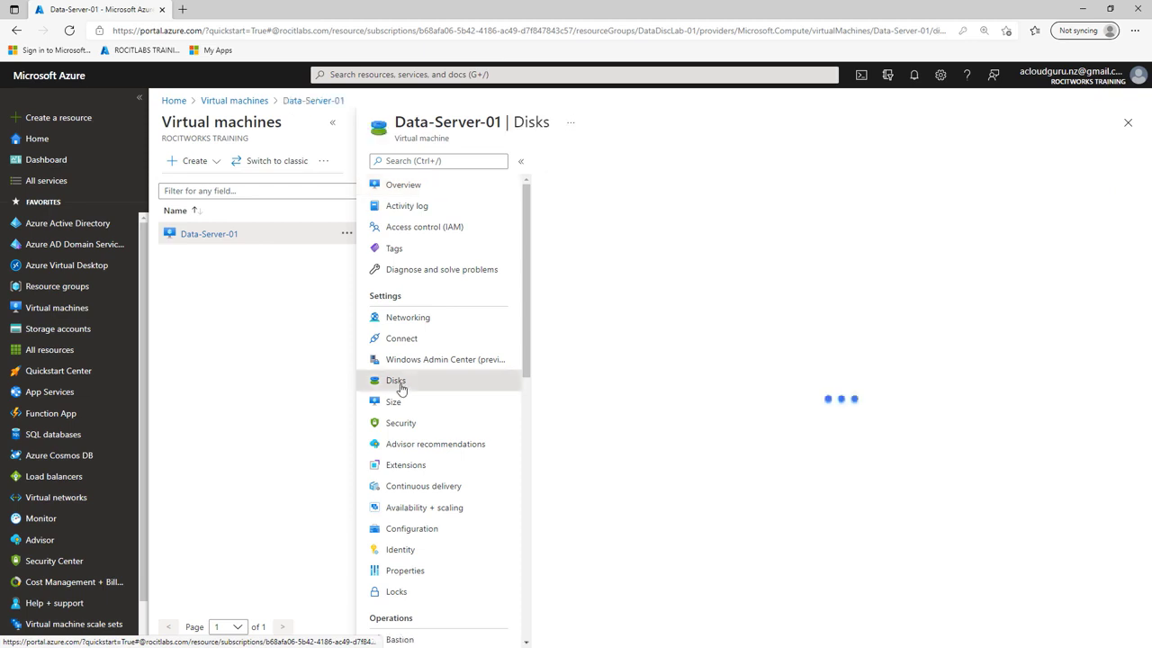
pyautogui.click(617, 425)
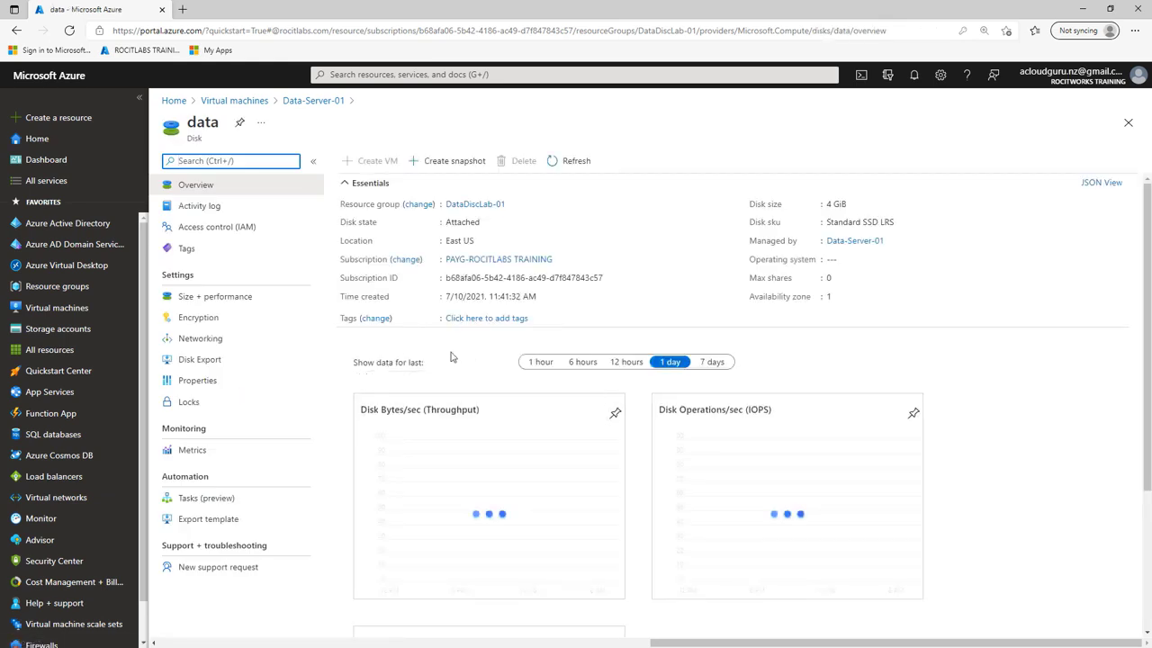
pyautogui.scroll(-3, 656, 456)
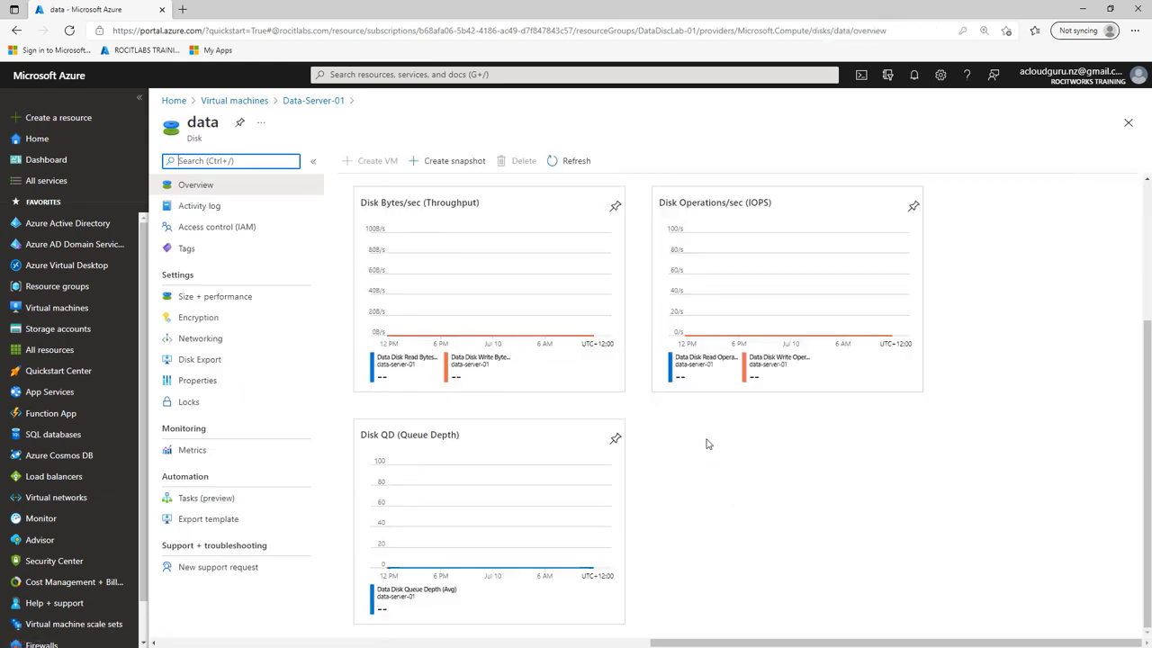
pyautogui.click(240, 300)
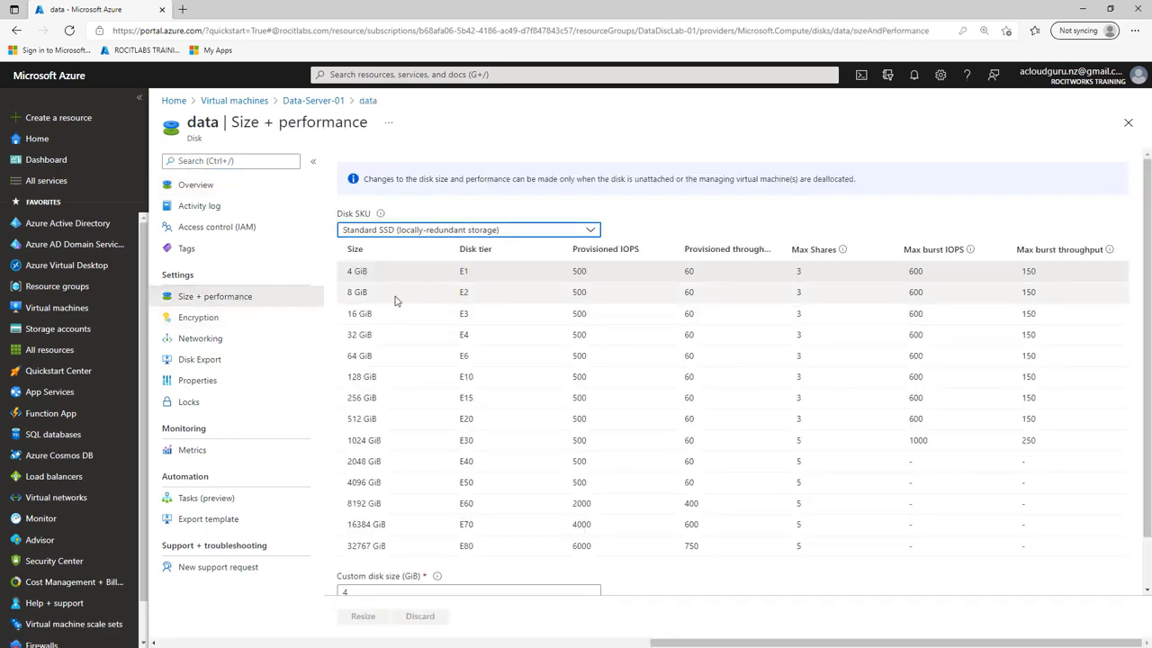
pyautogui.scroll(-1, 426, 378)
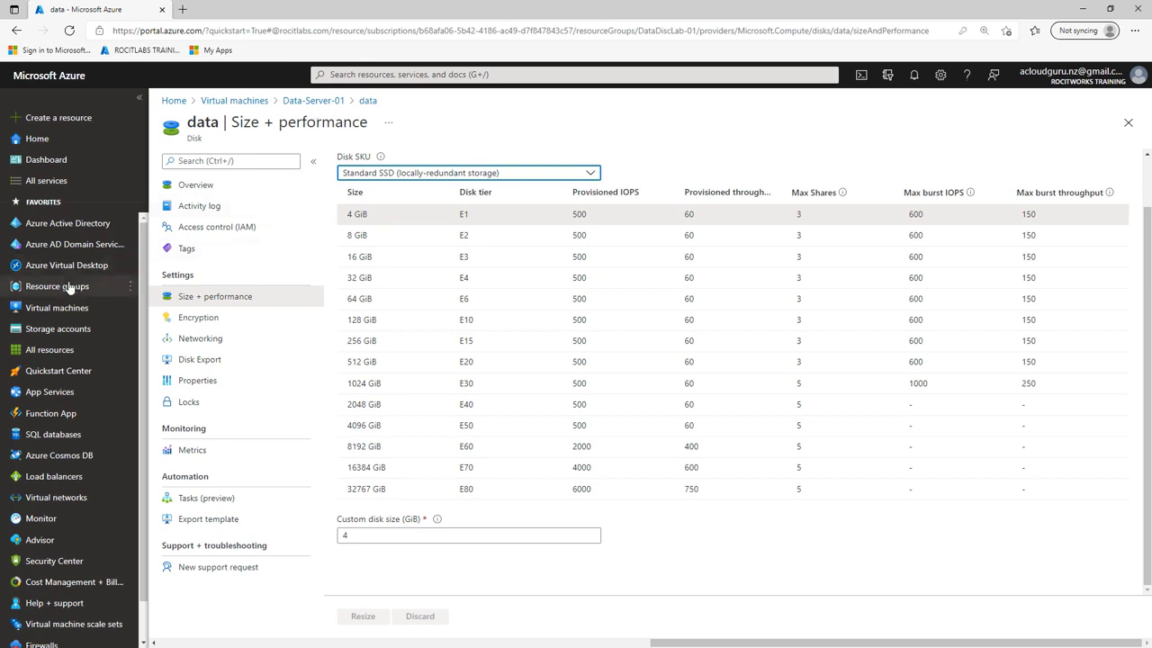
# Open the DataDiscLab-01 resource group from the list of resource groups.
pyautogui.moveTo(65, 288)
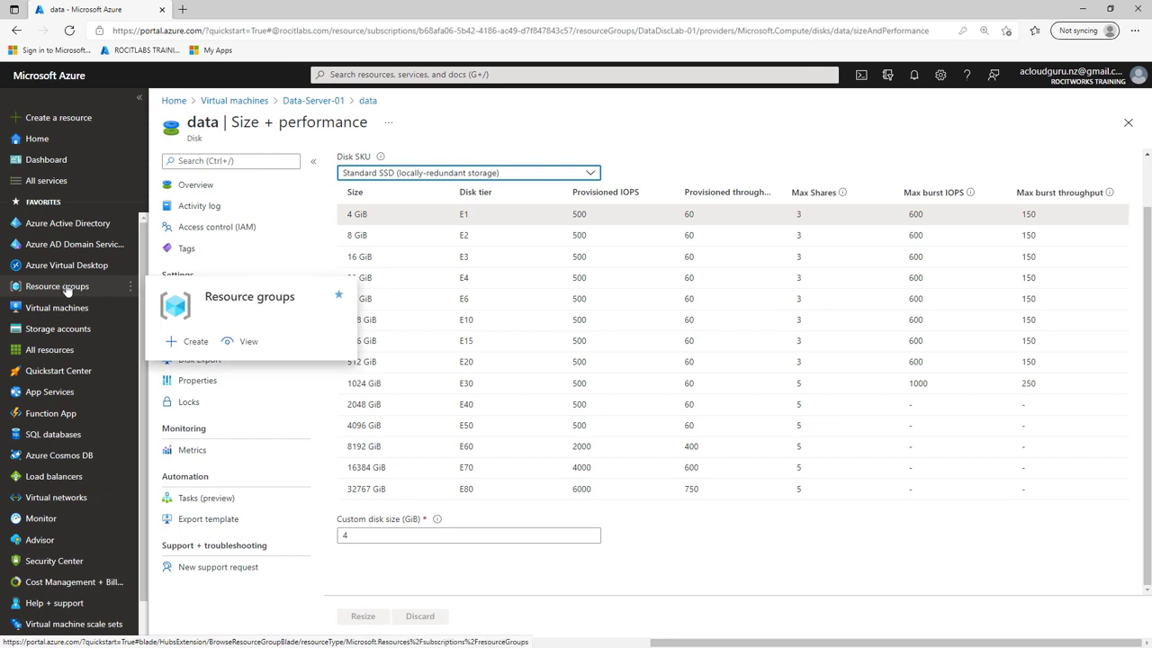
pyautogui.click(66, 288)
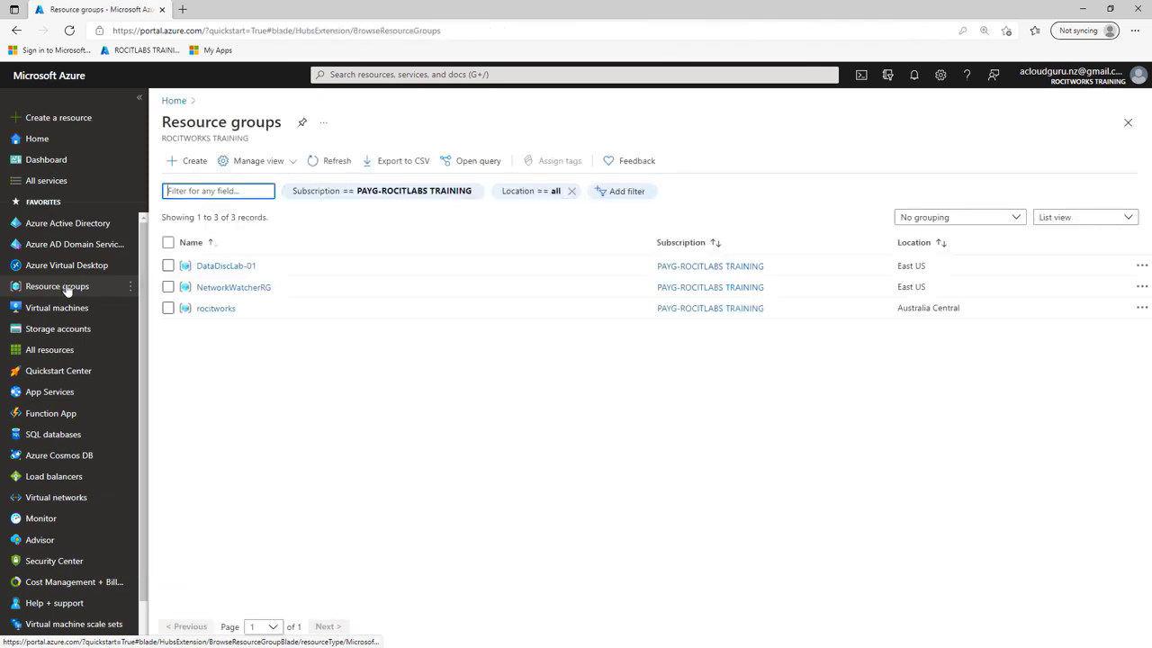
pyautogui.click(169, 267)
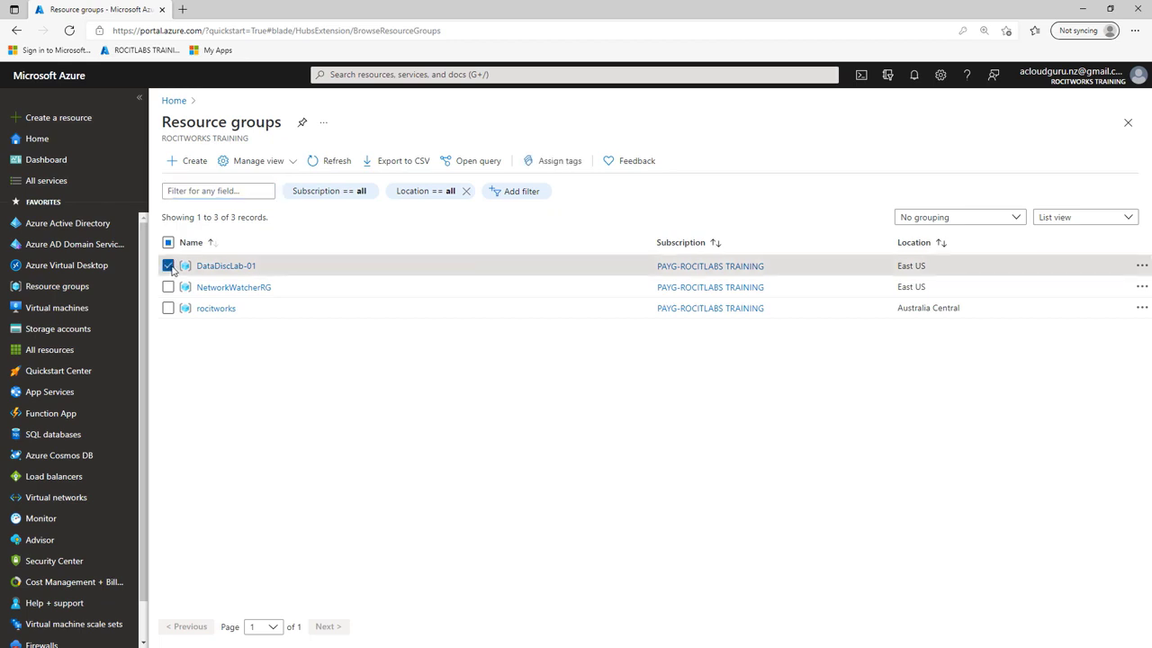
pyautogui.click(231, 266)
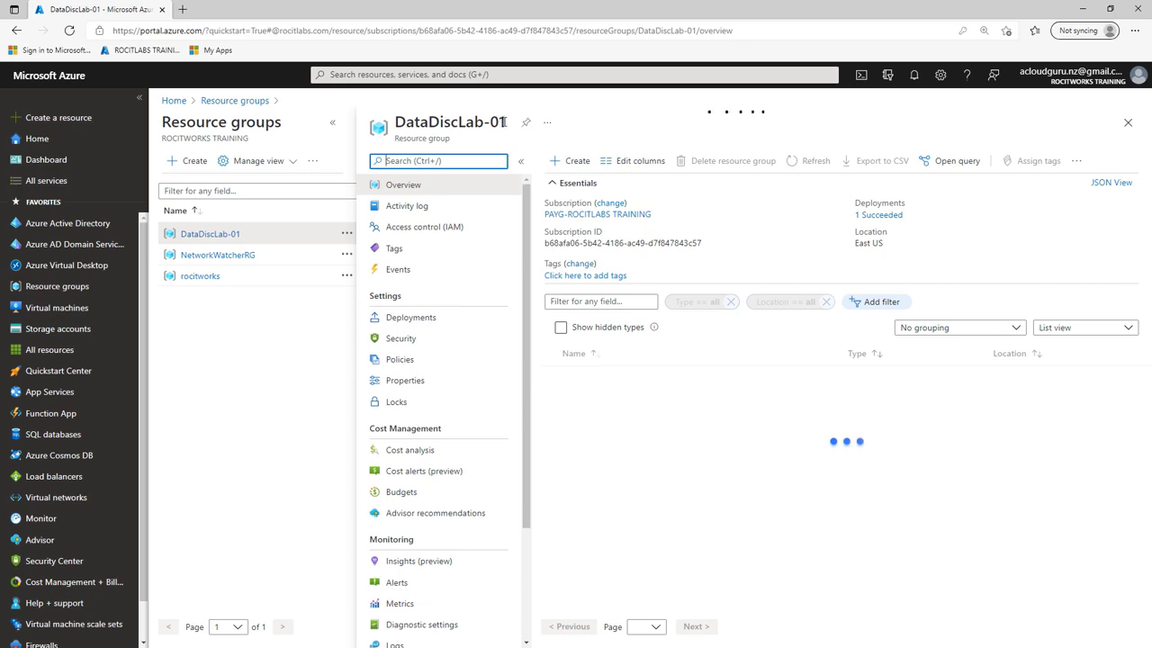
pyautogui.moveTo(503, 122); pyautogui.dragTo(394, 123)
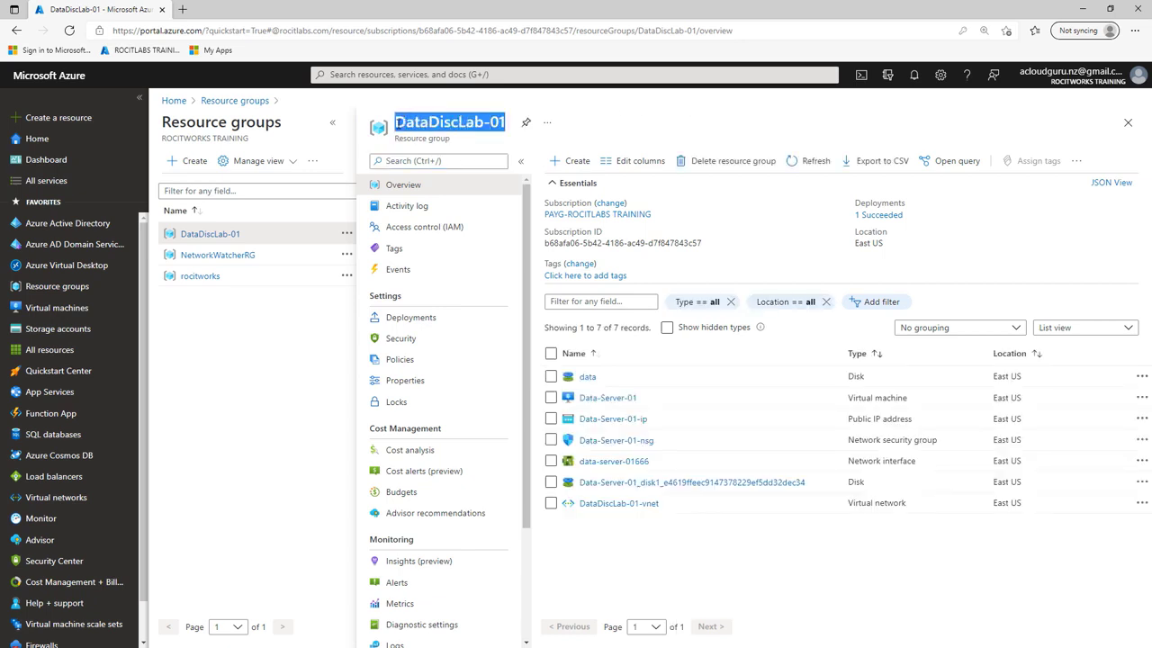
pyautogui.rightClick(417, 122)
pyautogui.click(435, 143)
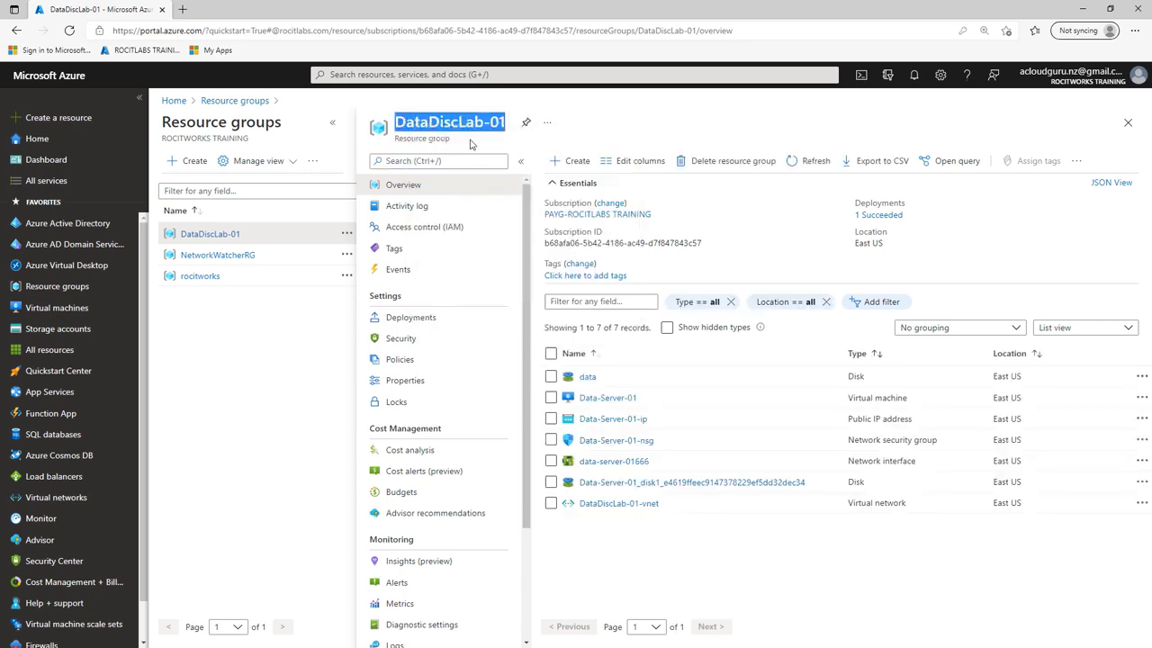
pyautogui.click(705, 168)
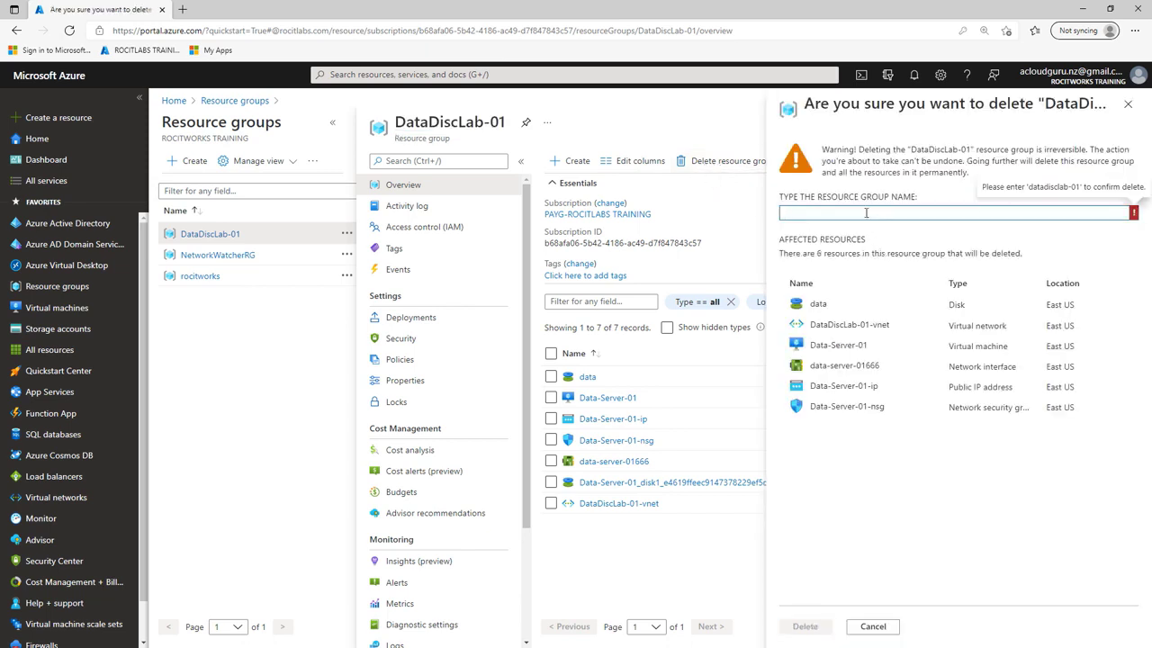
pyautogui.rightClick(865, 213)
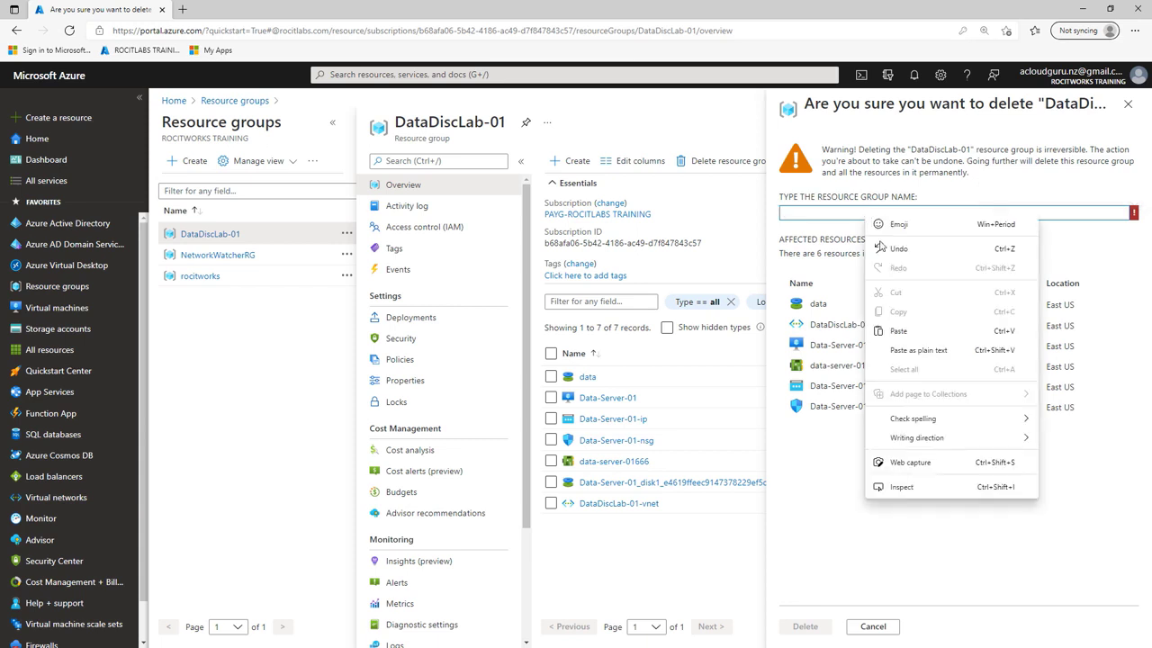
pyautogui.click(898, 331)
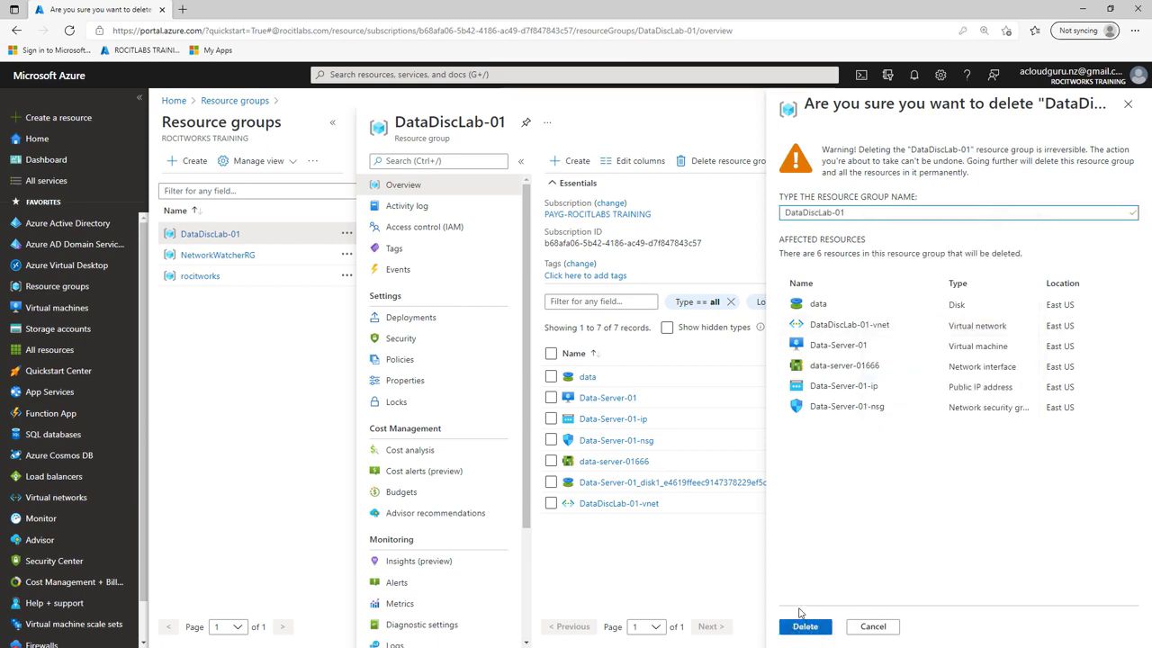
pyautogui.click(1127, 107)
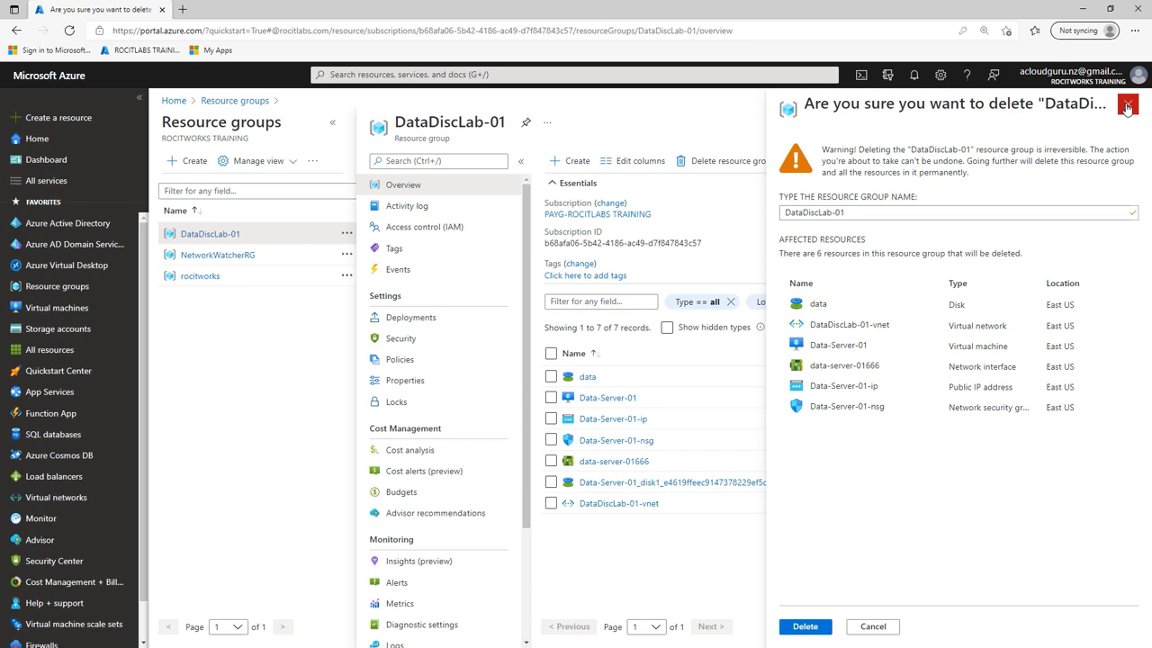
# Examine the properties of the data disk and return to the DataDiscLab-01 resource group.
pyautogui.click(587, 376)
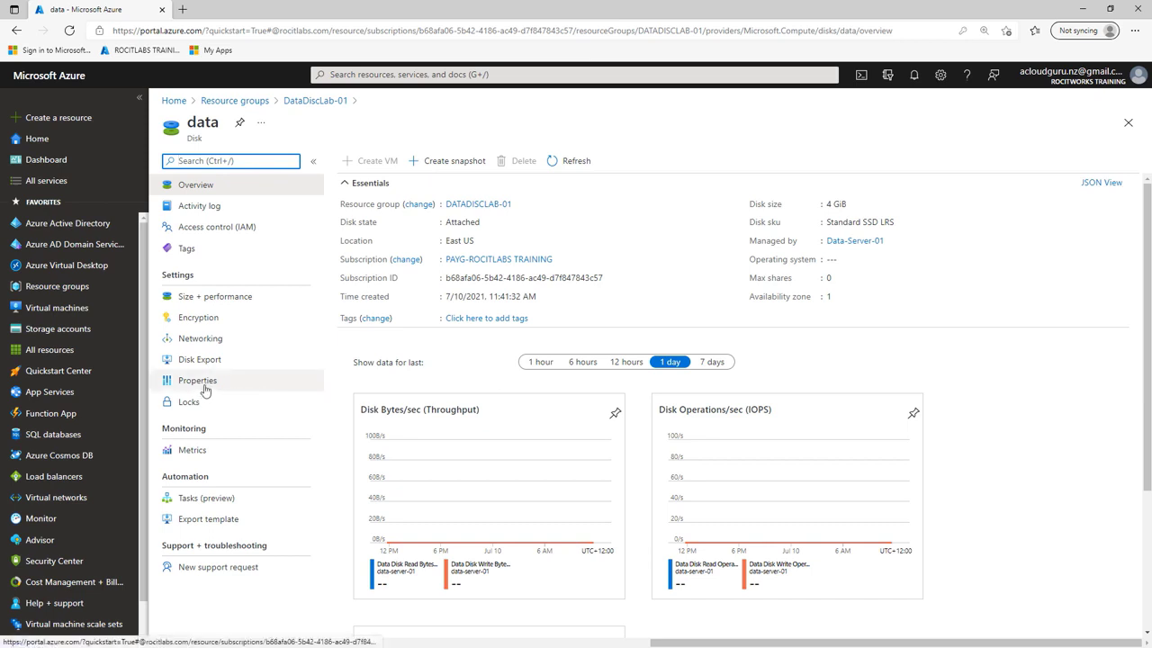
pyautogui.click(203, 384)
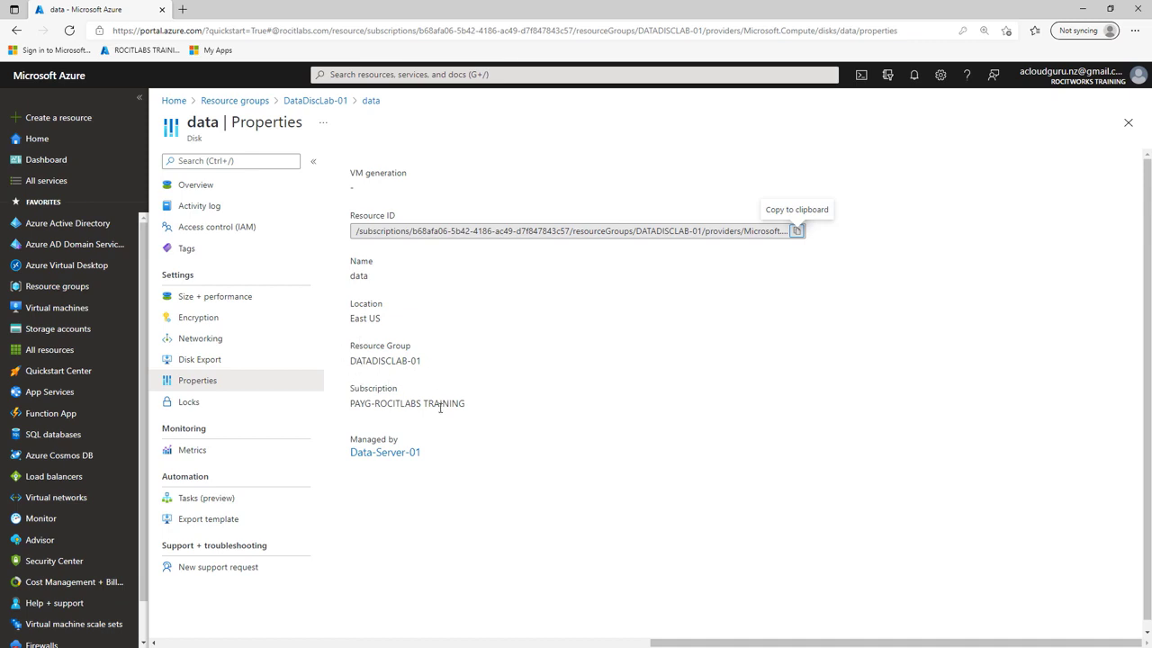
pyautogui.click(300, 101)
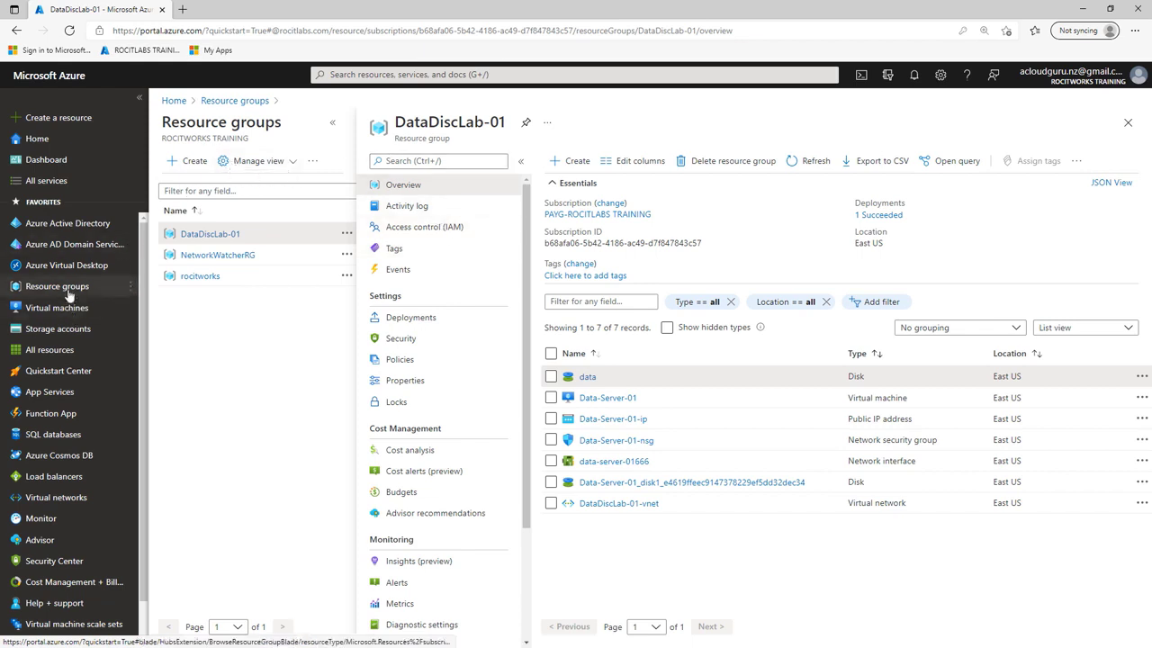
# Reopen the DataDiscLab-01 resource group from the list of resource groups and copy its name.
pyautogui.moveTo(69, 295)
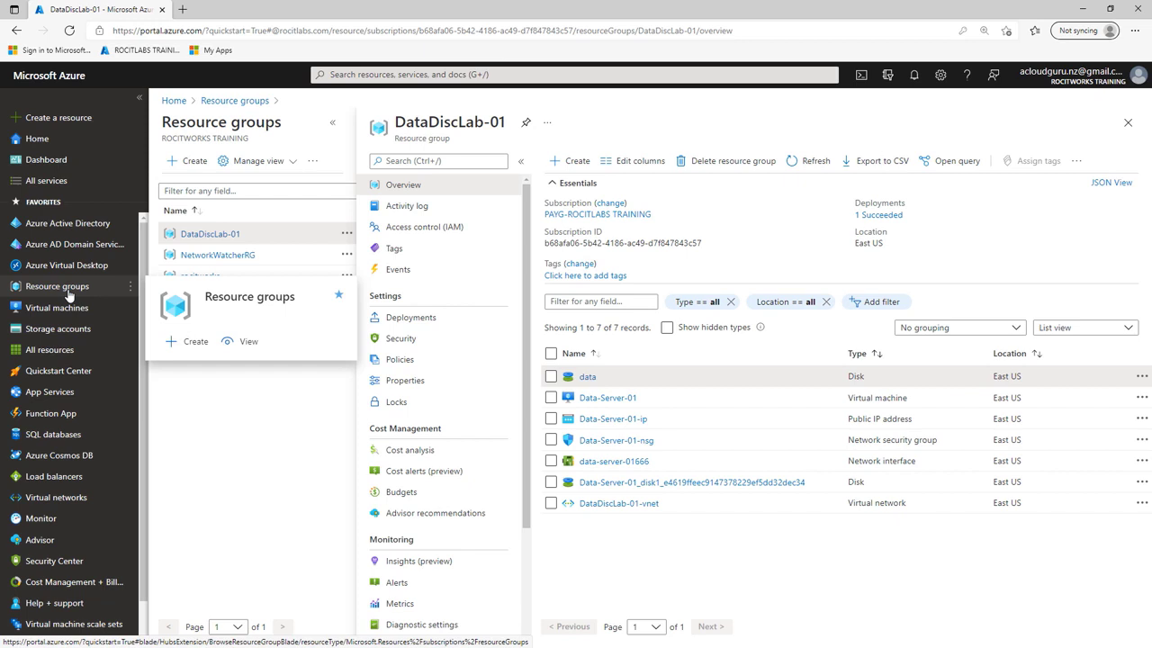
pyautogui.click(69, 295)
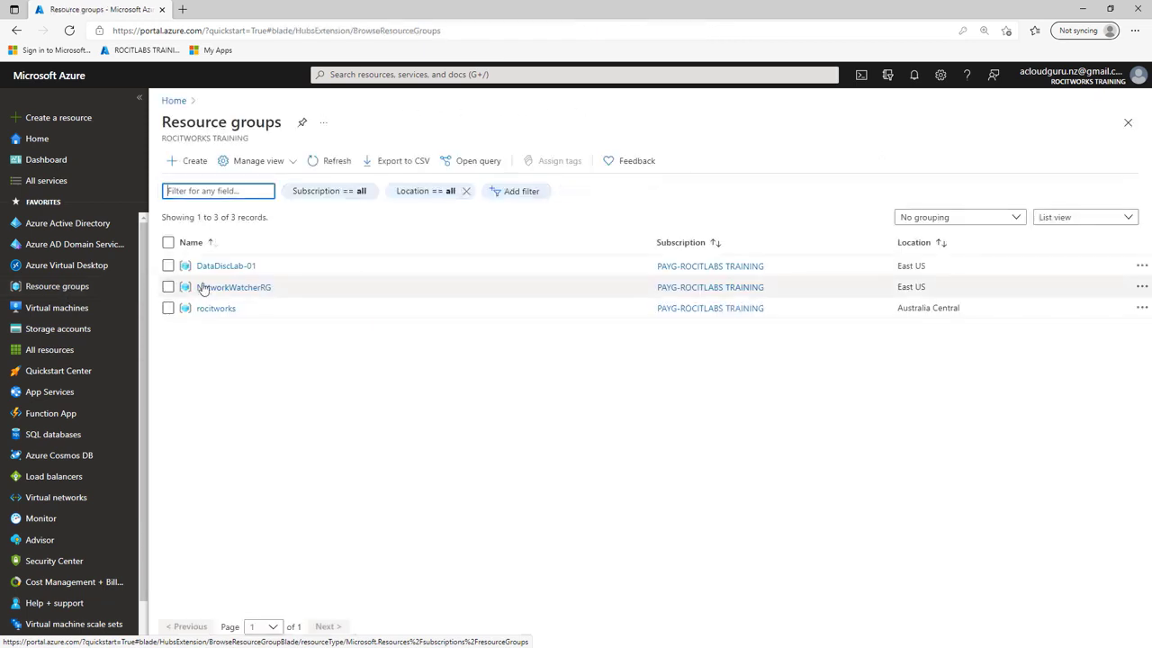
pyautogui.click(224, 268)
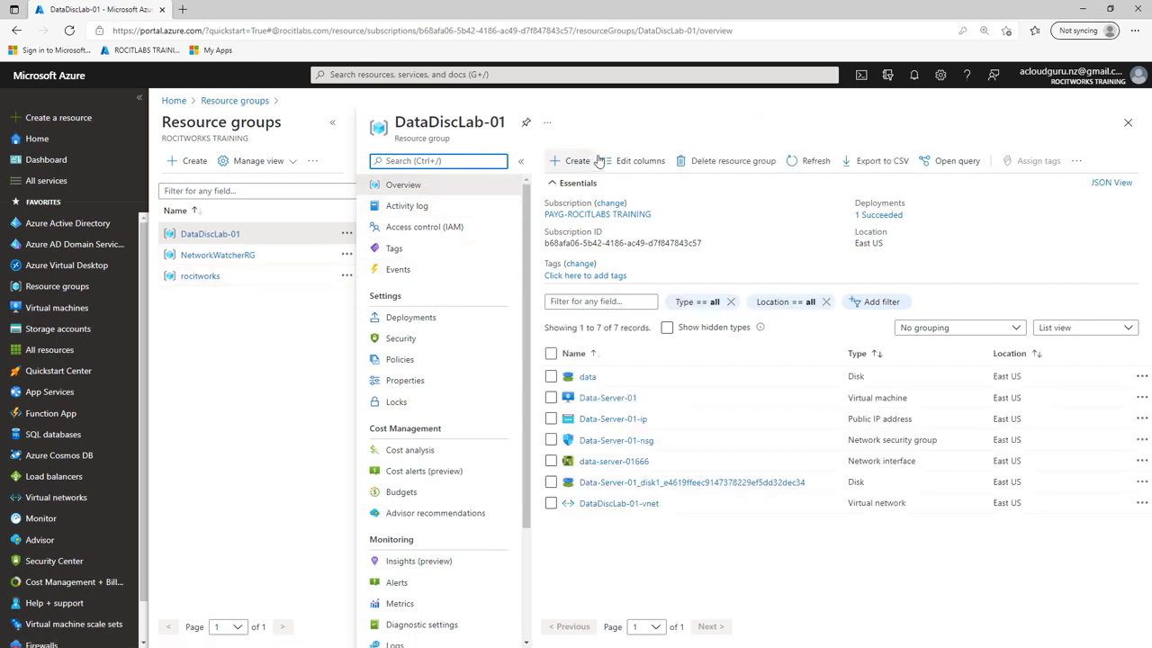
pyautogui.click(505, 121)
pyautogui.moveTo(505, 121); pyautogui.dragTo(396, 123)
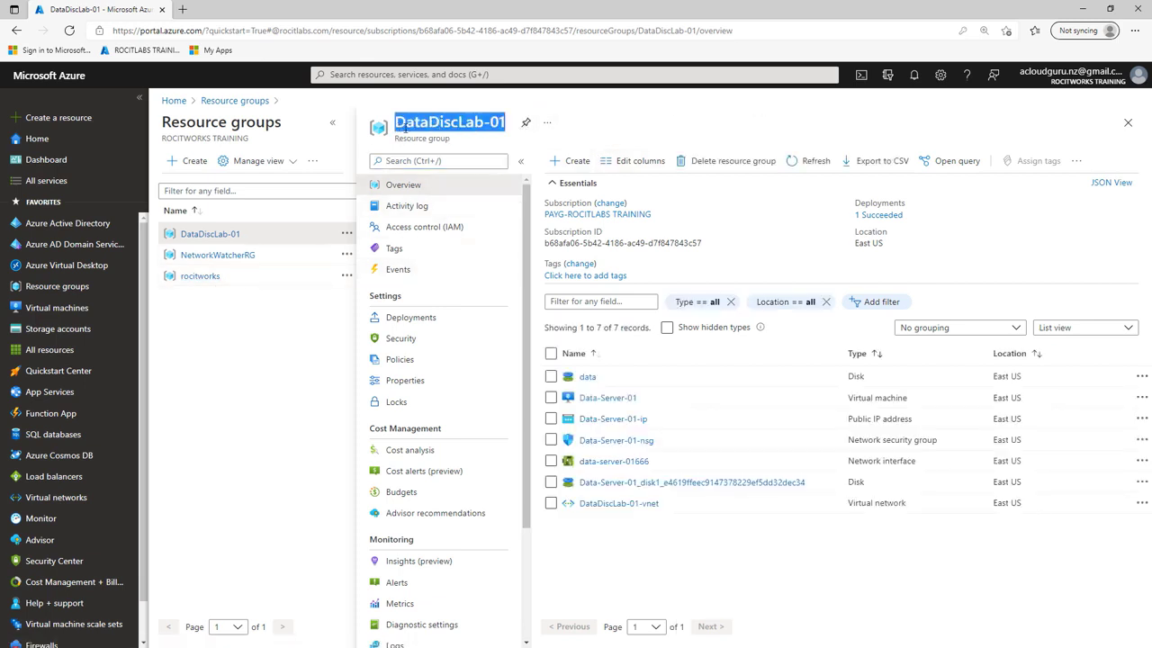
pyautogui.rightClick(420, 128)
pyautogui.click(455, 141)
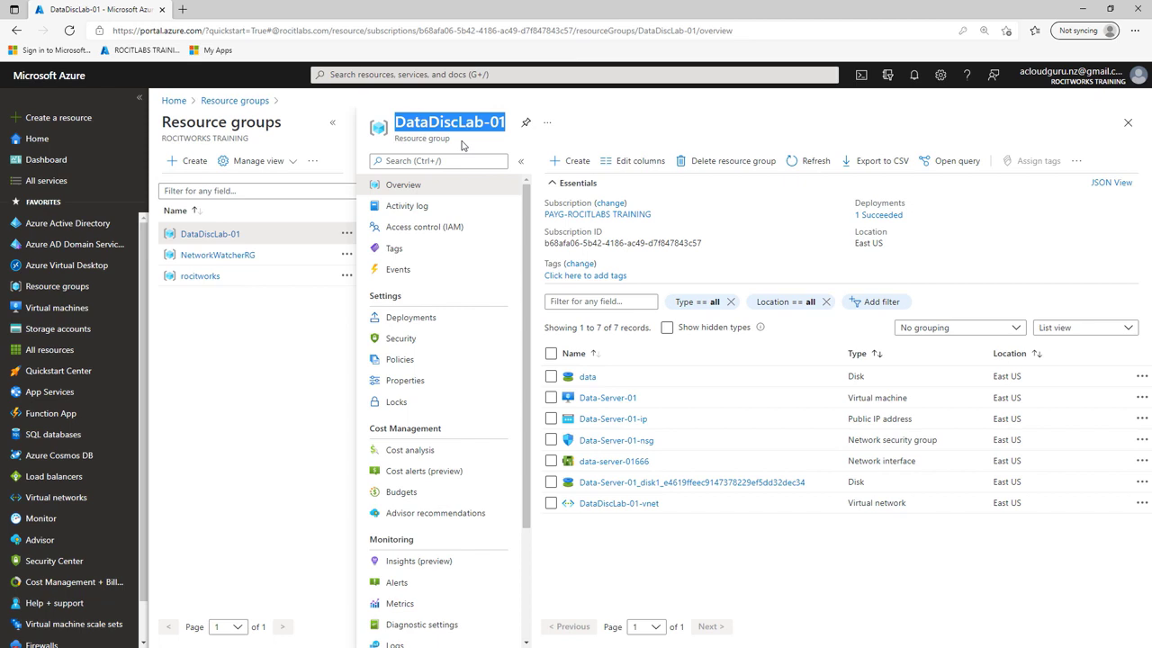
# Delete the DataDiscLab-01 resource group, confirming with its name, and check the deletion's progress in the notifications.
pyautogui.click(727, 162)
pyautogui.rightClick(826, 214)
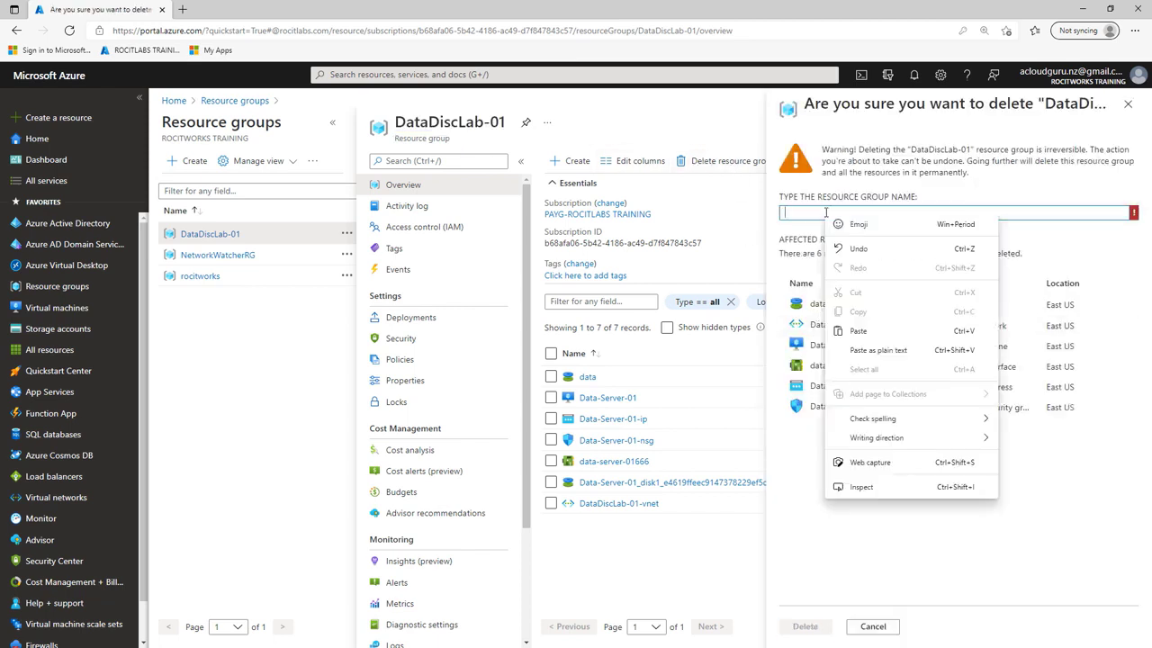
pyautogui.click(859, 332)
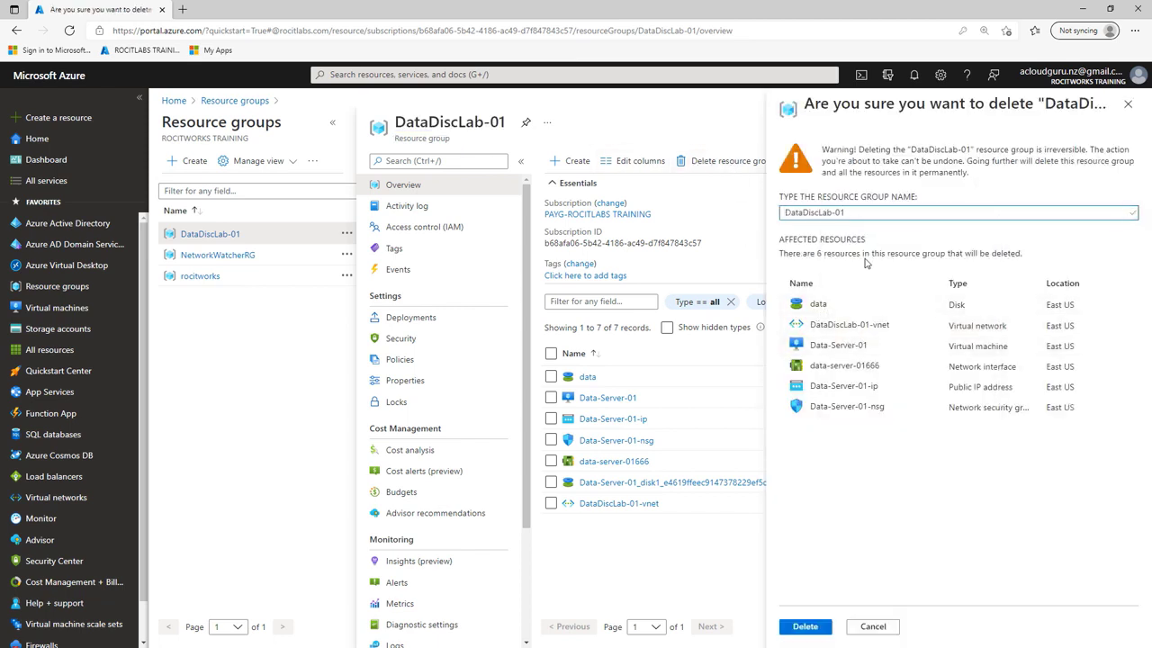
pyautogui.click(806, 628)
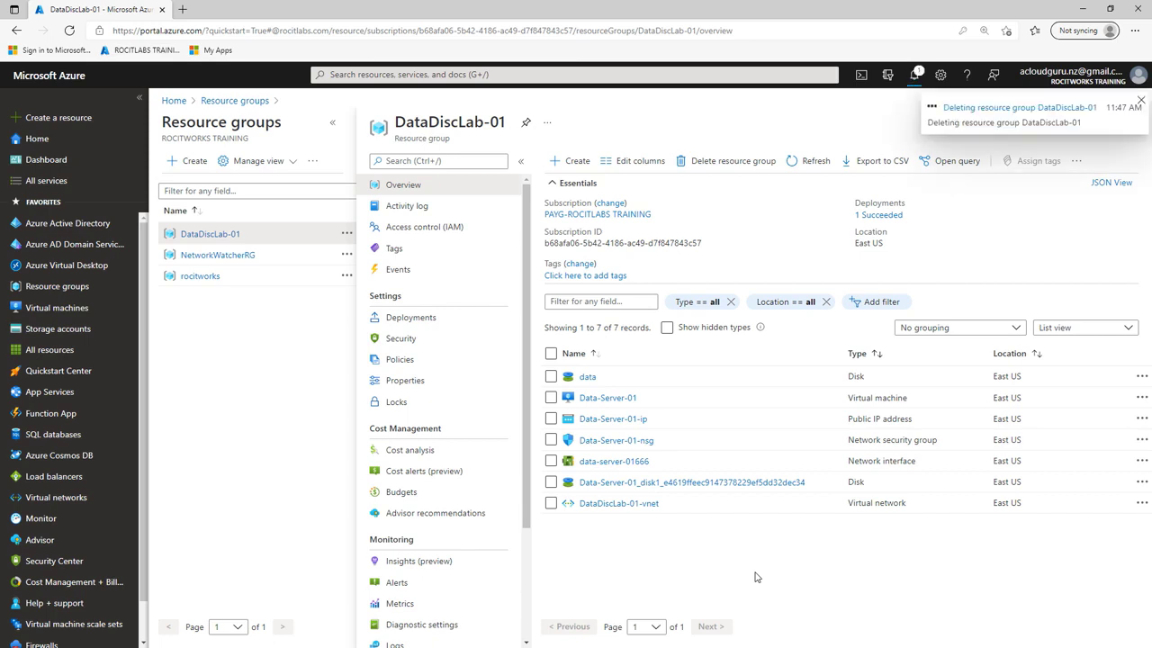
pyautogui.click(913, 77)
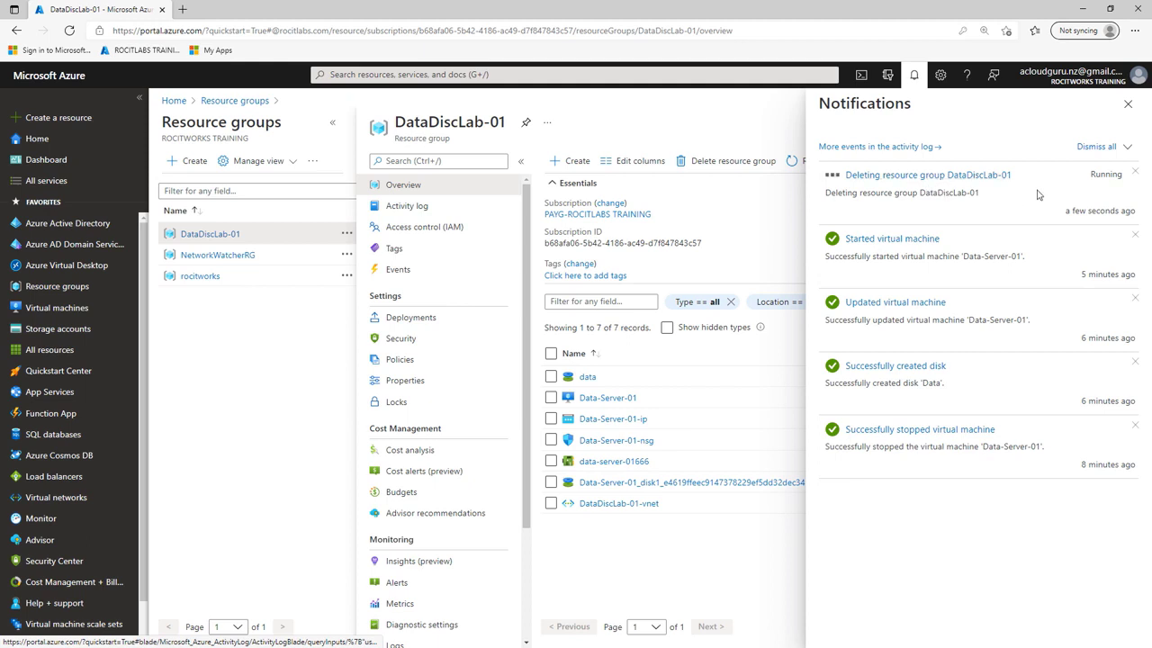
pyautogui.click(1129, 105)
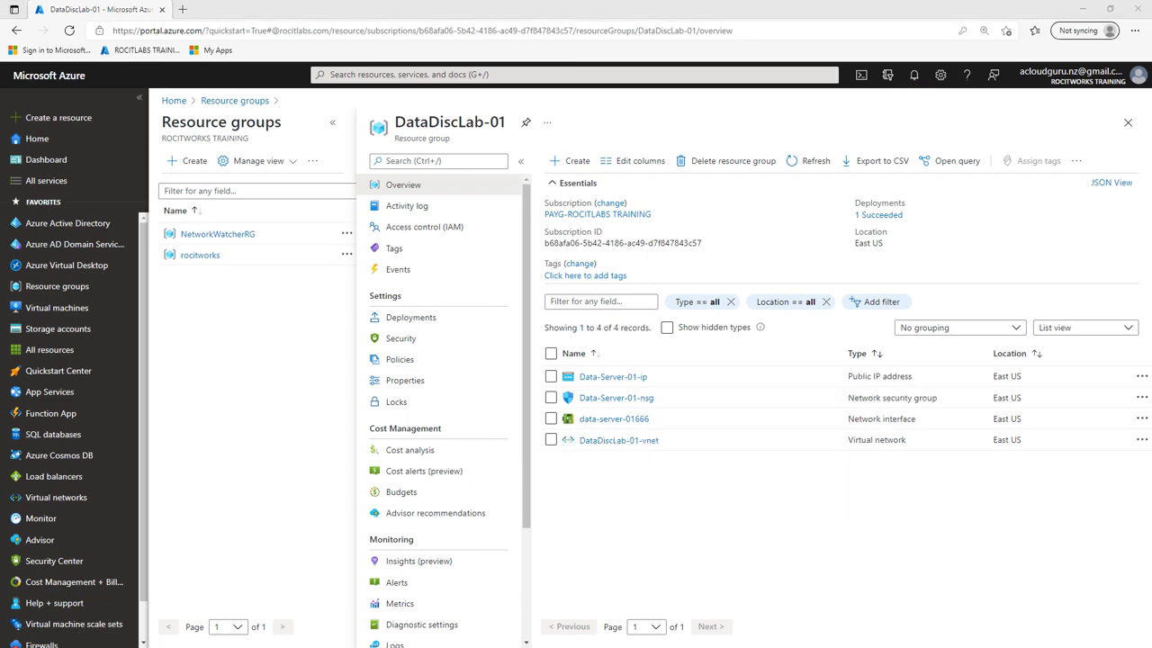
# Review and dismiss all notifications, and return to the list of resource groups to refresh it.
pyautogui.click(915, 76)
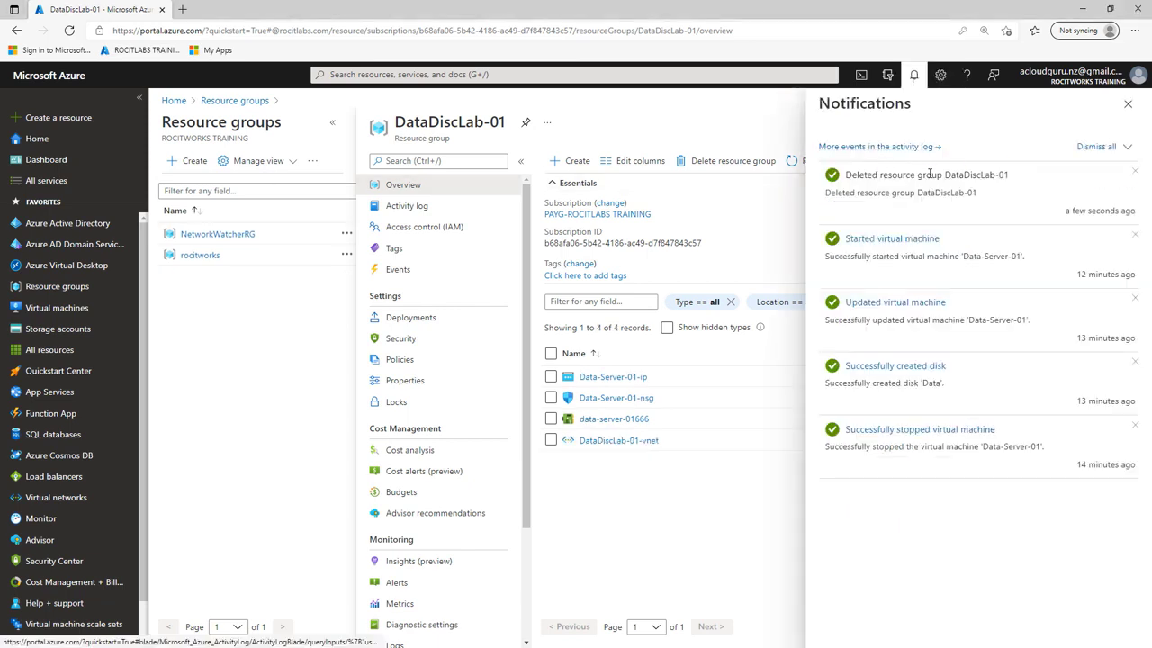
pyautogui.click(1098, 150)
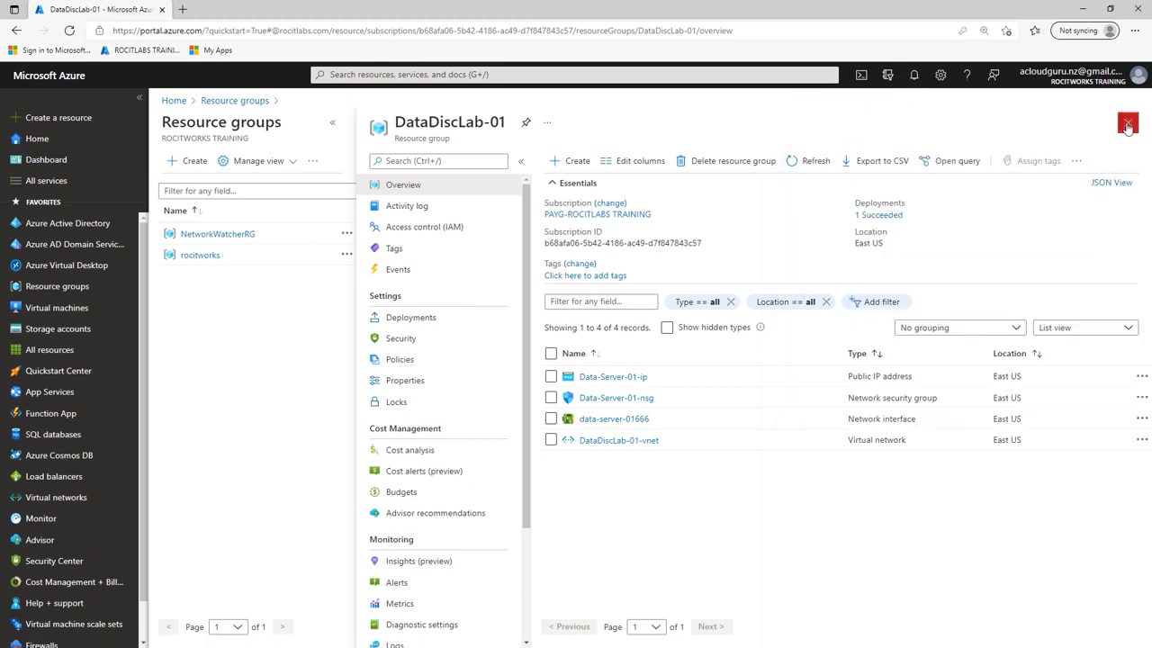
pyautogui.click(1128, 123)
pyautogui.click(329, 160)
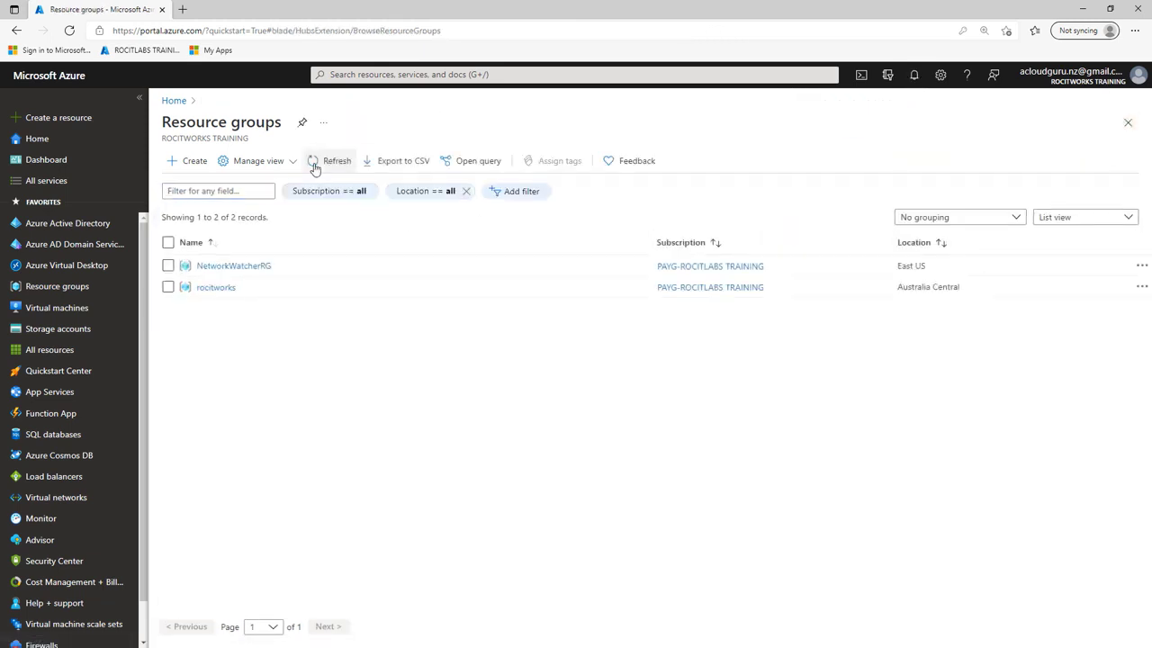